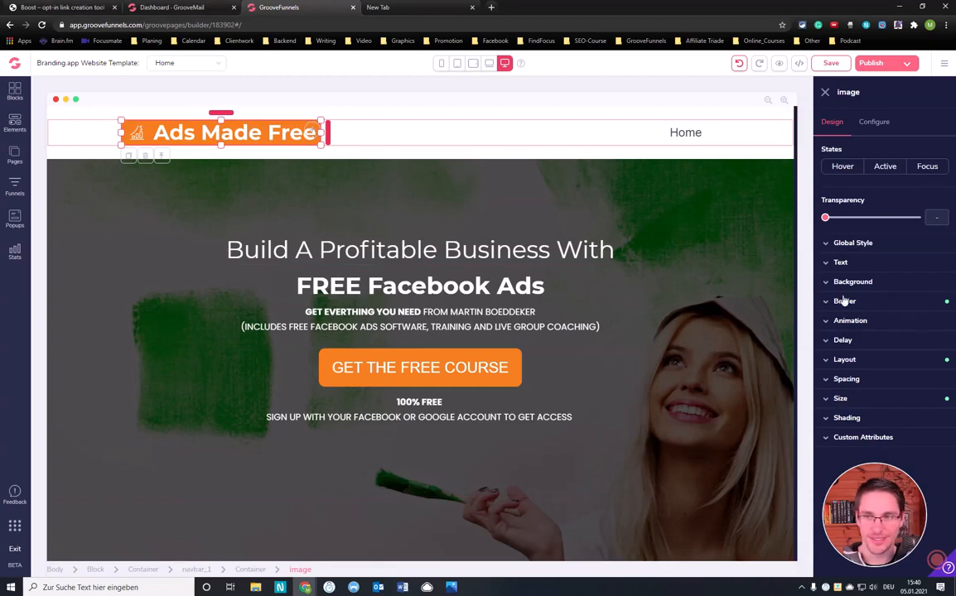
# Round all four border corners of the "Ads Made Free" header logo image to .75rem
pyautogui.click(849, 301)
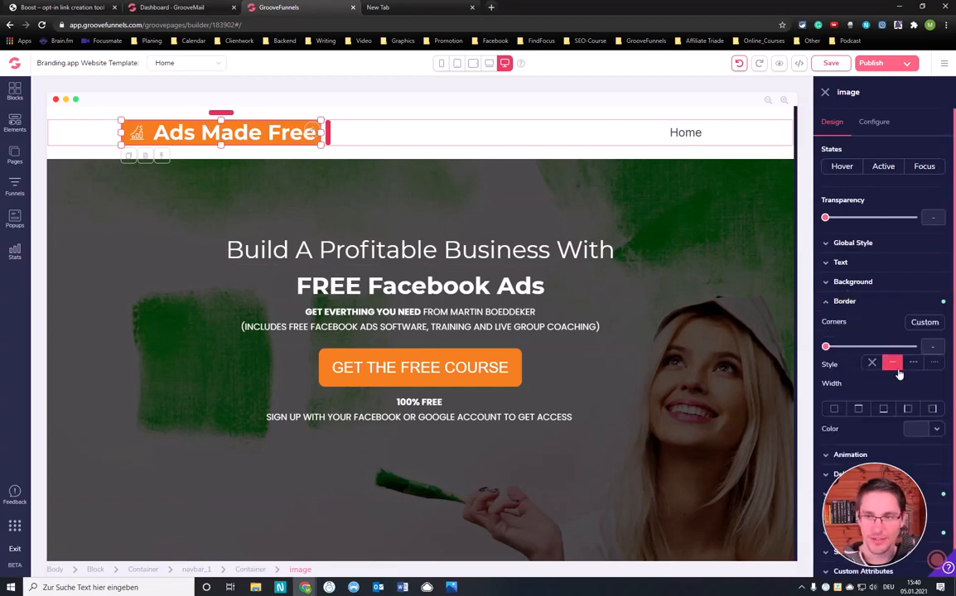
pyautogui.click(932, 324)
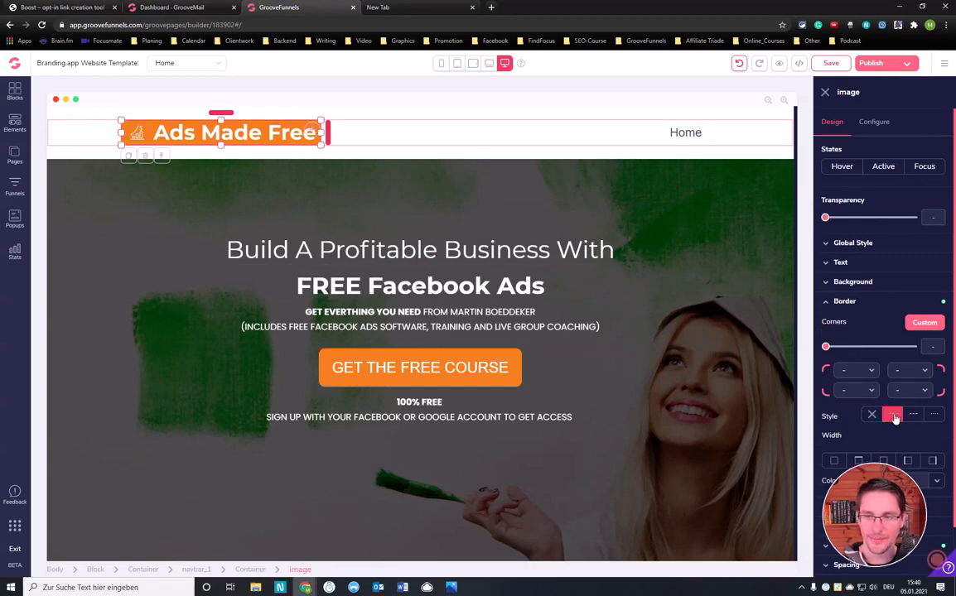
pyautogui.scroll(-1, 899, 402)
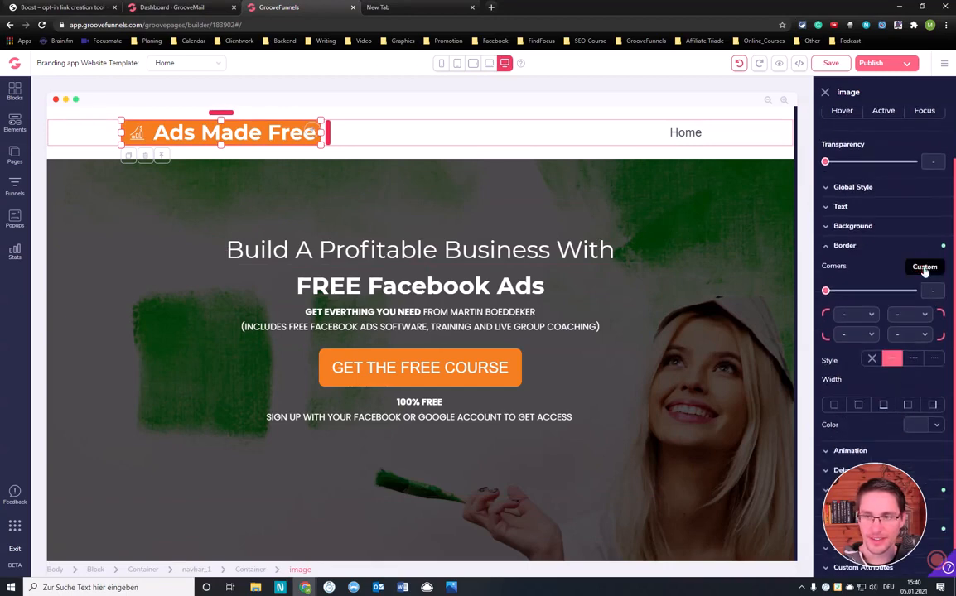
pyautogui.click(924, 266)
pyautogui.click(920, 321)
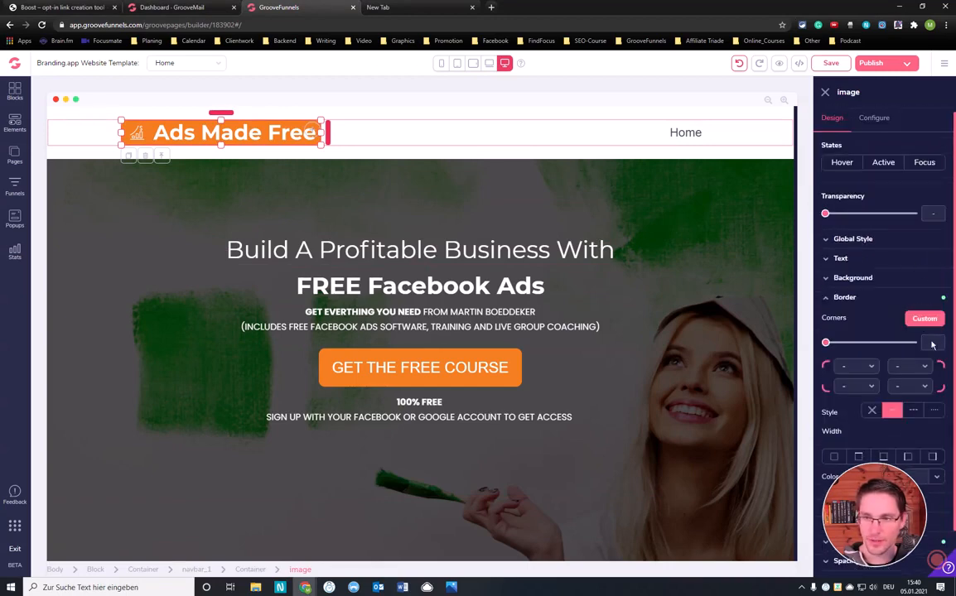
pyautogui.moveTo(826, 342); pyautogui.dragTo(898, 349)
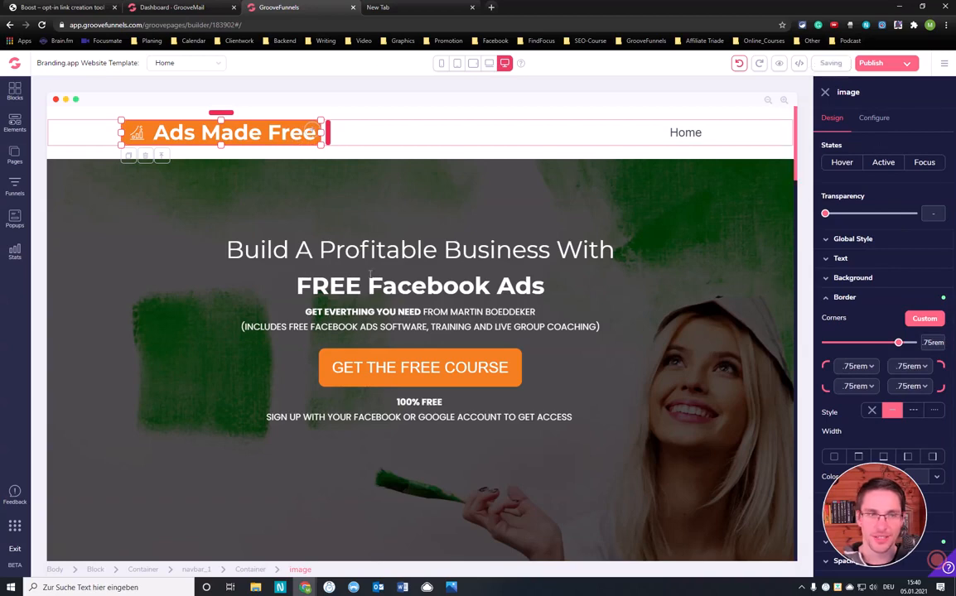
# Review the desktop home page from the hero block through the course and coaching sections to the testimonial
pyautogui.click(188, 236)
pyautogui.scroll(-3, 423, 219)
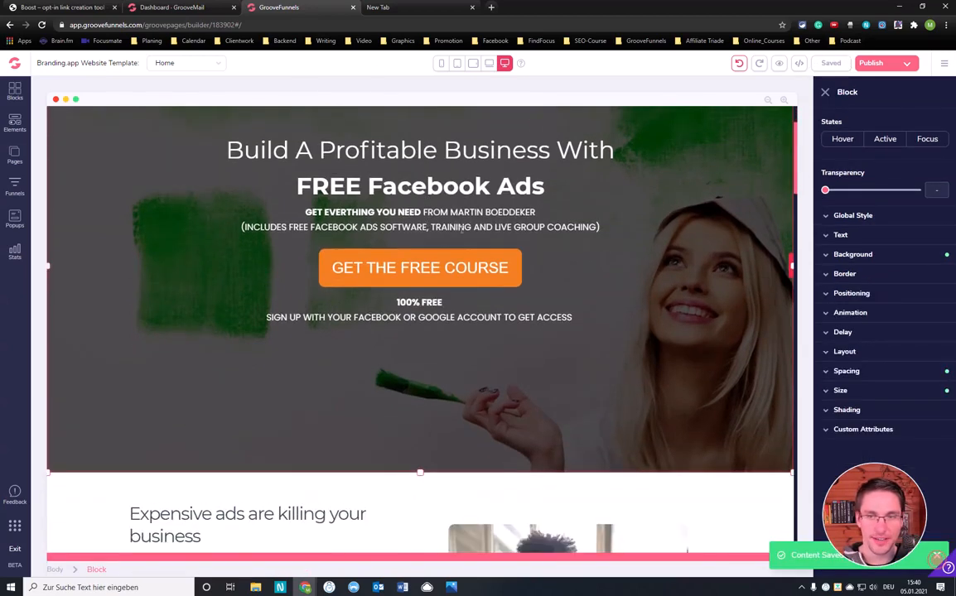
pyautogui.scroll(-3, 459, 235)
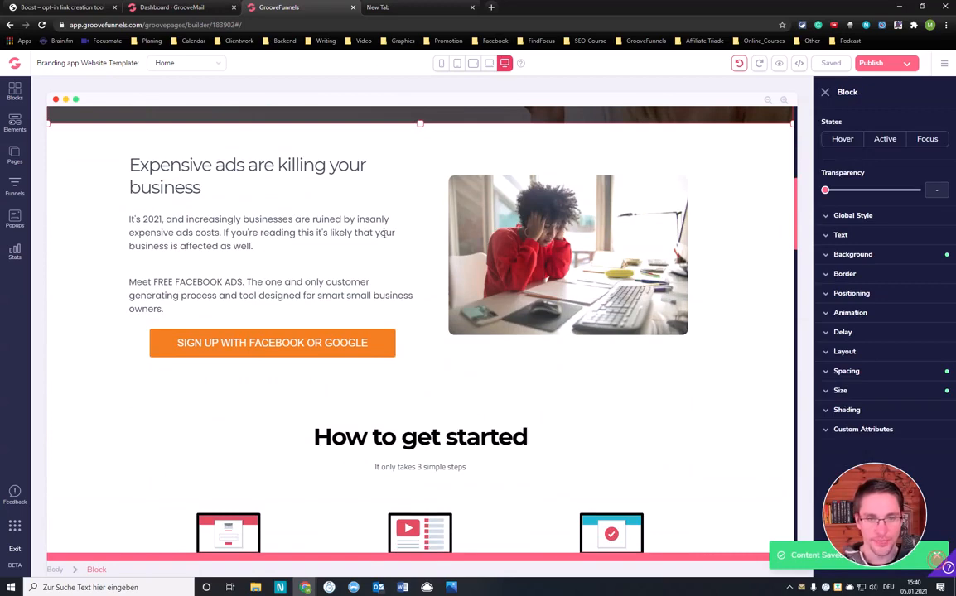
pyautogui.scroll(-5, 384, 236)
pyautogui.scroll(-2, 464, 225)
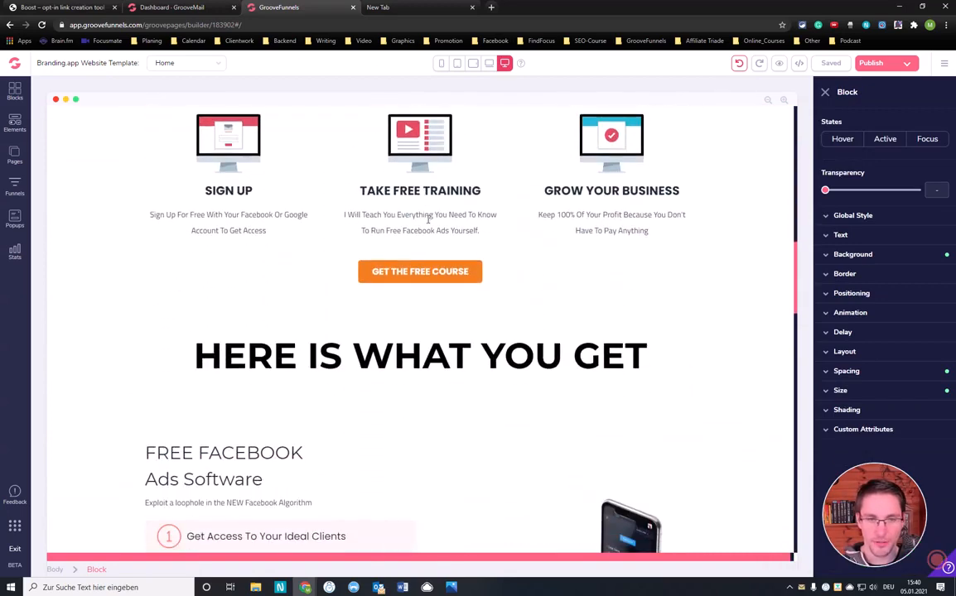
pyautogui.scroll(-4, 428, 219)
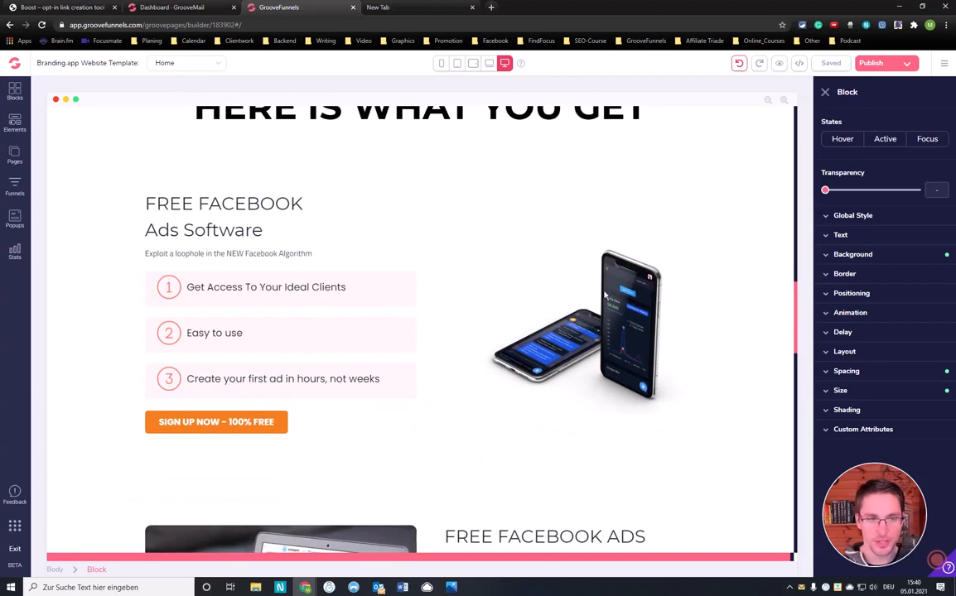
pyautogui.scroll(-3, 561, 320)
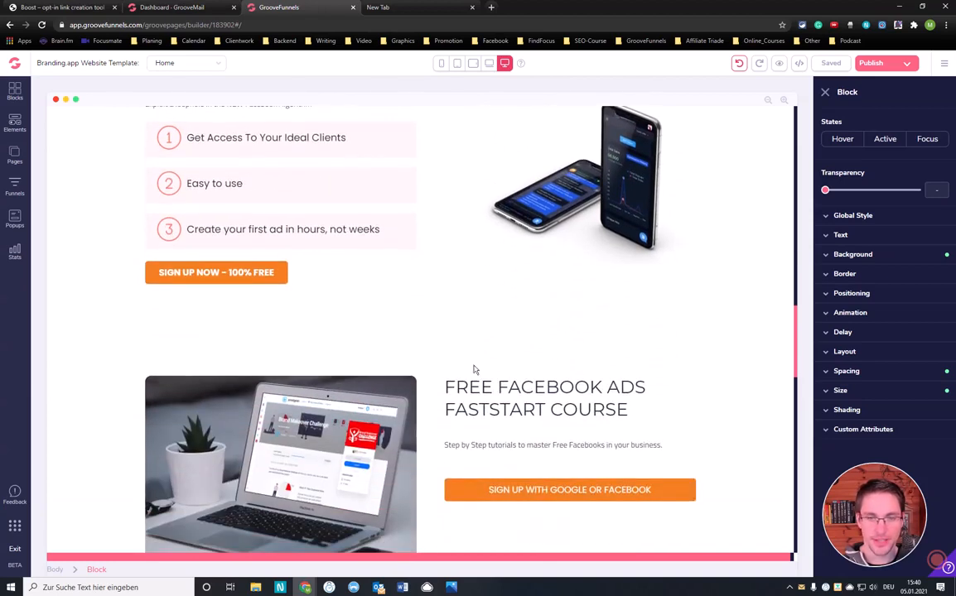
pyautogui.scroll(-2, 545, 305)
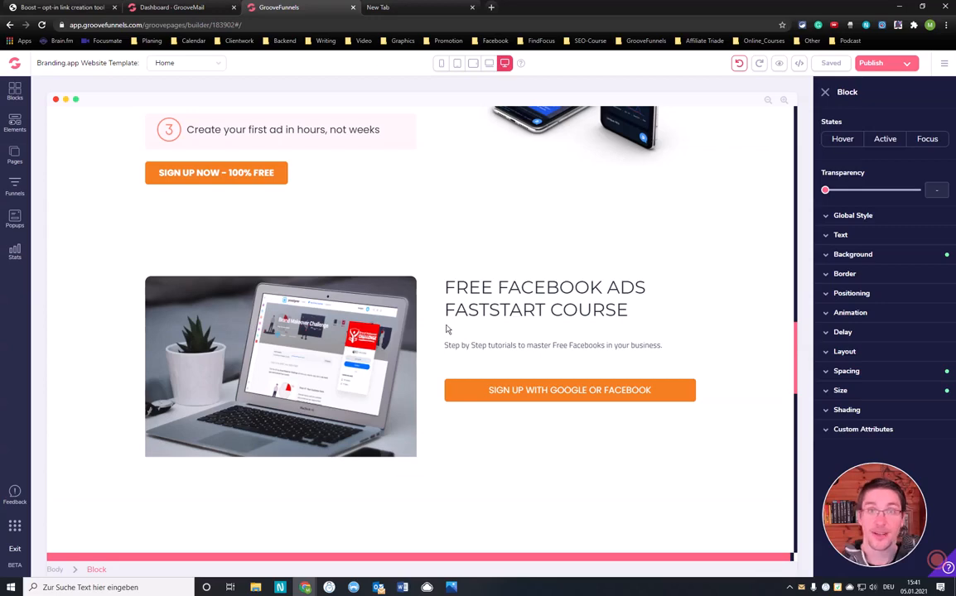
pyautogui.scroll(-2, 445, 332)
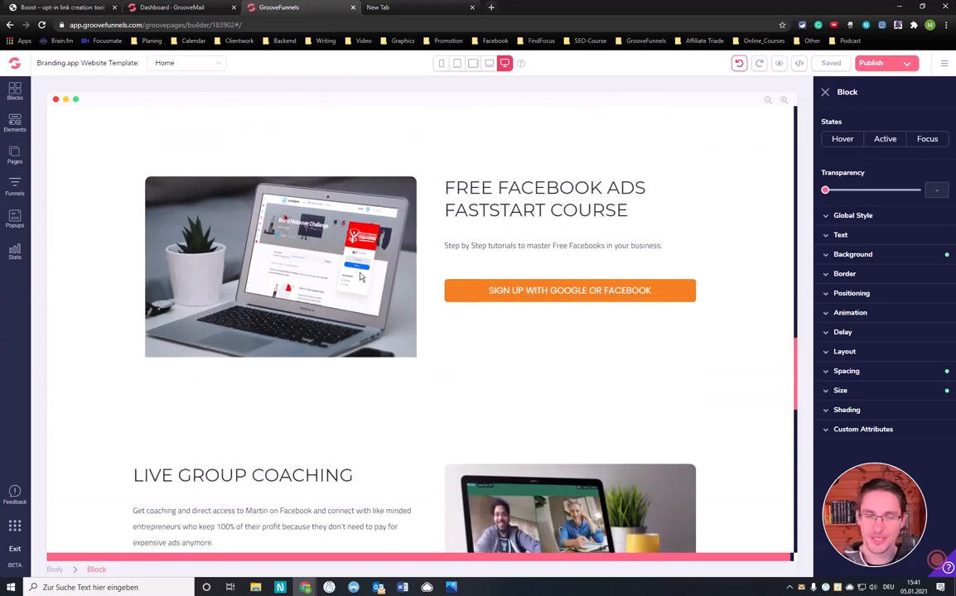
pyautogui.scroll(-3, 360, 274)
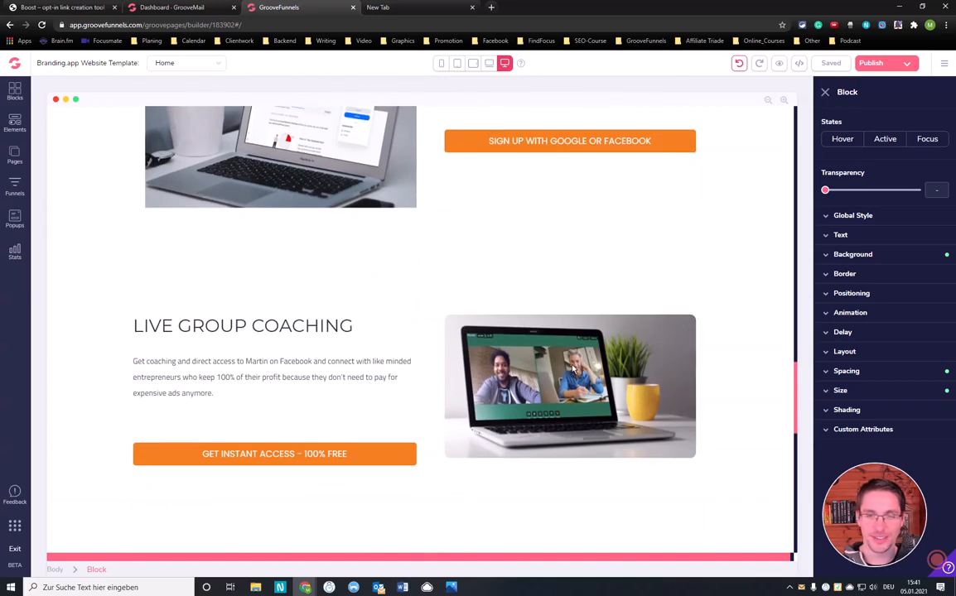
pyautogui.scroll(-4, 335, 330)
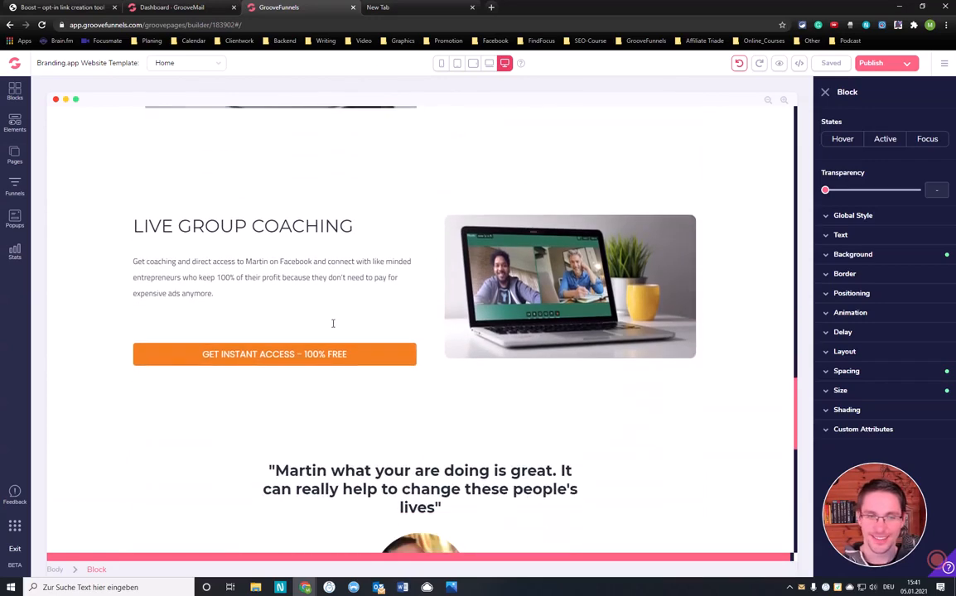
pyautogui.scroll(-2, 377, 359)
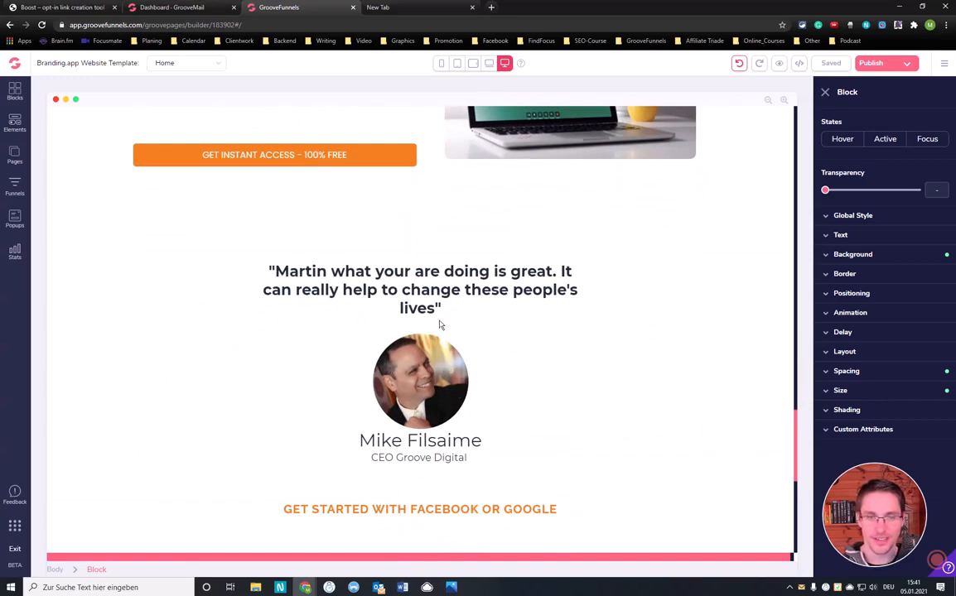
# Add a period after "lives" inside the closing quotation mark of the testimonial quote
pyautogui.moveTo(275, 272); pyautogui.dragTo(558, 270)
pyautogui.click(557, 271)
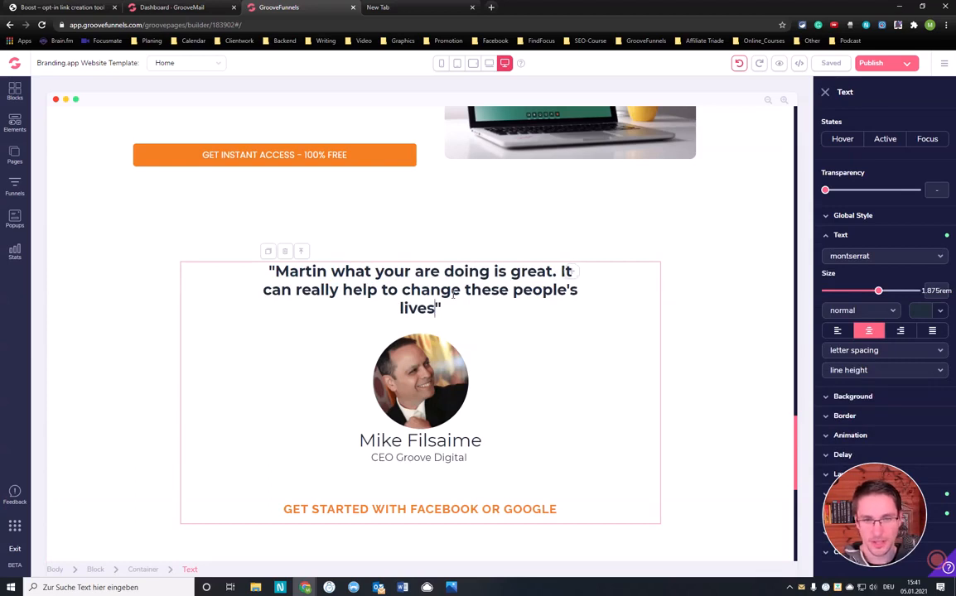
pyautogui.write('.')
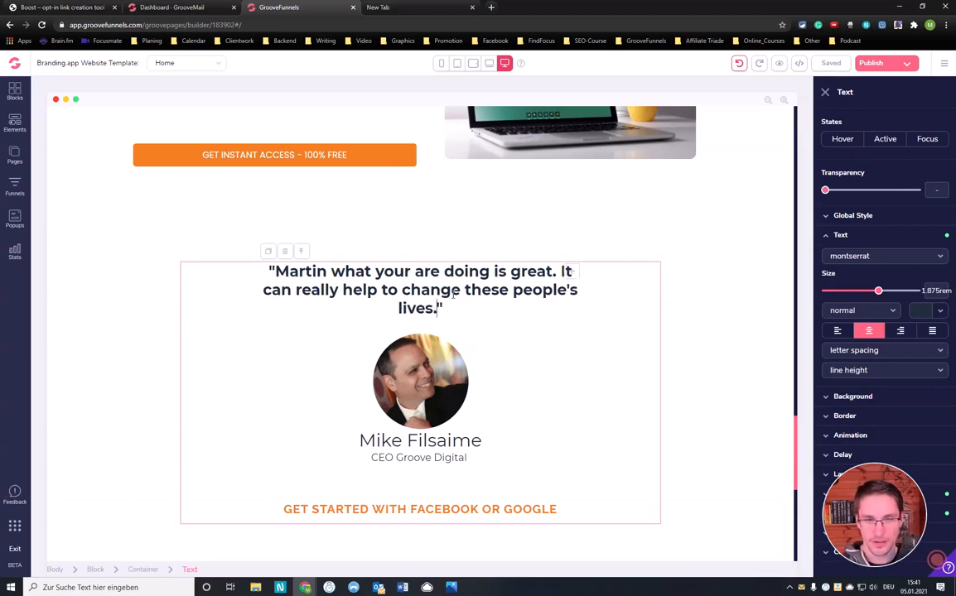
pyautogui.click(430, 241)
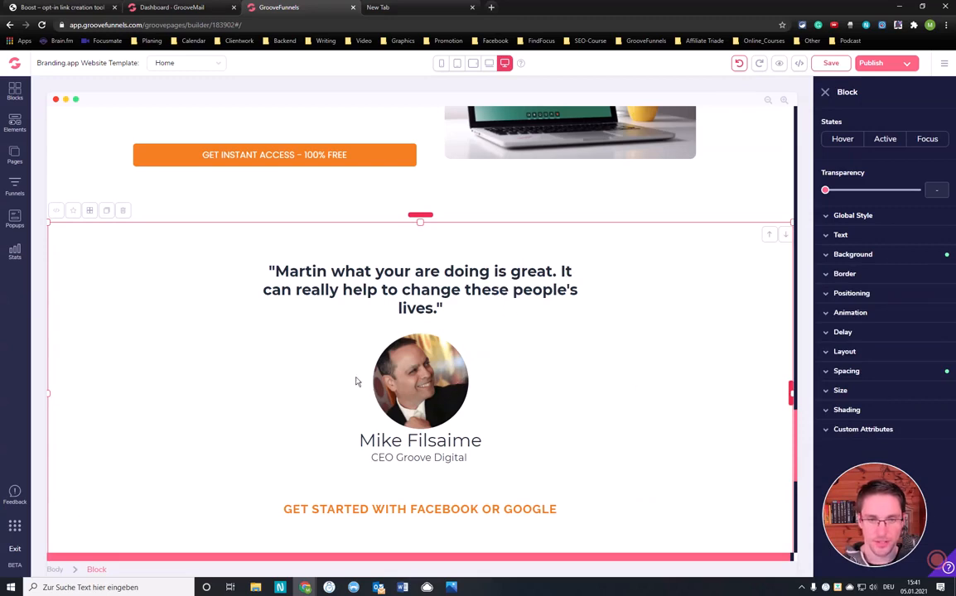
# Examine the rest of the desktop page, from the testimonial's name line to the closing call-to-action and footer
pyautogui.scroll(-1, 441, 381)
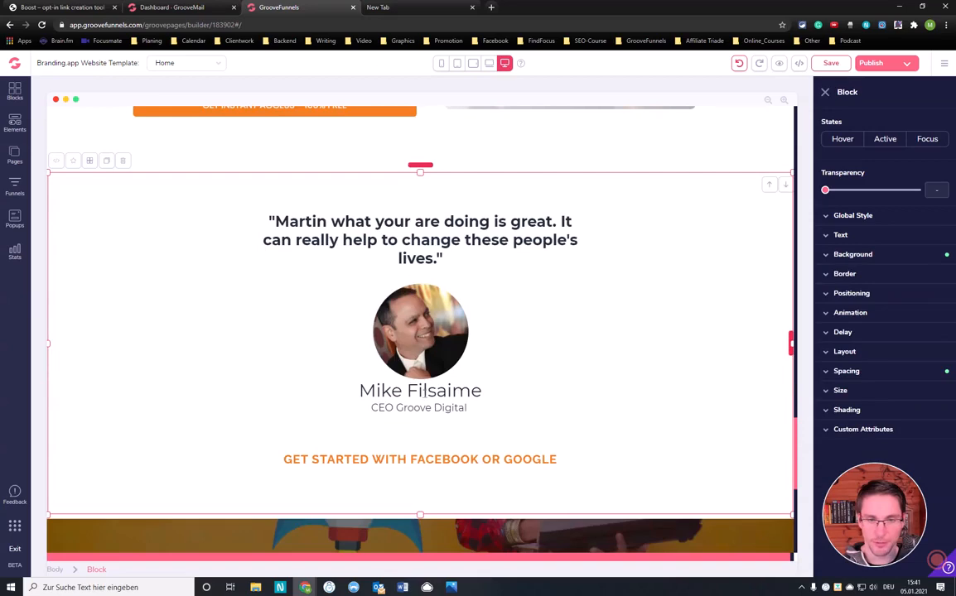
pyautogui.click(416, 392)
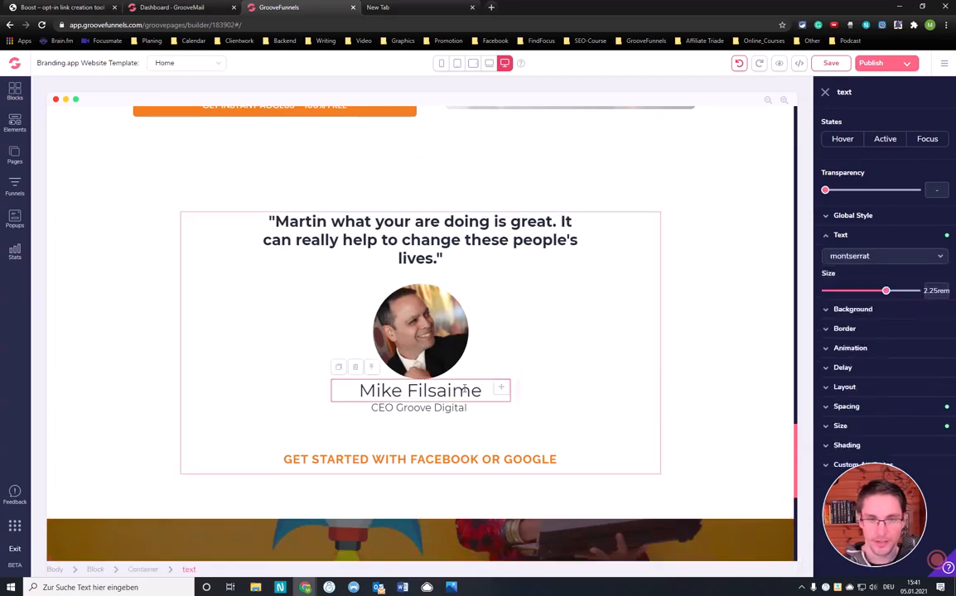
pyautogui.scroll(5, 289, 259)
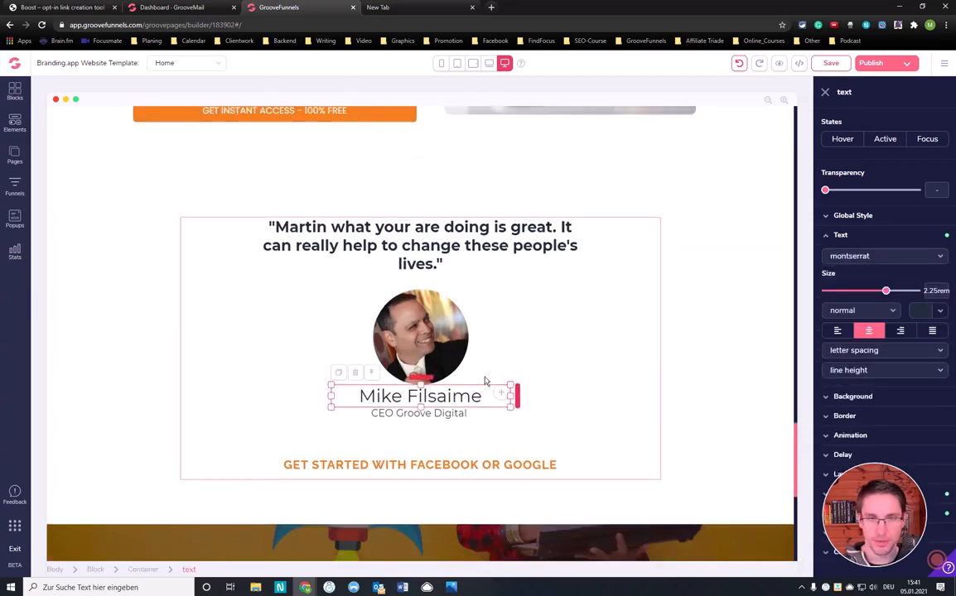
pyautogui.scroll(-4, 331, 286)
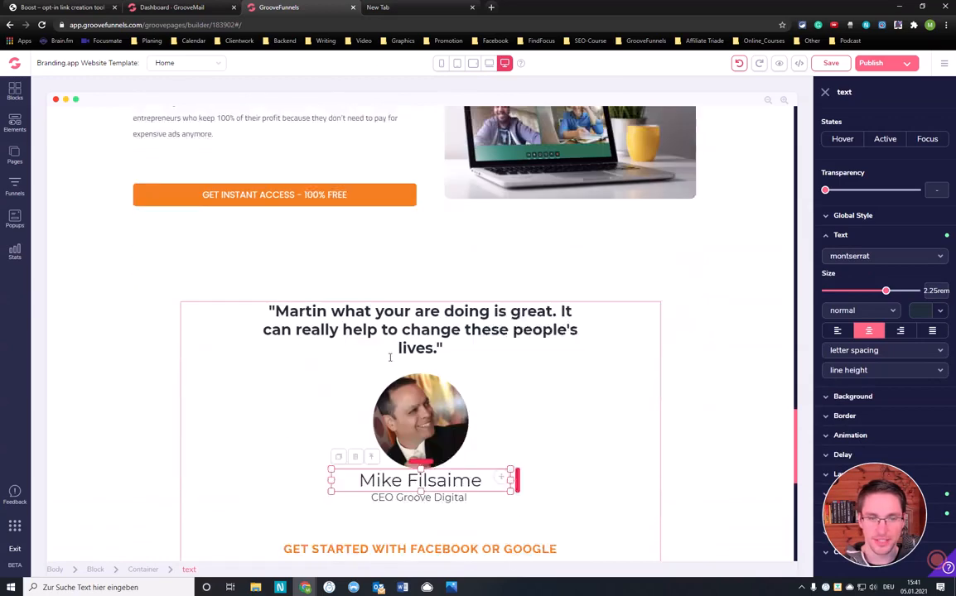
pyautogui.scroll(-3, 387, 414)
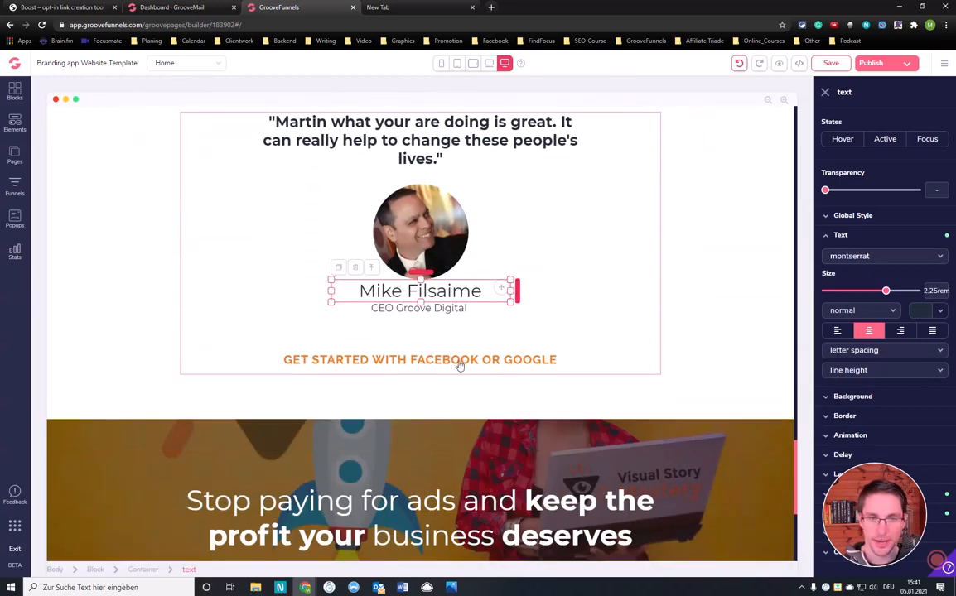
pyautogui.scroll(-3, 419, 331)
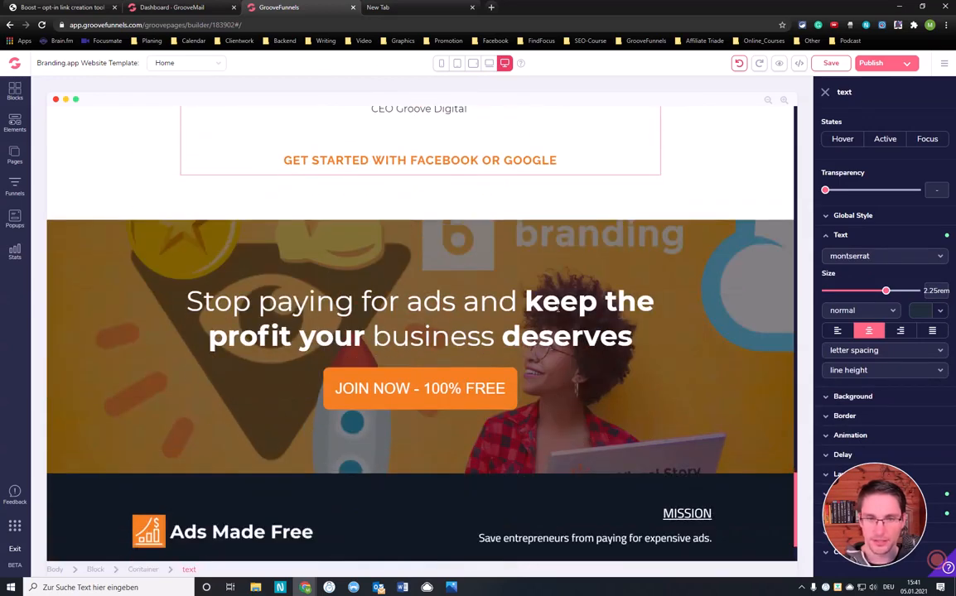
pyautogui.scroll(-2, 482, 308)
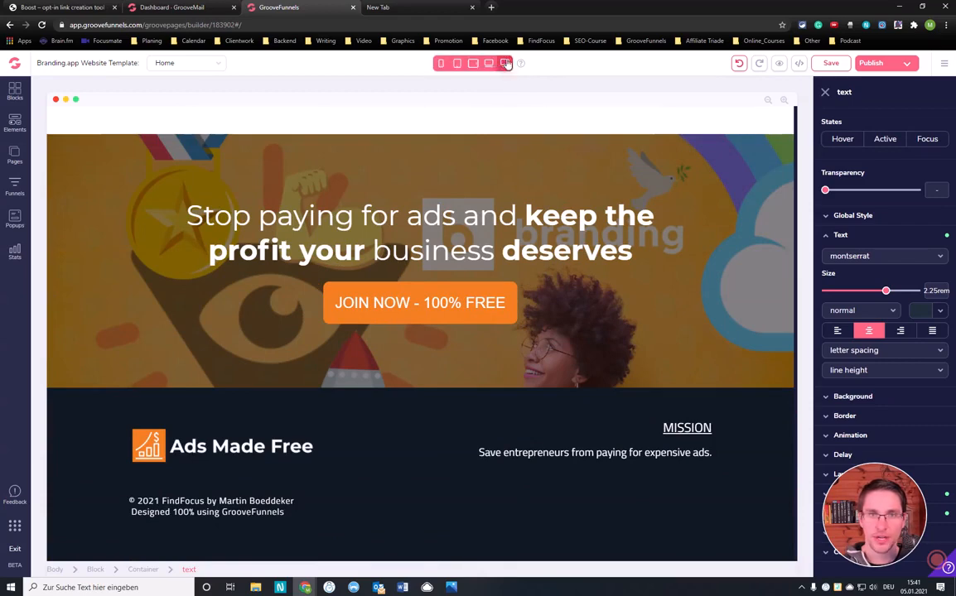
# Switch the page to the mobile phone view and check how its sections lay out from header to footer
pyautogui.click(441, 63)
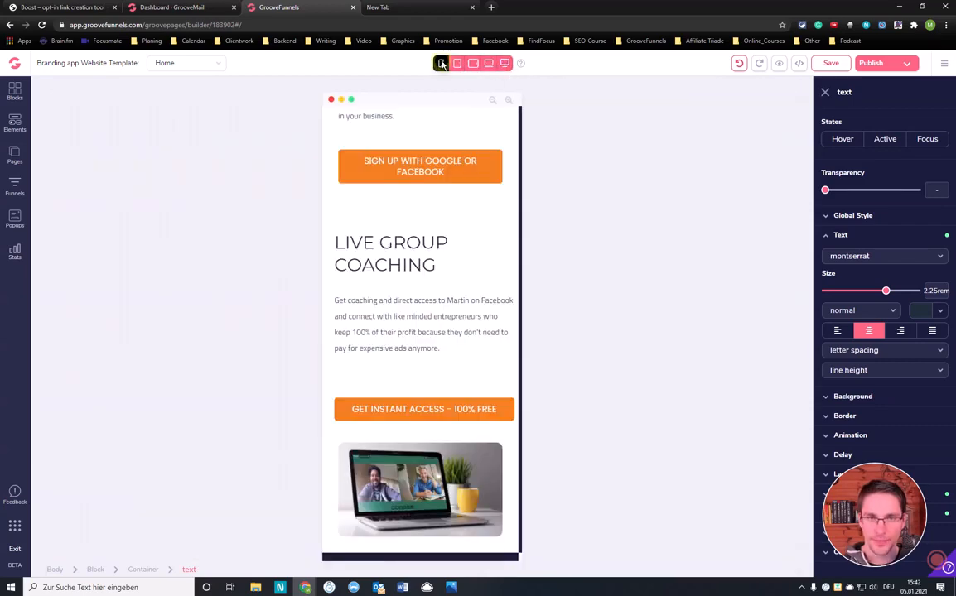
pyautogui.scroll(15, 433, 255)
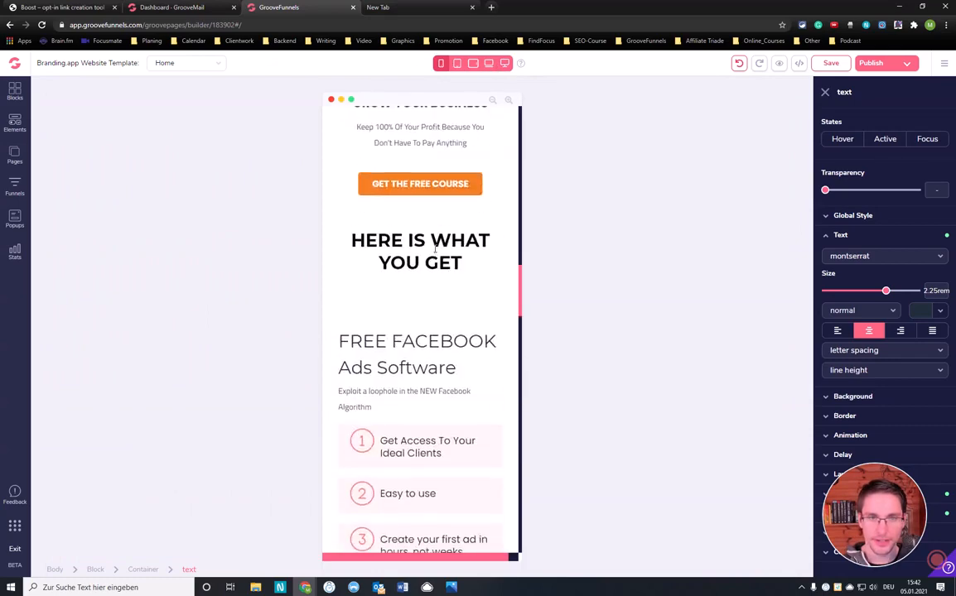
pyautogui.scroll(3, 438, 245)
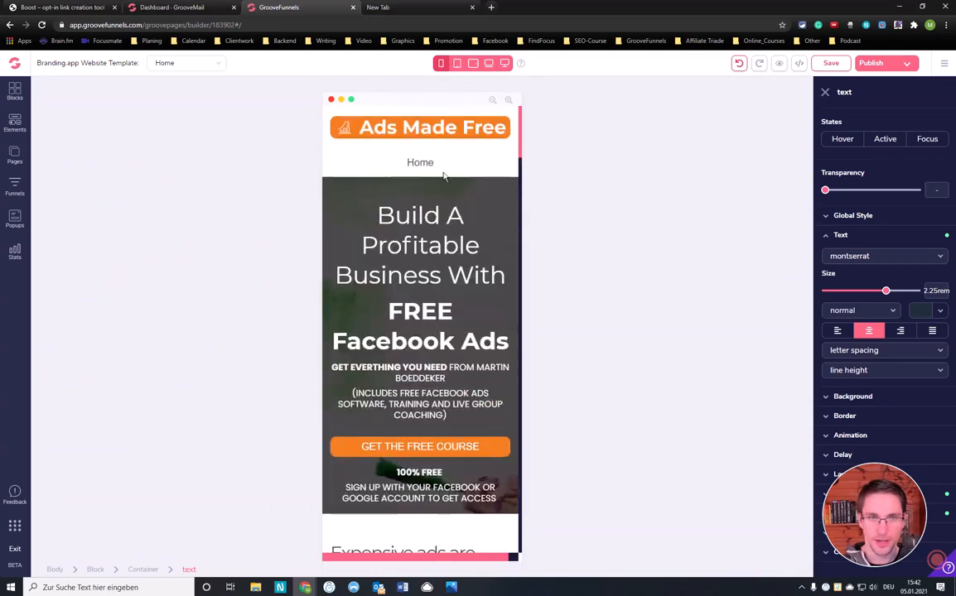
pyautogui.scroll(-1, 441, 277)
pyautogui.scroll(-4, 441, 278)
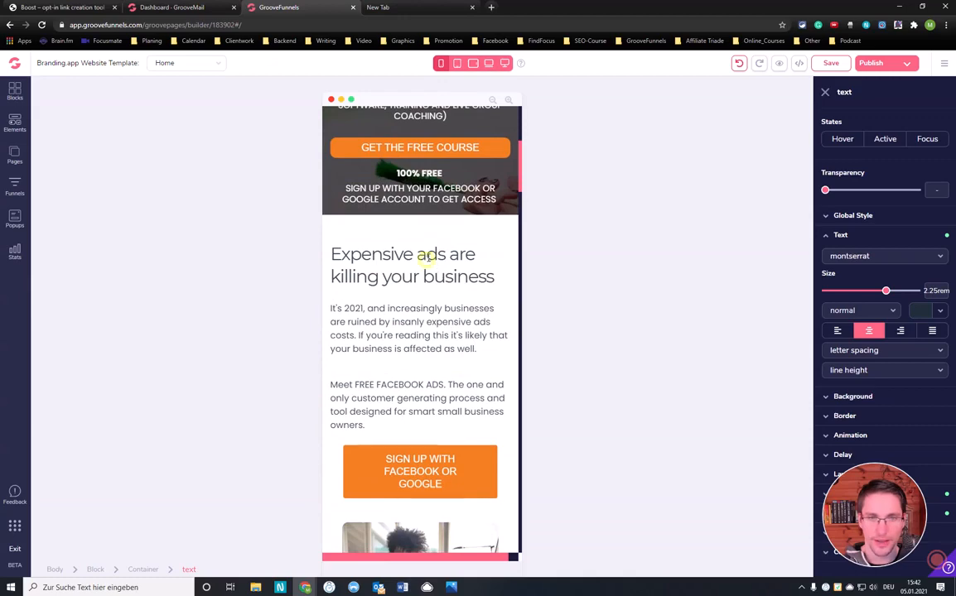
pyautogui.click(426, 258)
pyautogui.scroll(-2, 428, 258)
pyautogui.scroll(-13, 428, 259)
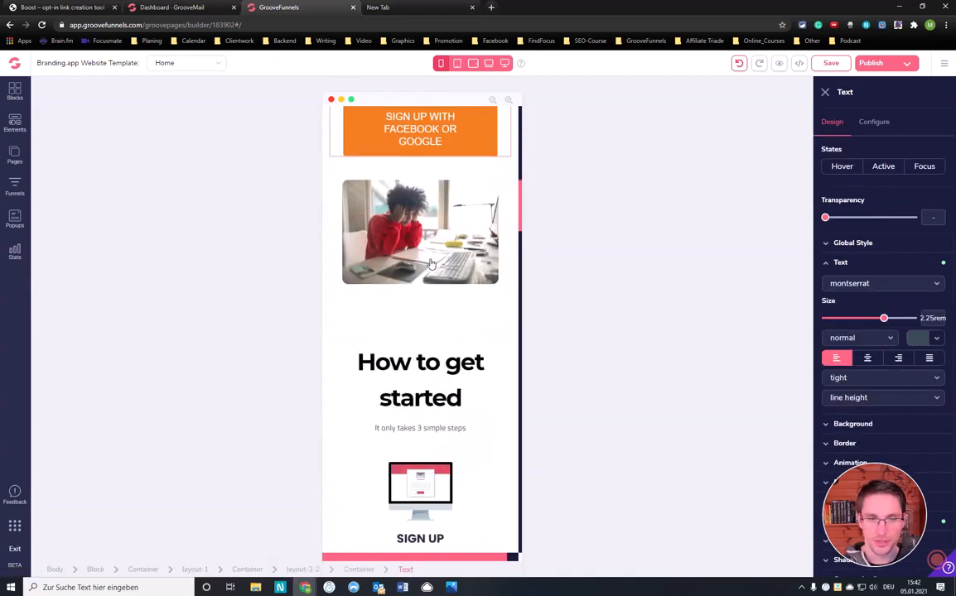
pyautogui.scroll(-13, 434, 266)
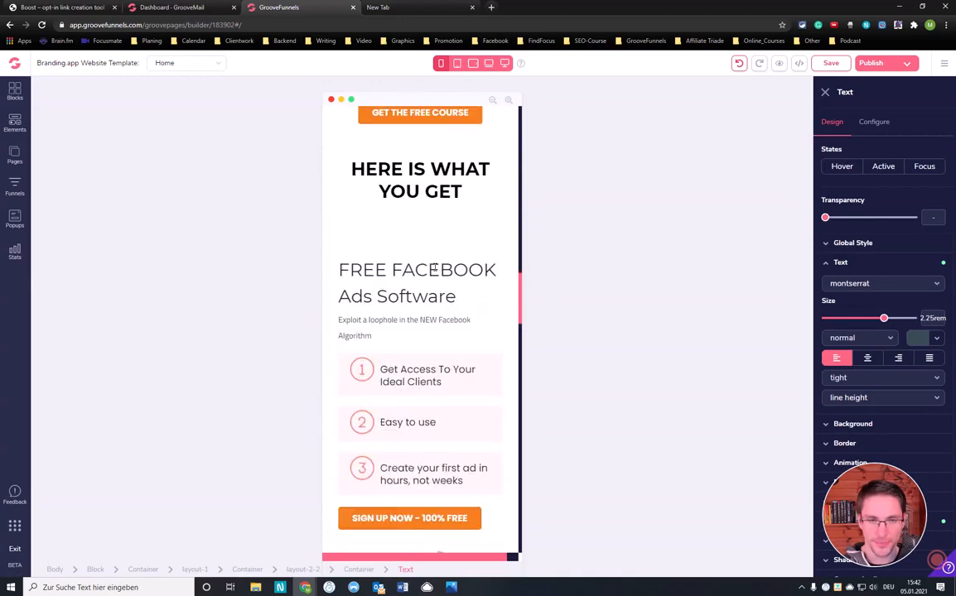
pyautogui.scroll(-12, 434, 267)
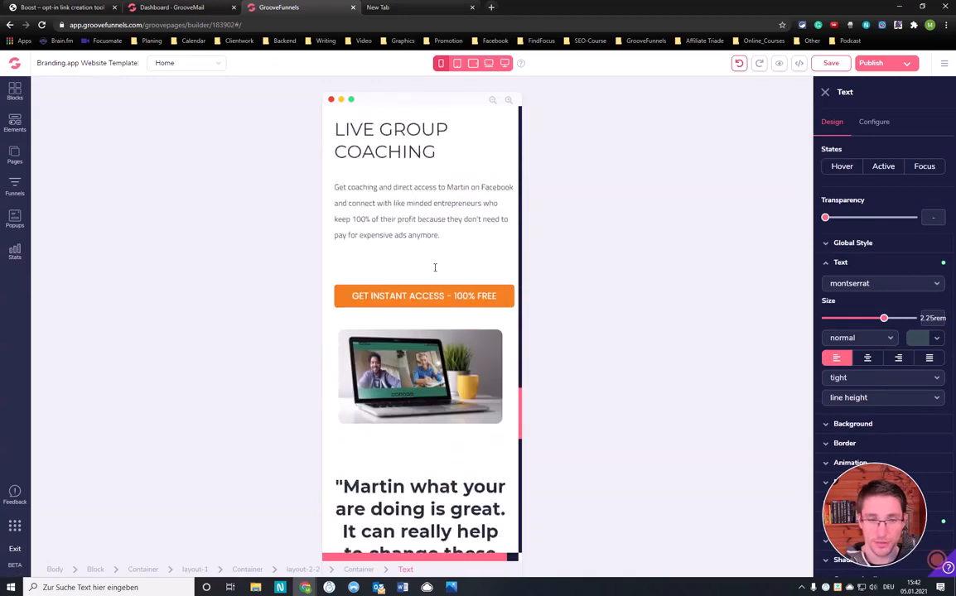
pyautogui.scroll(-8, 435, 267)
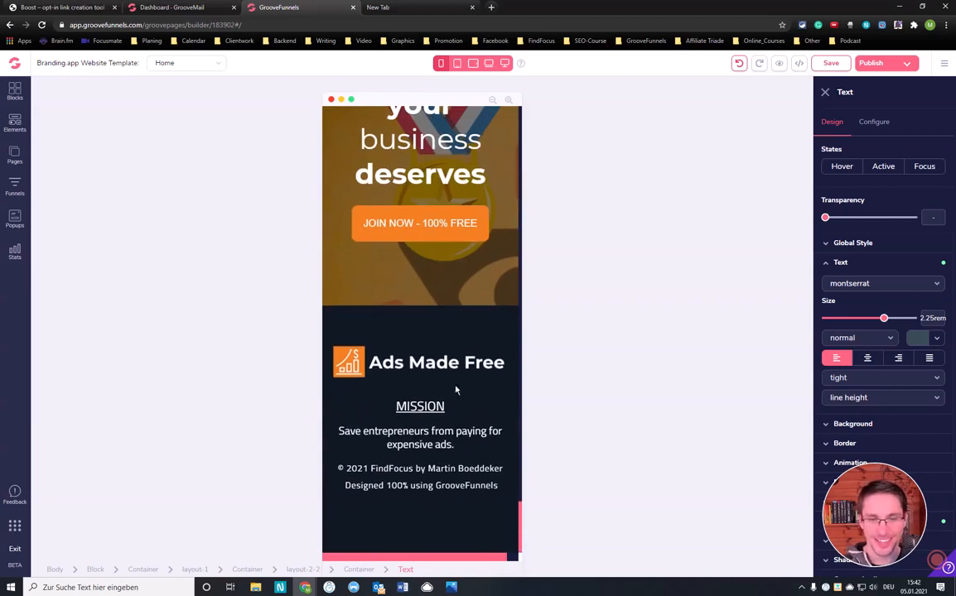
pyautogui.scroll(1, 439, 373)
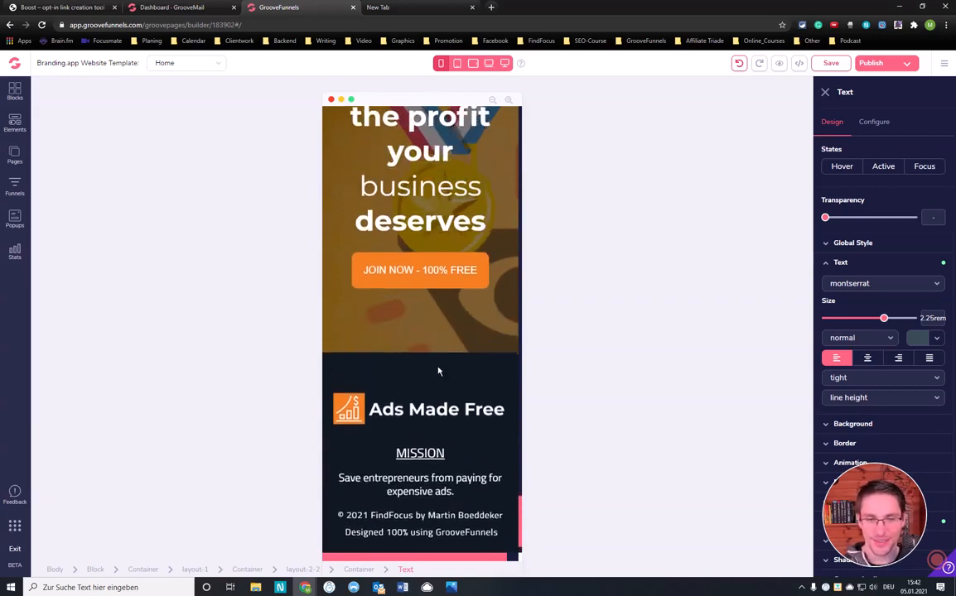
pyautogui.scroll(-1, 439, 373)
pyautogui.scroll(4, 438, 368)
pyautogui.scroll(15, 439, 369)
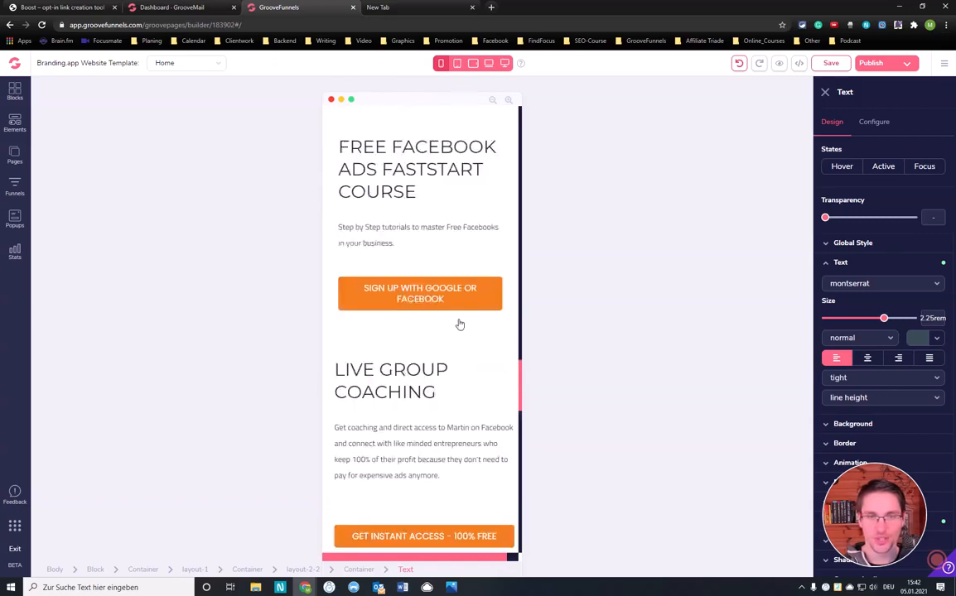
# Return to the start of the mobile home page and save the page
pyautogui.scroll(15, 421, 323)
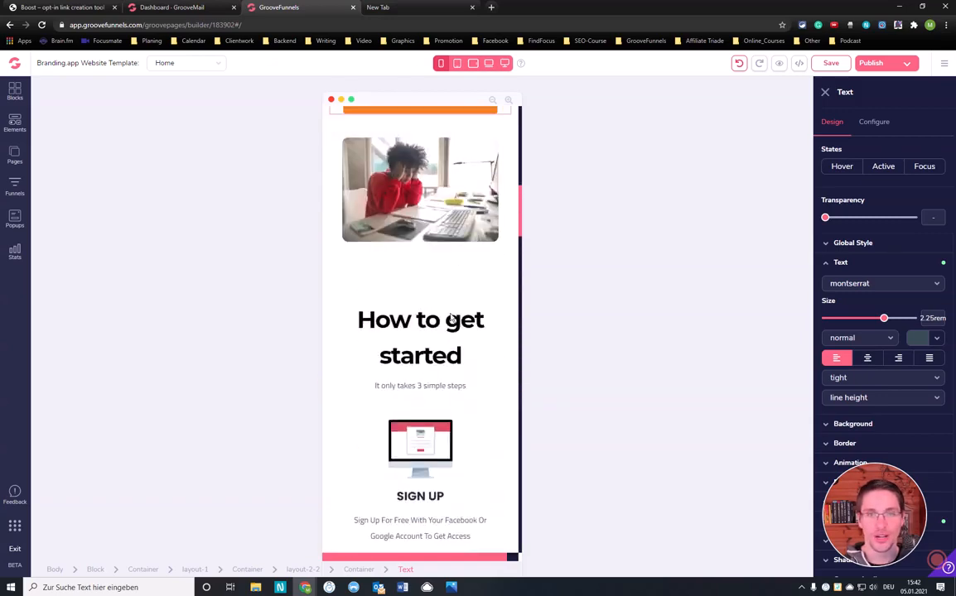
pyautogui.scroll(3, 420, 322)
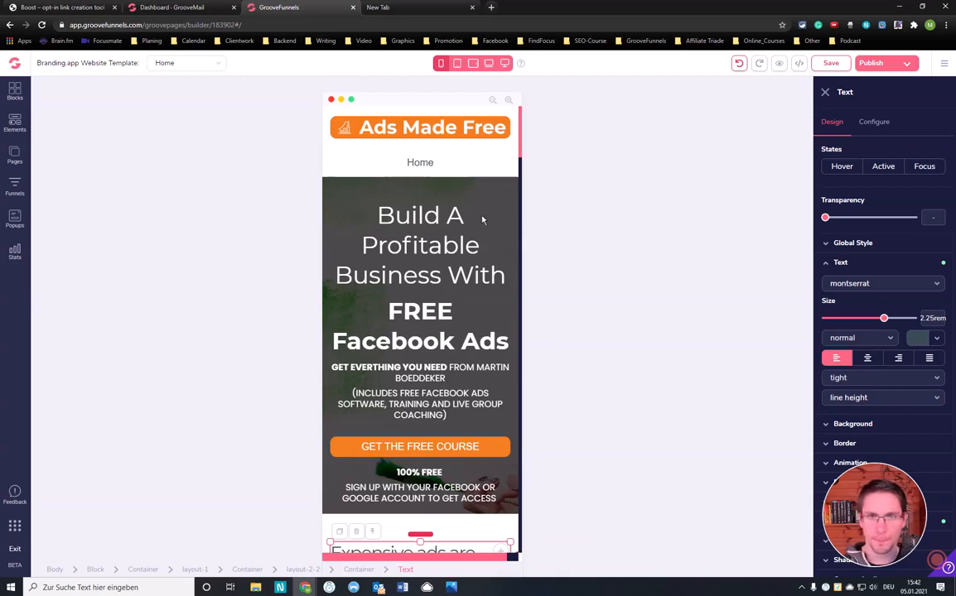
pyautogui.click(831, 63)
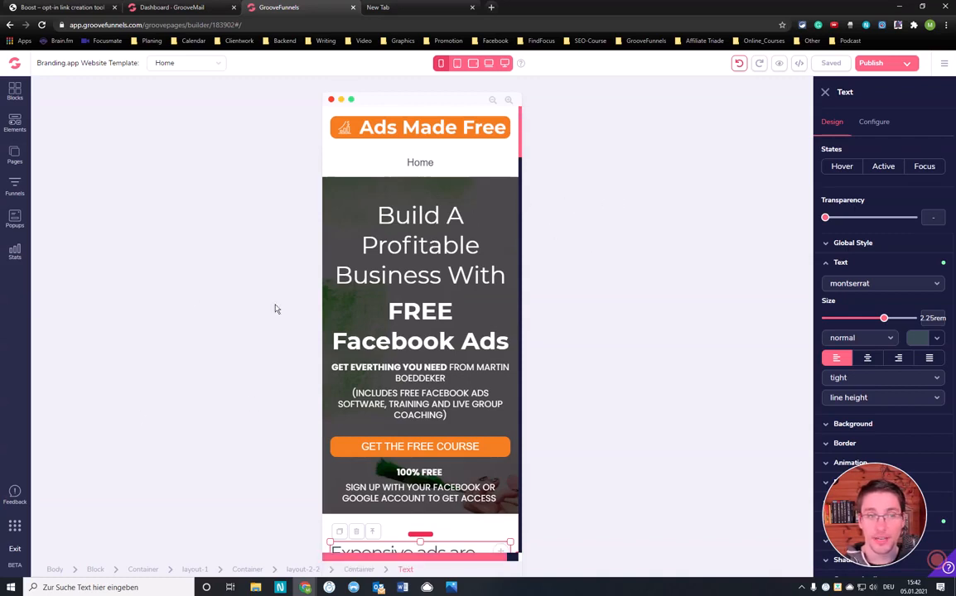
# Switch the home page to the desktop view and review it from the hero block to the three-step getting-started section
pyautogui.click(15, 527)
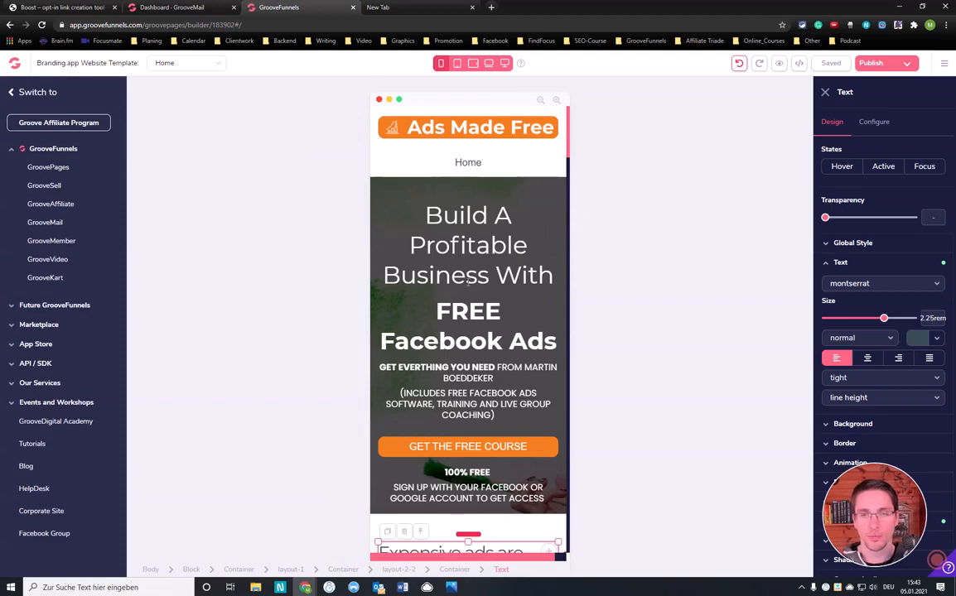
pyautogui.scroll(-3, 468, 282)
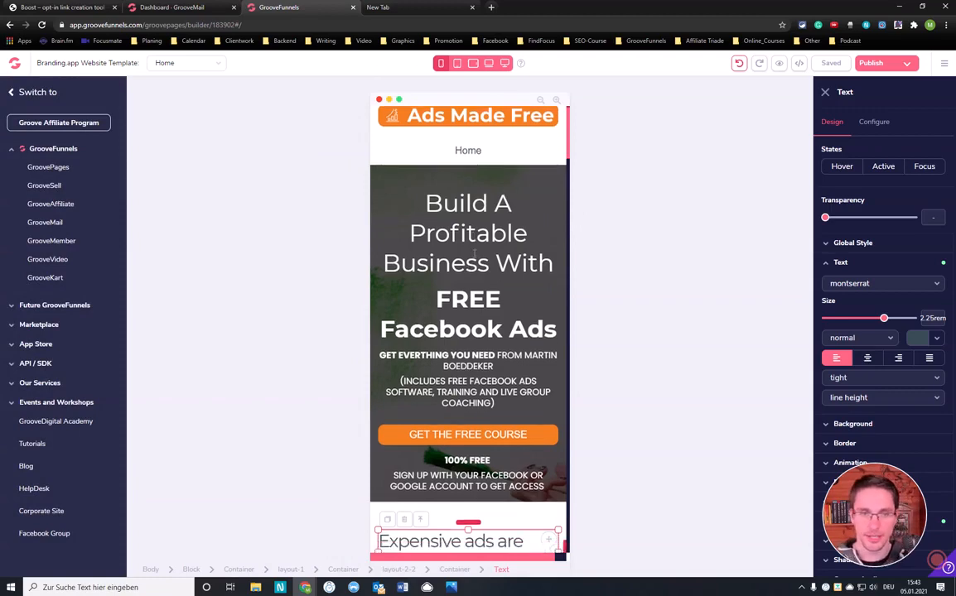
pyautogui.click(504, 63)
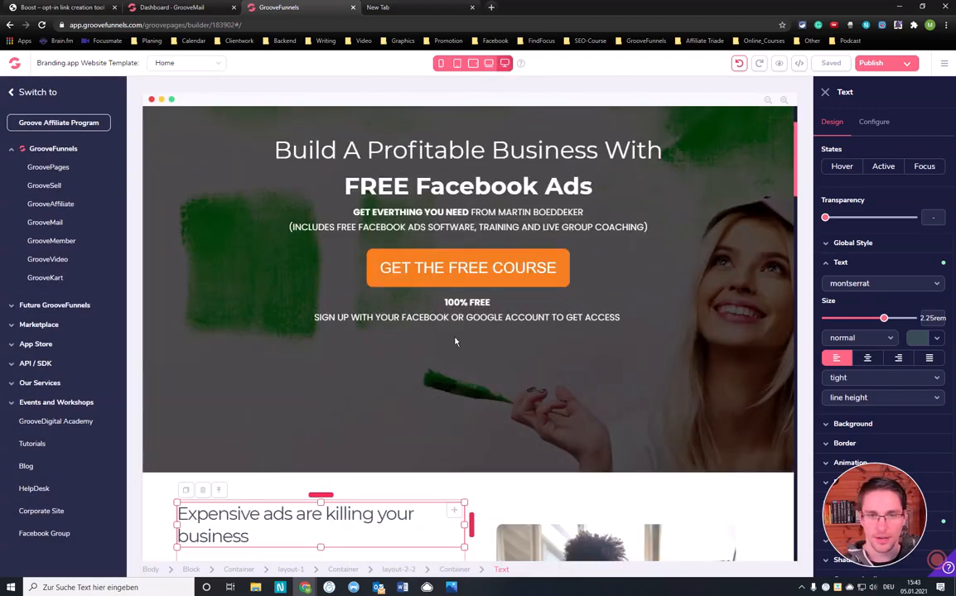
pyautogui.scroll(-5, 409, 302)
pyautogui.scroll(1, 384, 286)
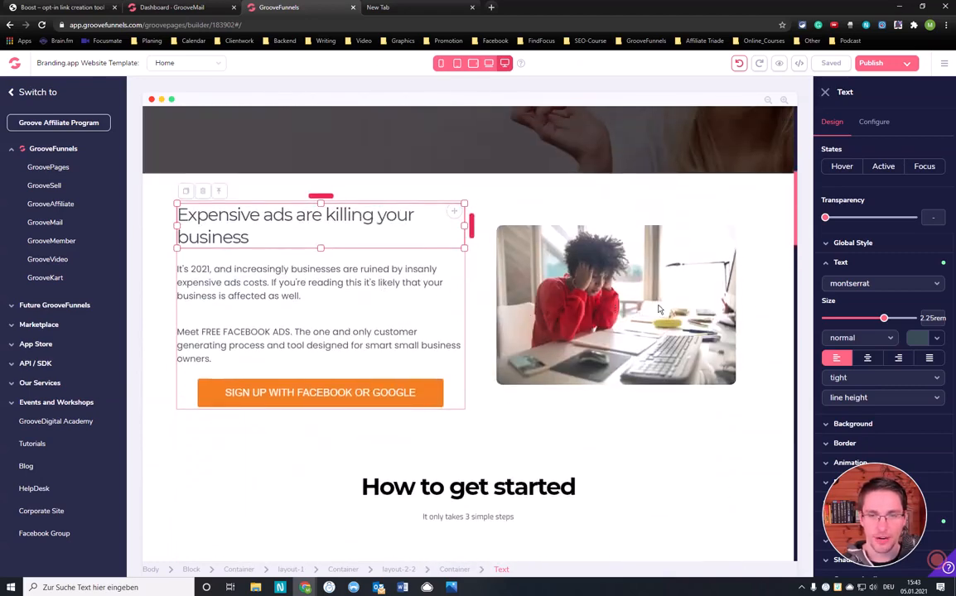
pyautogui.scroll(-1, 629, 308)
pyautogui.scroll(1, 573, 266)
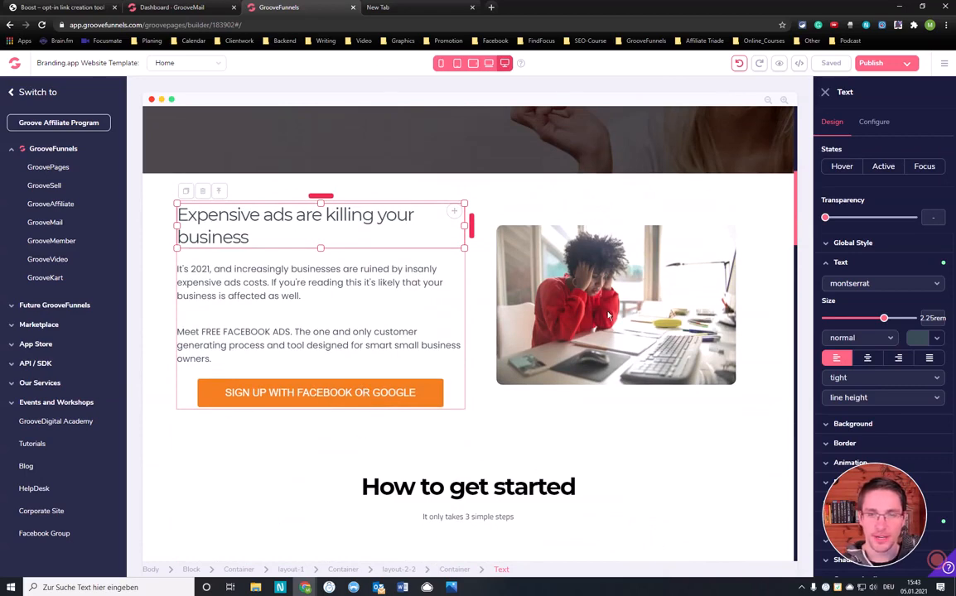
pyautogui.scroll(1, 612, 348)
pyautogui.scroll(-4, 600, 315)
pyautogui.scroll(1, 579, 311)
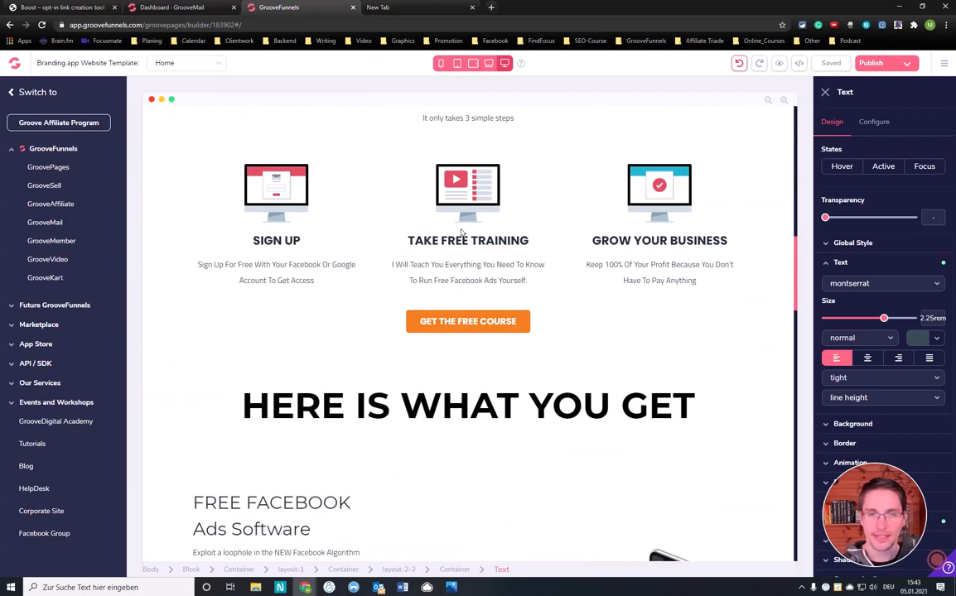
# Review the rest of the desktop page, from the software offer through course, coaching and testimonial to the footer
pyautogui.scroll(-3, 638, 356)
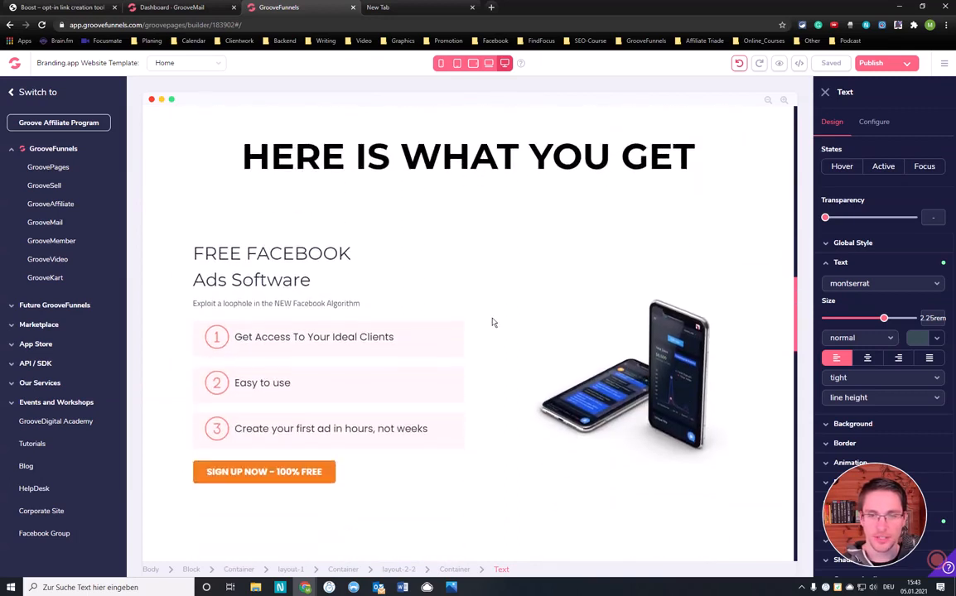
pyautogui.scroll(-1, 622, 354)
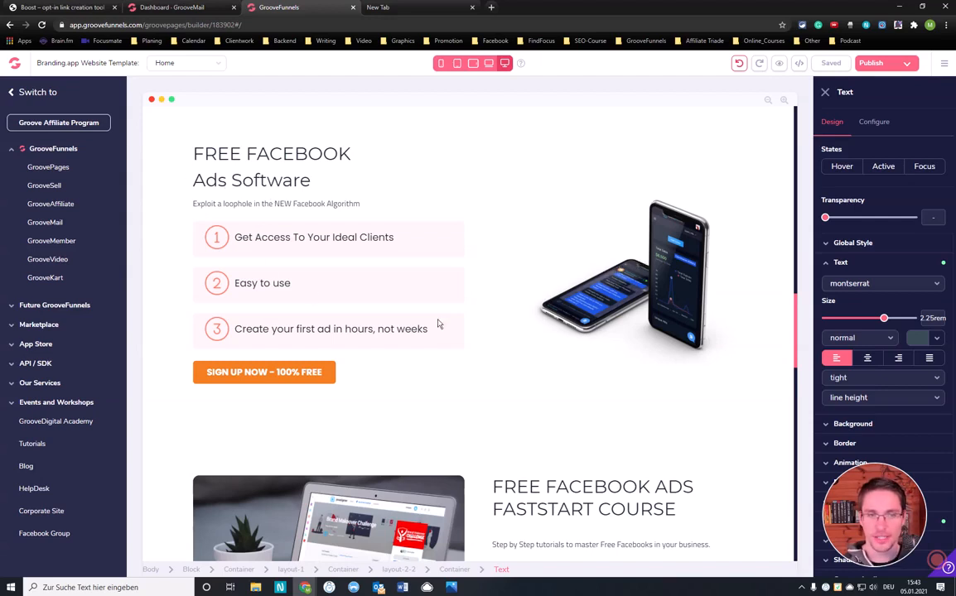
pyautogui.scroll(-3, 572, 286)
pyautogui.scroll(-1, 572, 304)
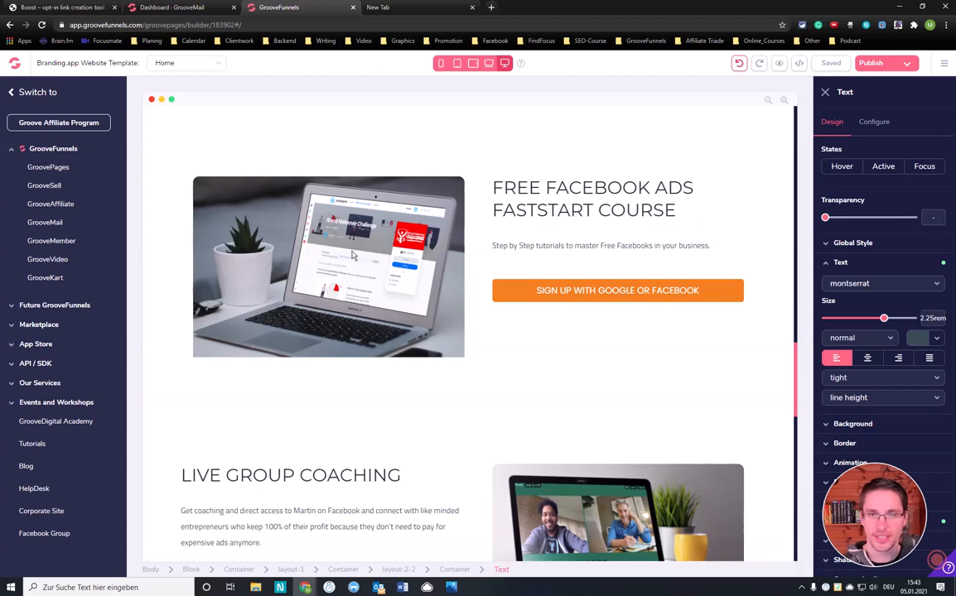
pyautogui.scroll(-2, 355, 252)
pyautogui.scroll(-1, 497, 289)
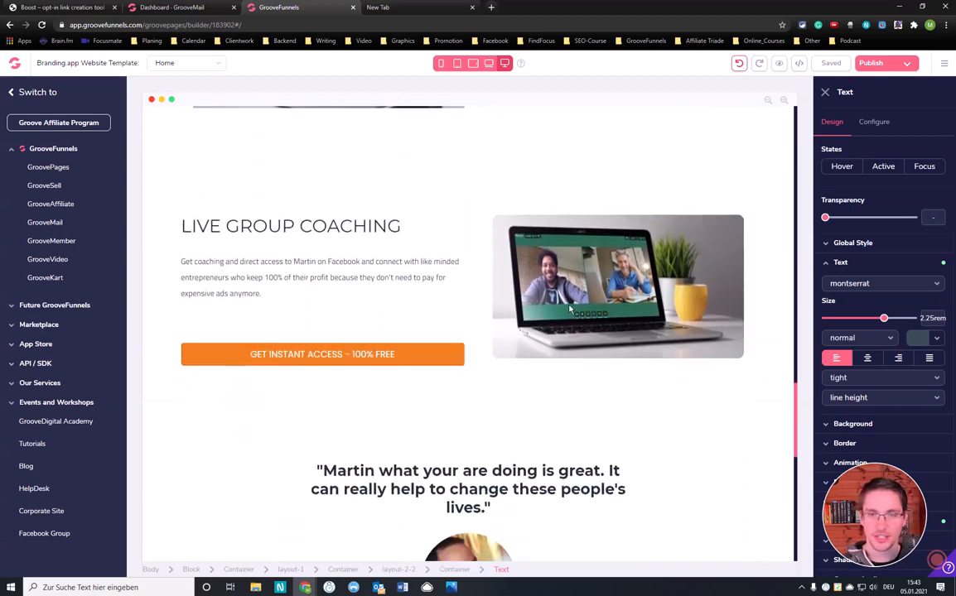
pyautogui.scroll(-1, 566, 304)
pyautogui.scroll(-2, 480, 303)
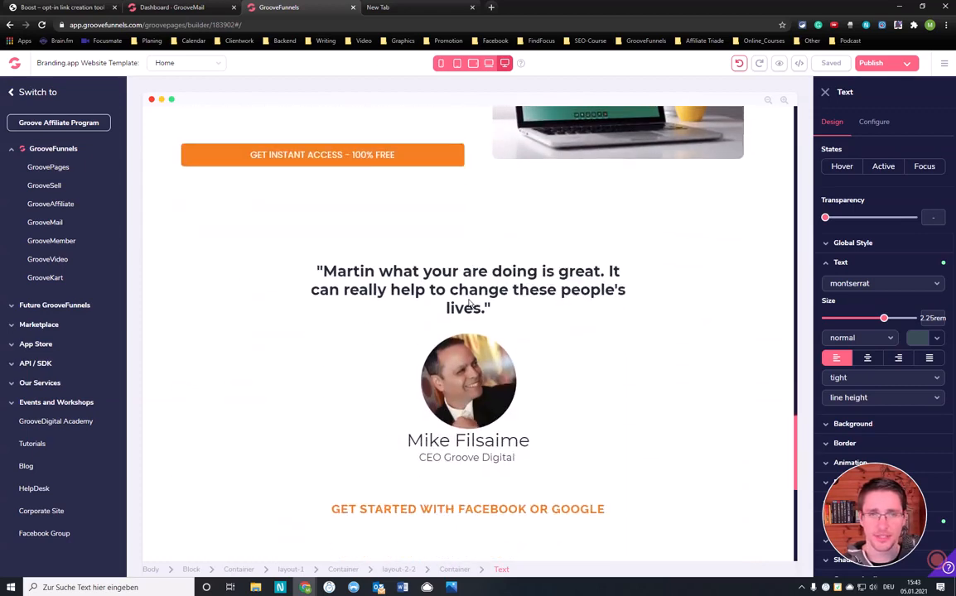
pyautogui.scroll(-3, 469, 299)
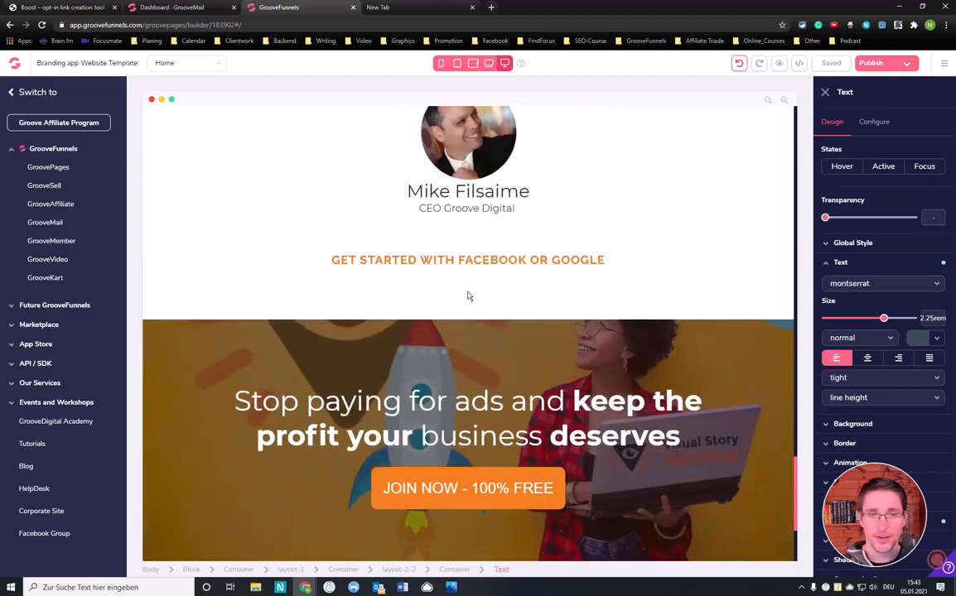
pyautogui.scroll(-2, 468, 296)
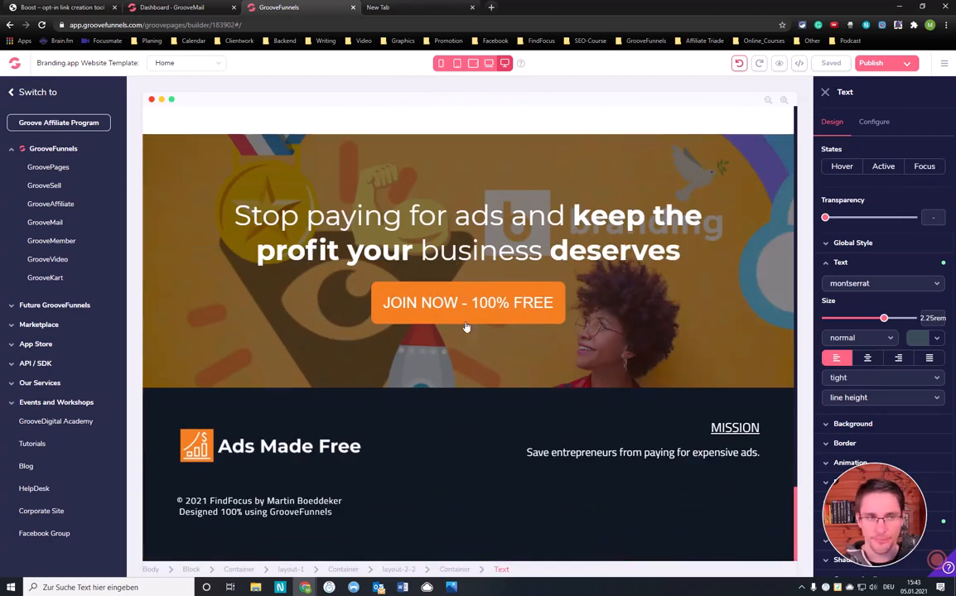
# Switch to GrooveMail and open the overview of its lead lists
pyautogui.click(48, 223)
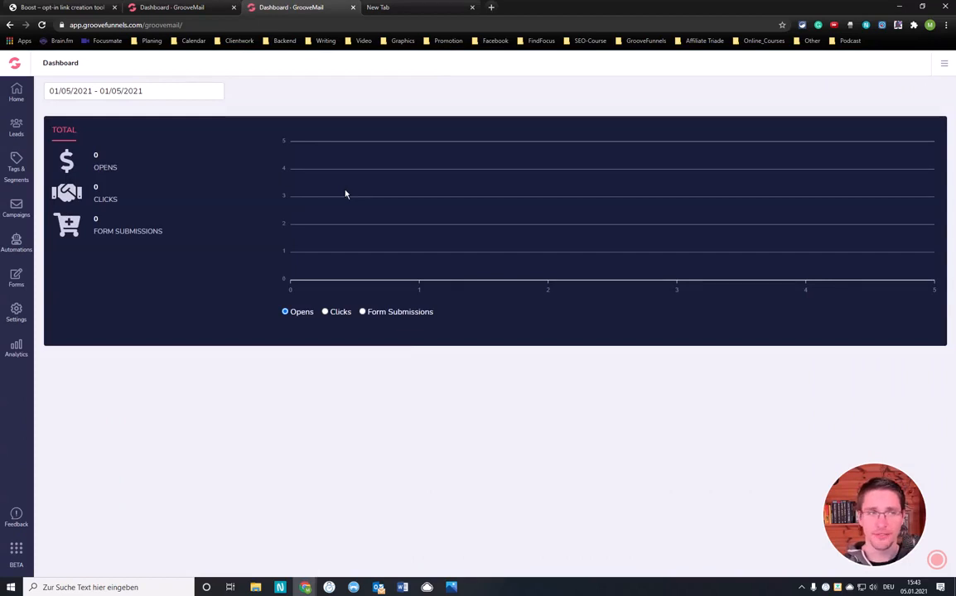
pyautogui.click(18, 127)
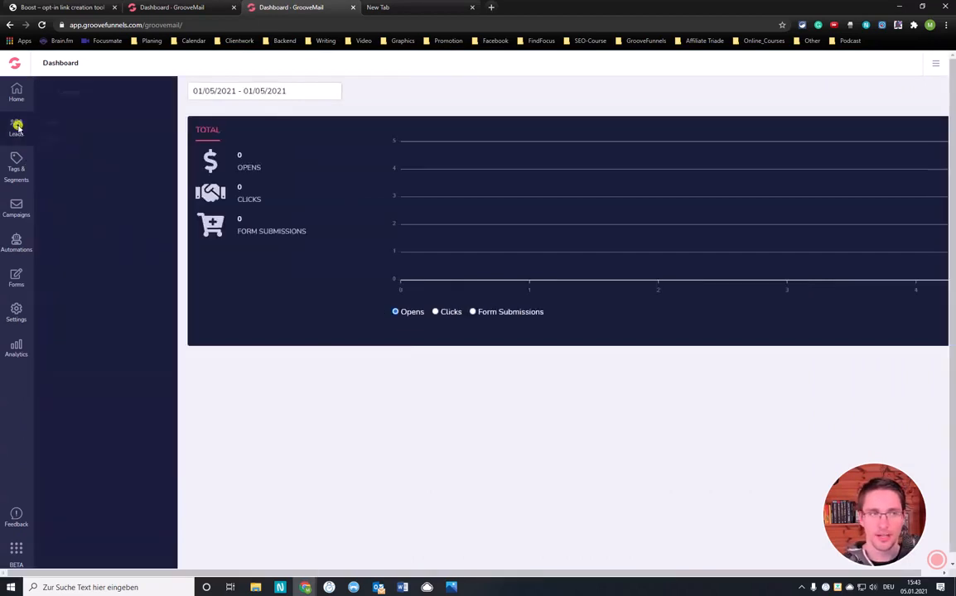
pyautogui.click(50, 124)
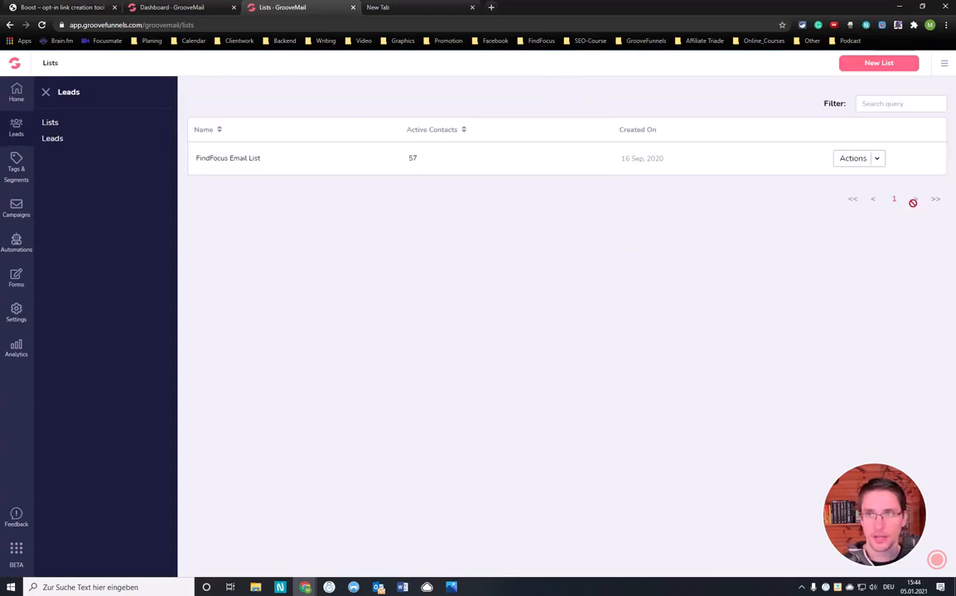
# Start a new lead list named "Ads Made Free" and begin its description with "Everyone"
pyautogui.click(876, 68)
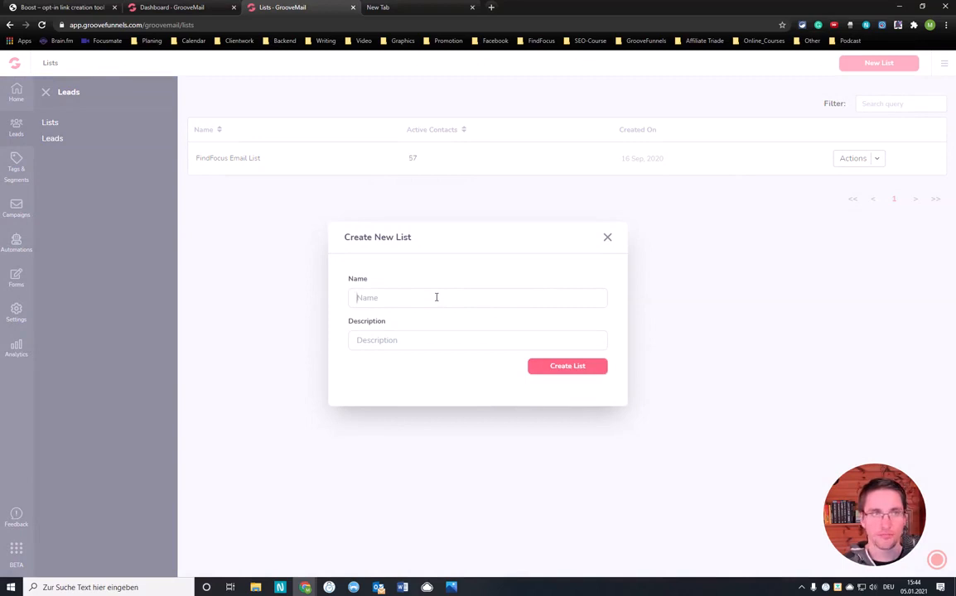
pyautogui.write('Ads')
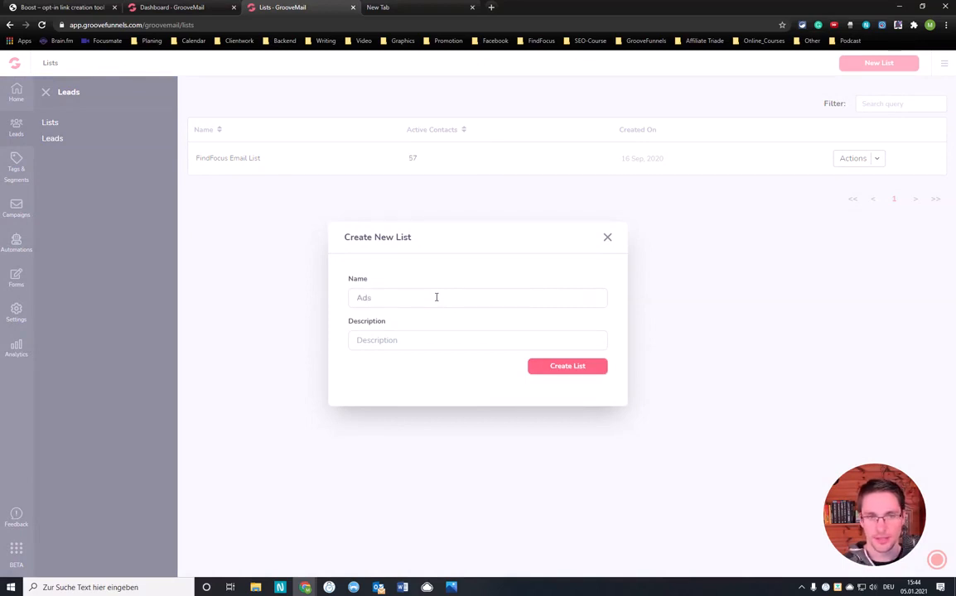
pyautogui.write('MadeFree')
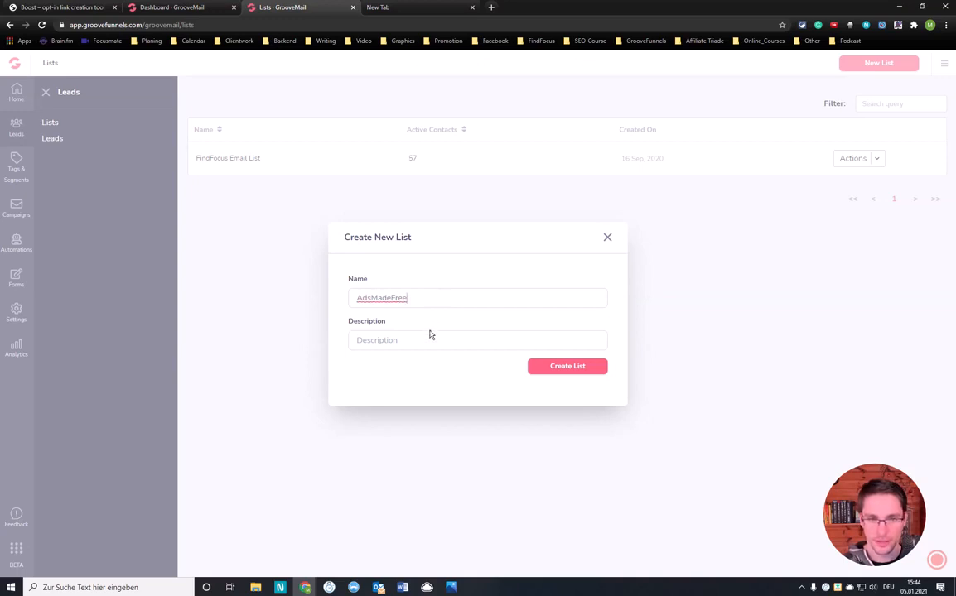
pyautogui.click(429, 335)
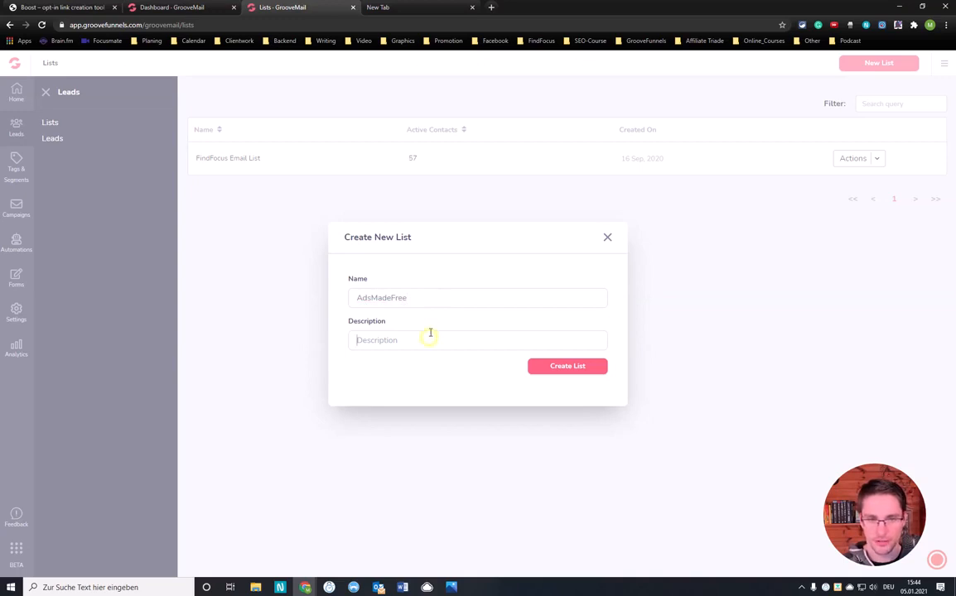
pyautogui.write('Everyone')
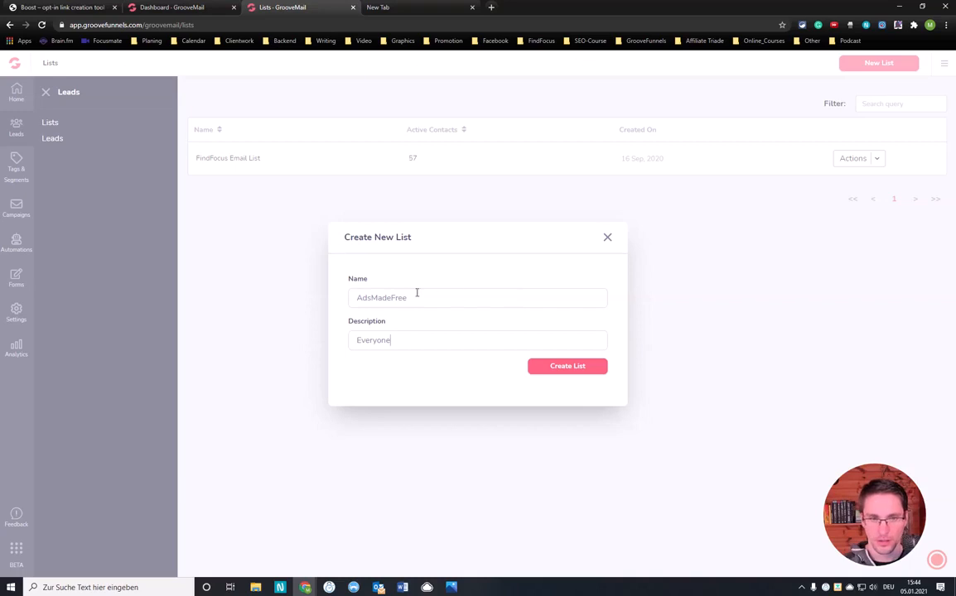
pyautogui.click(369, 297)
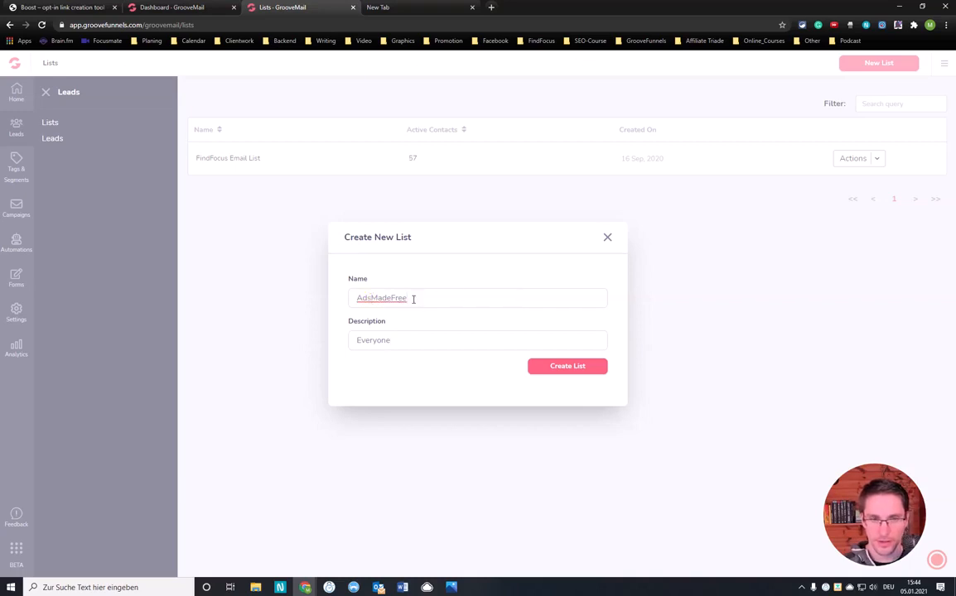
pyautogui.click(373, 299)
pyautogui.click(399, 298)
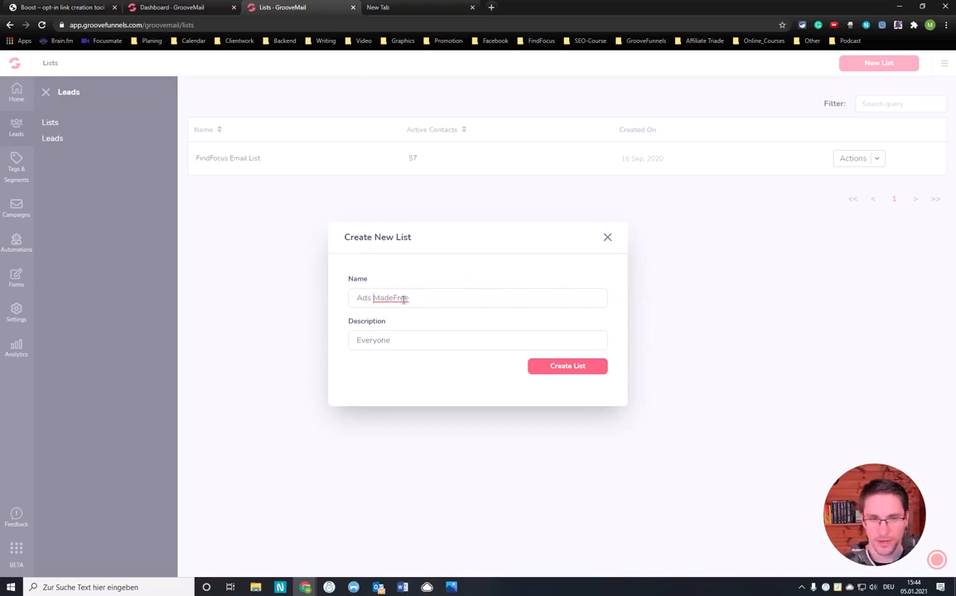
# Complete the description as "Everyone Who Joined The Free Training Course Ads Made Free" and create the list
pyautogui.click(394, 340)
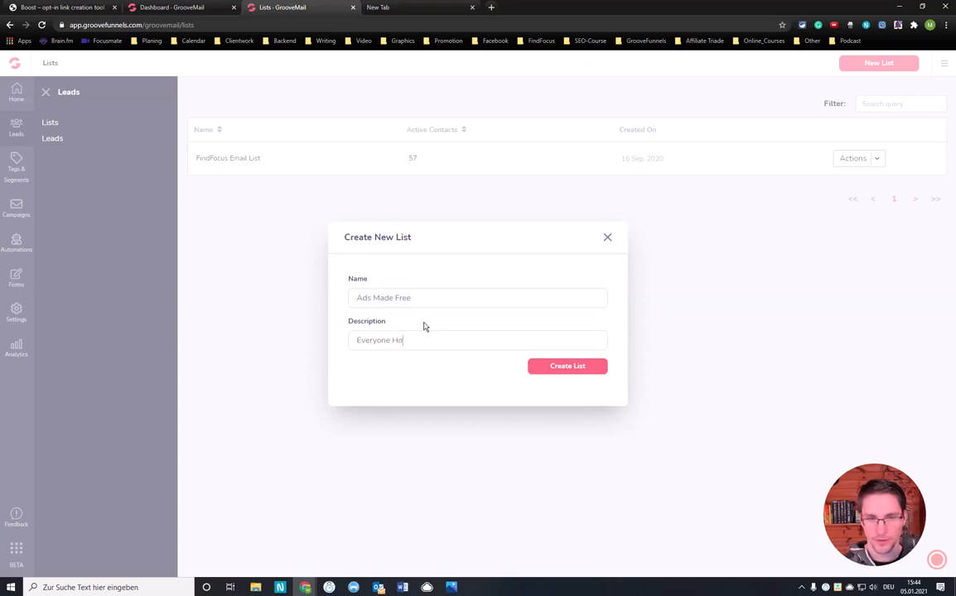
pyautogui.write('H')
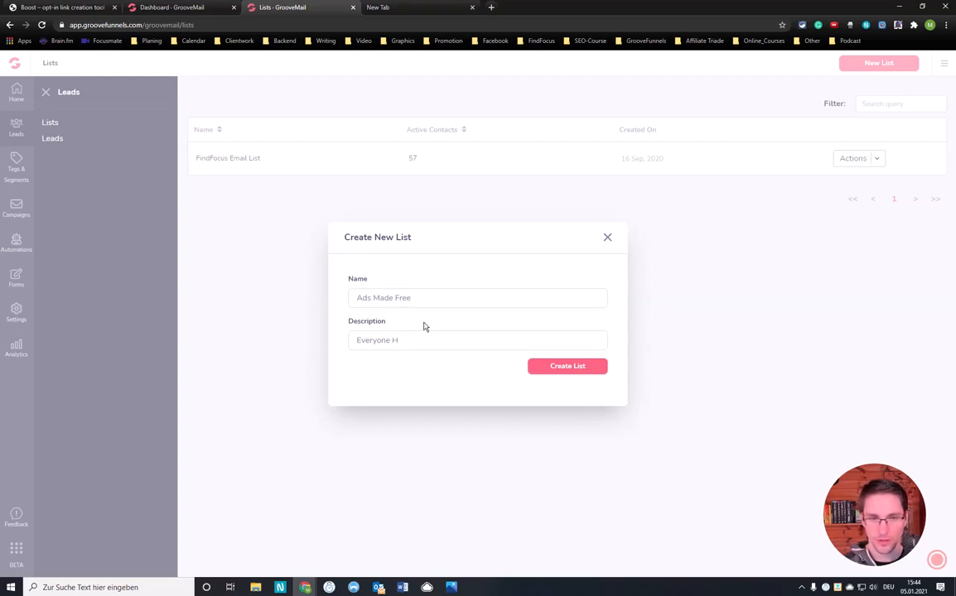
pyautogui.write('Wh')
pyautogui.press('BackSpace')
pyautogui.press('BackSpace')
pyautogui.press('BackSpace')
pyautogui.write('Who Joined The')
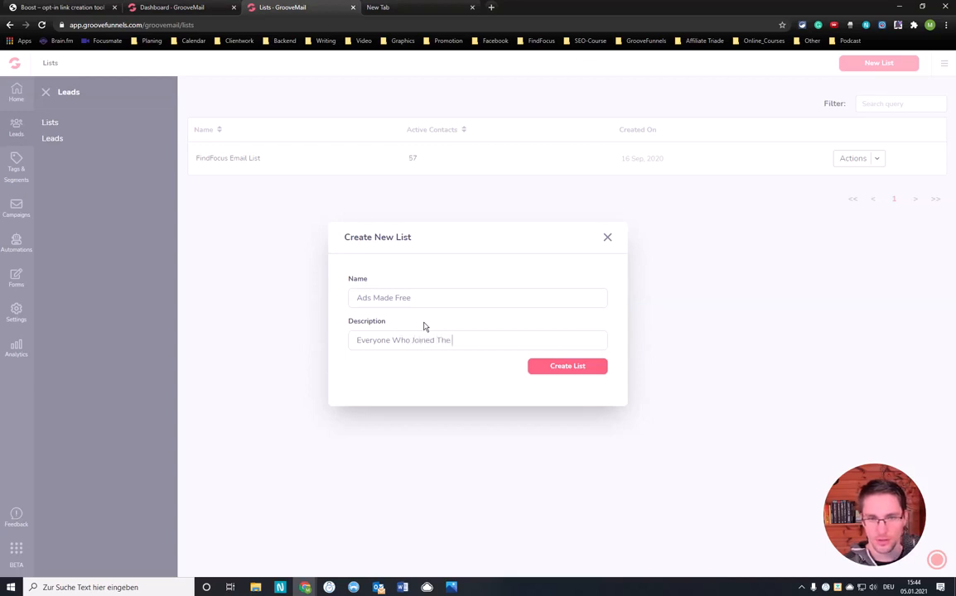
pyautogui.write(' Free Training Course Ads')
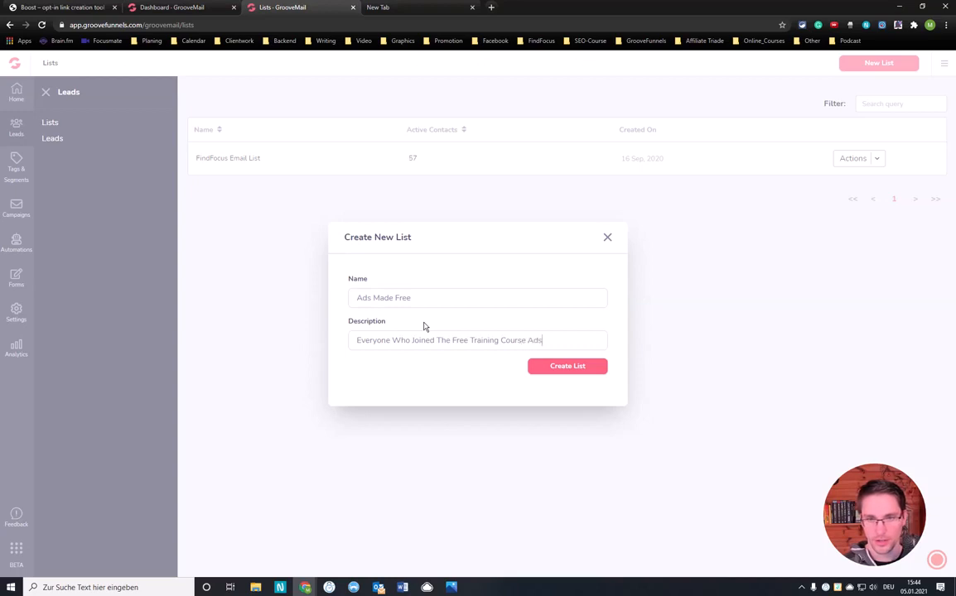
pyautogui.write(' Made Free')
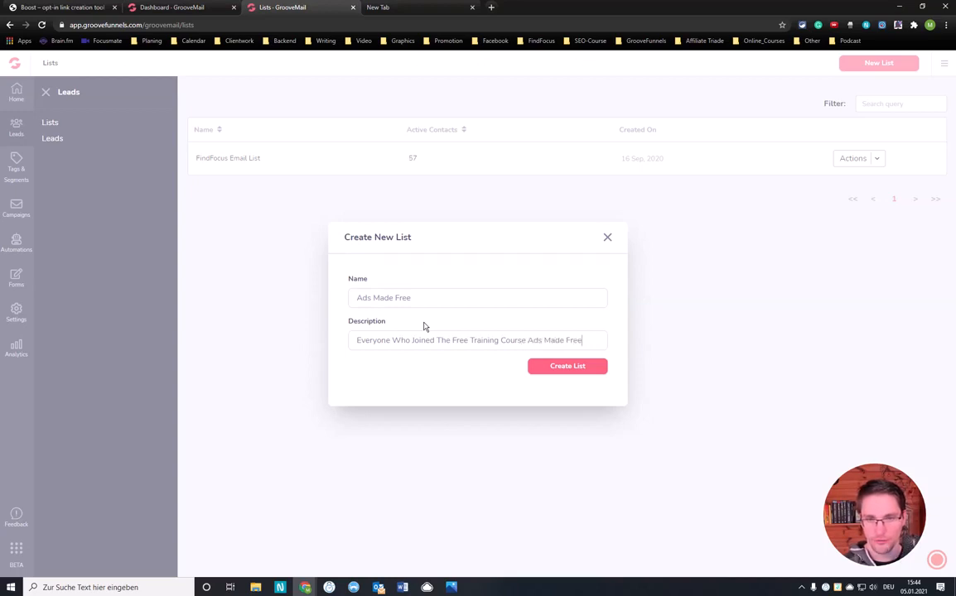
pyautogui.click(576, 371)
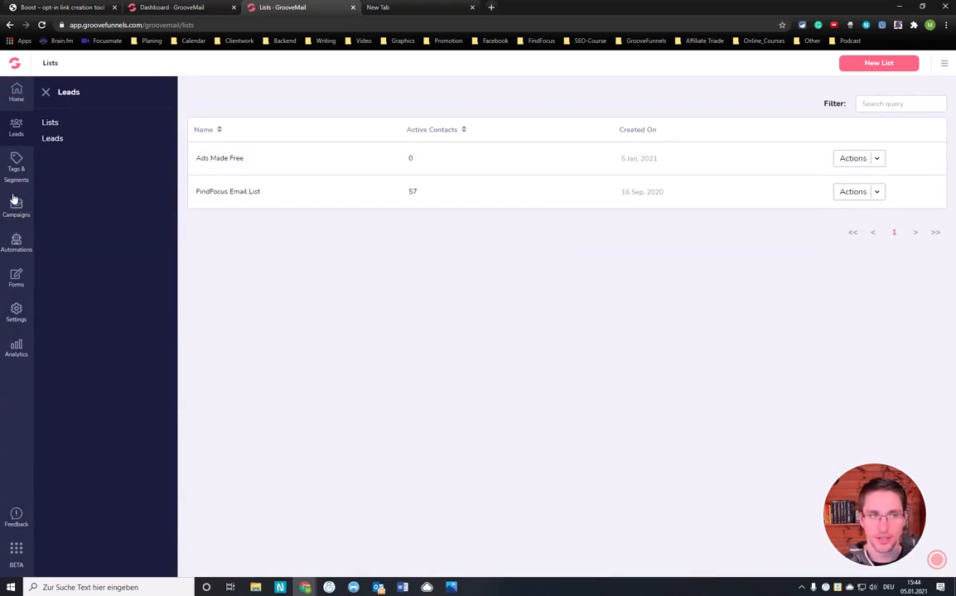
# Create a new GrooveMail form with a name beginning "Ads Made Free Main Opt-"
pyautogui.click(15, 277)
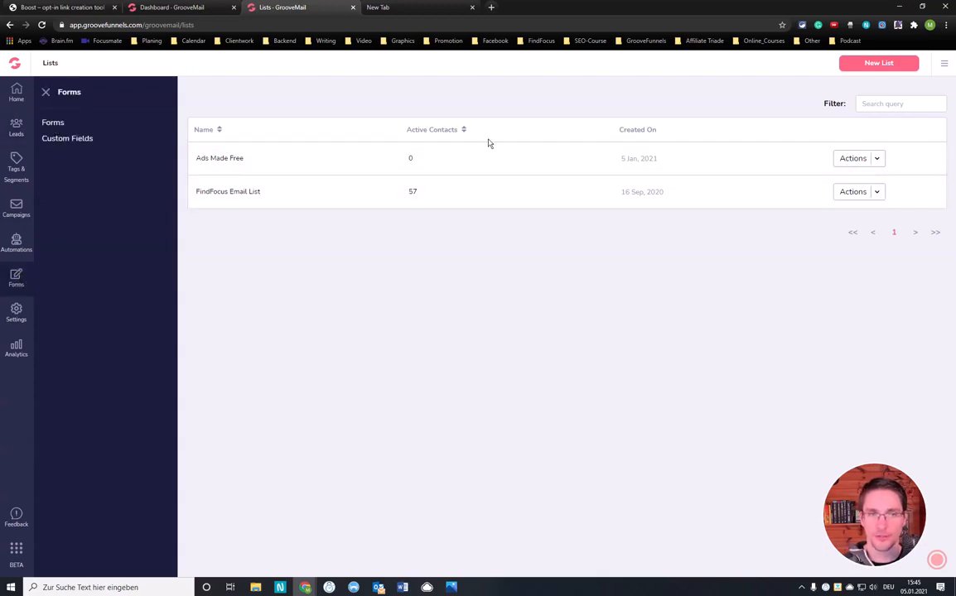
pyautogui.click(53, 124)
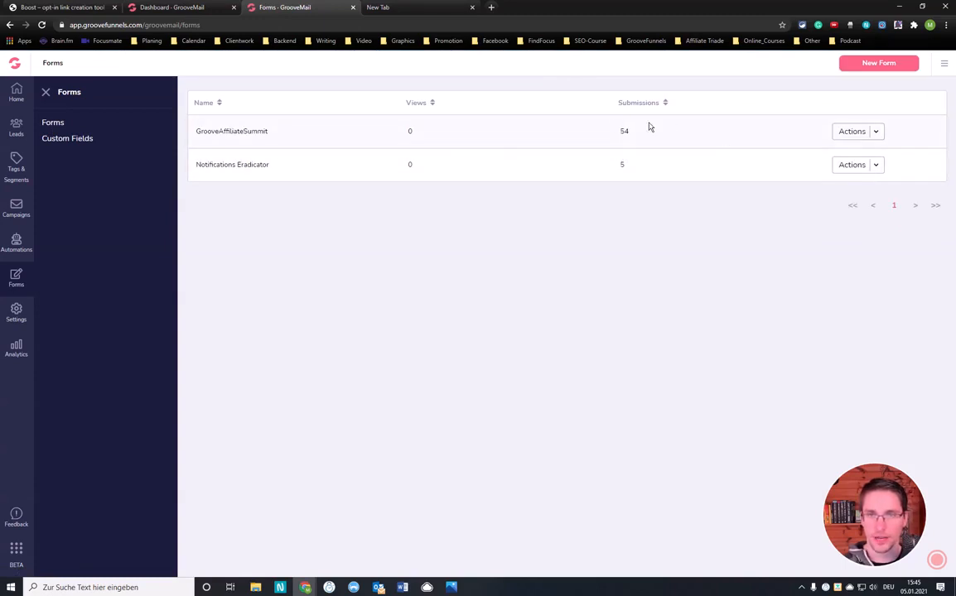
pyautogui.click(878, 67)
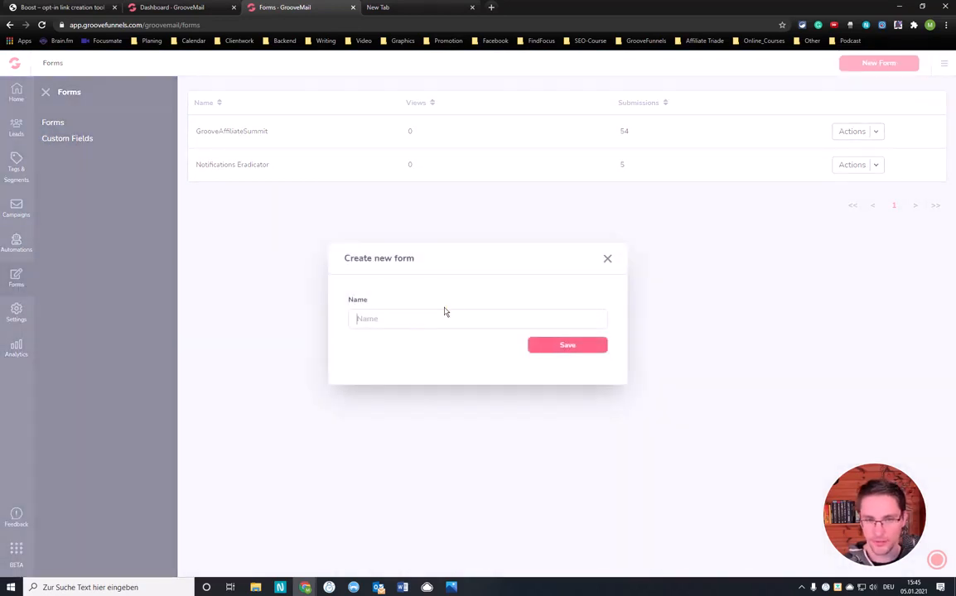
pyautogui.write('Ads Made Free Main Opt-In')
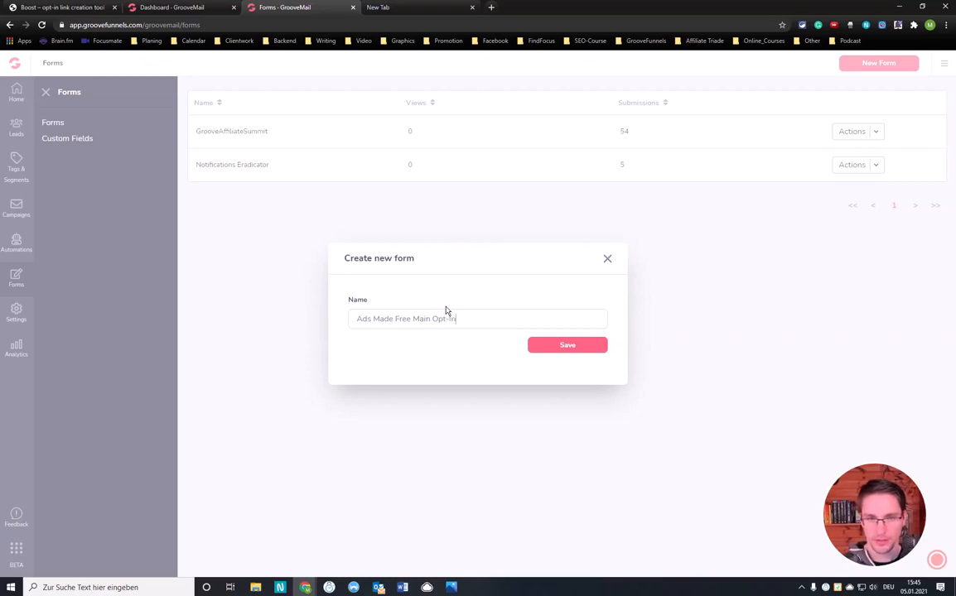
pyautogui.click(587, 350)
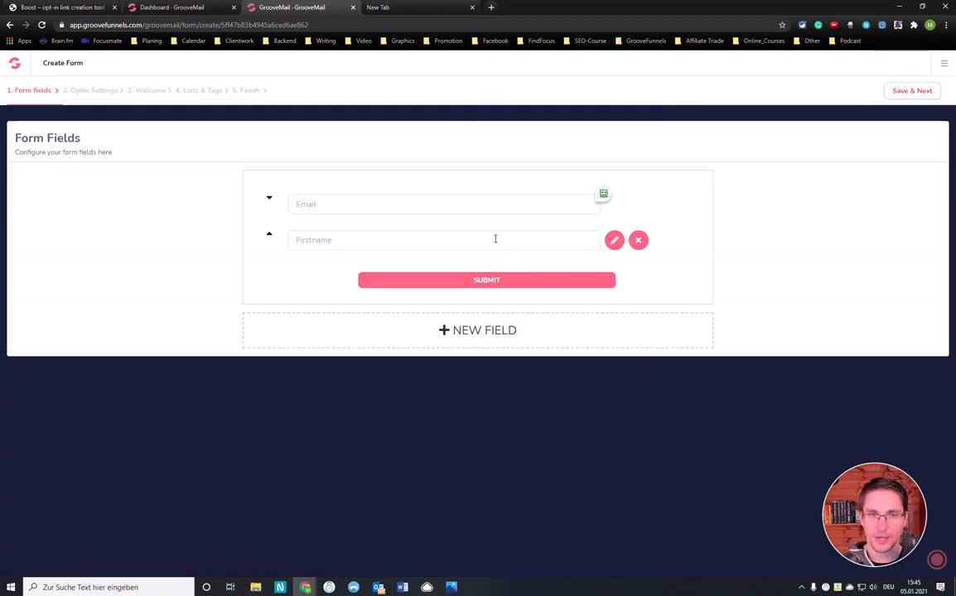
# Move the Firstname field above the Email field and save its field settings with the existing Firstname identifier
pyautogui.click(269, 238)
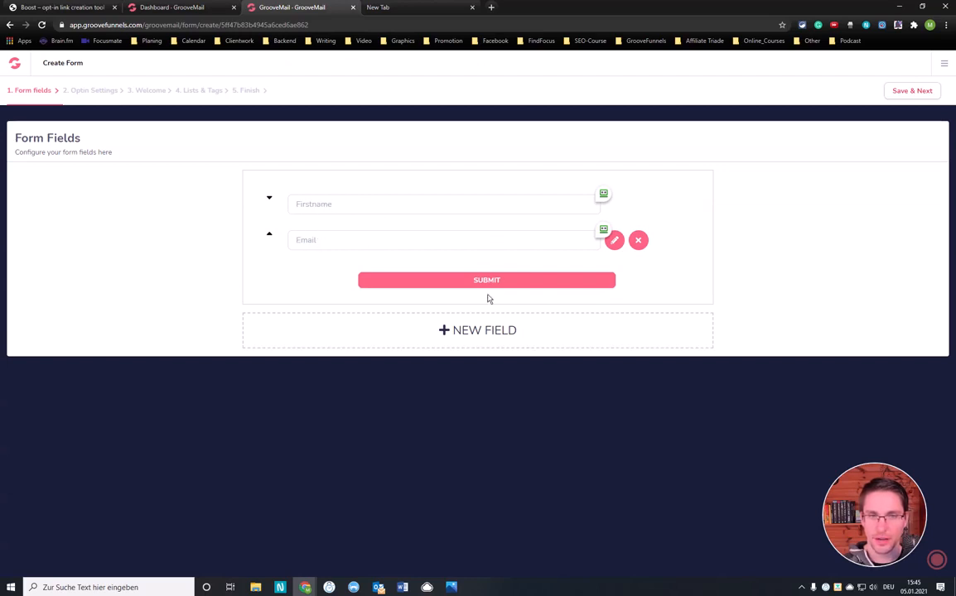
pyautogui.click(613, 241)
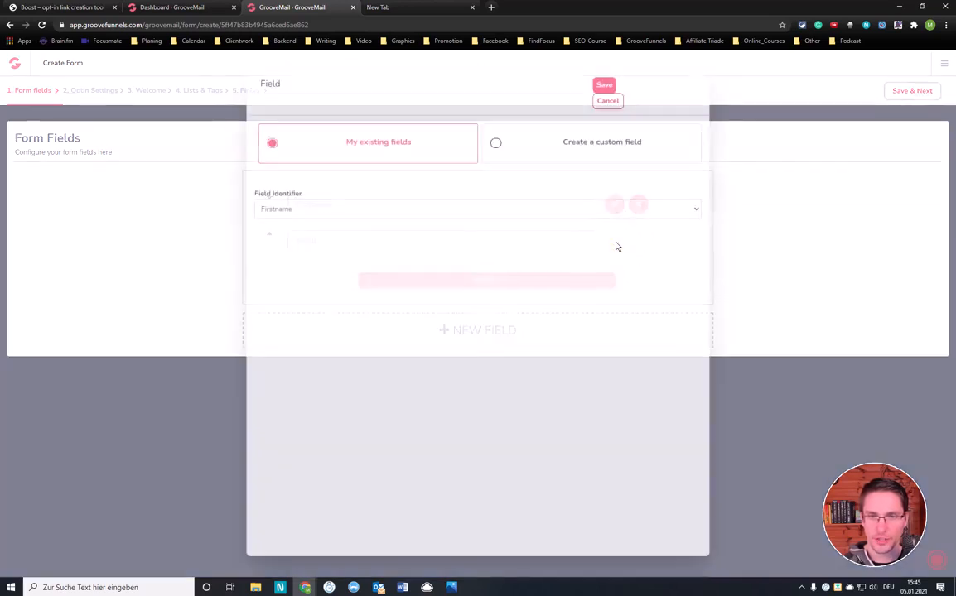
pyautogui.click(381, 208)
pyautogui.click(381, 209)
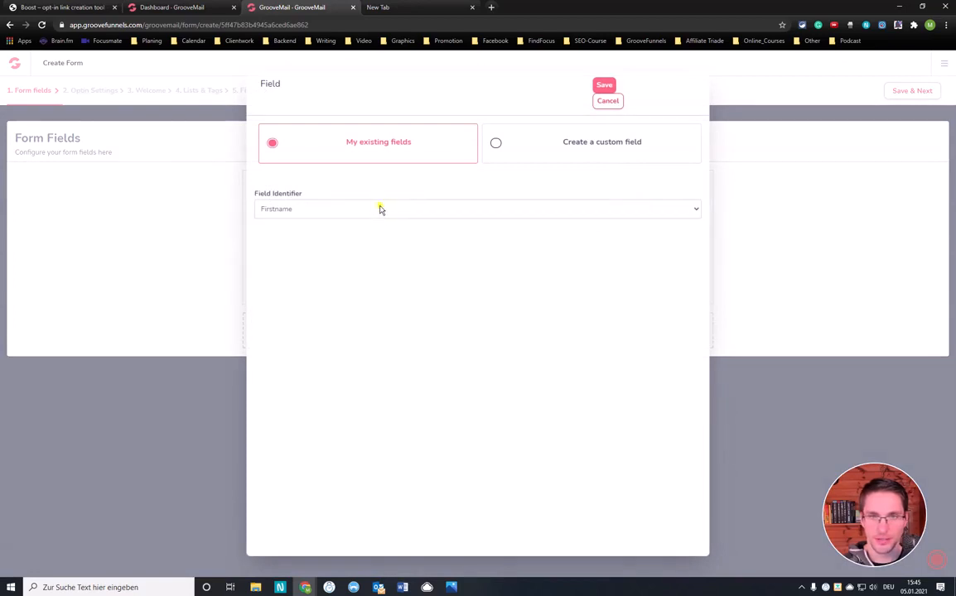
pyautogui.click(604, 85)
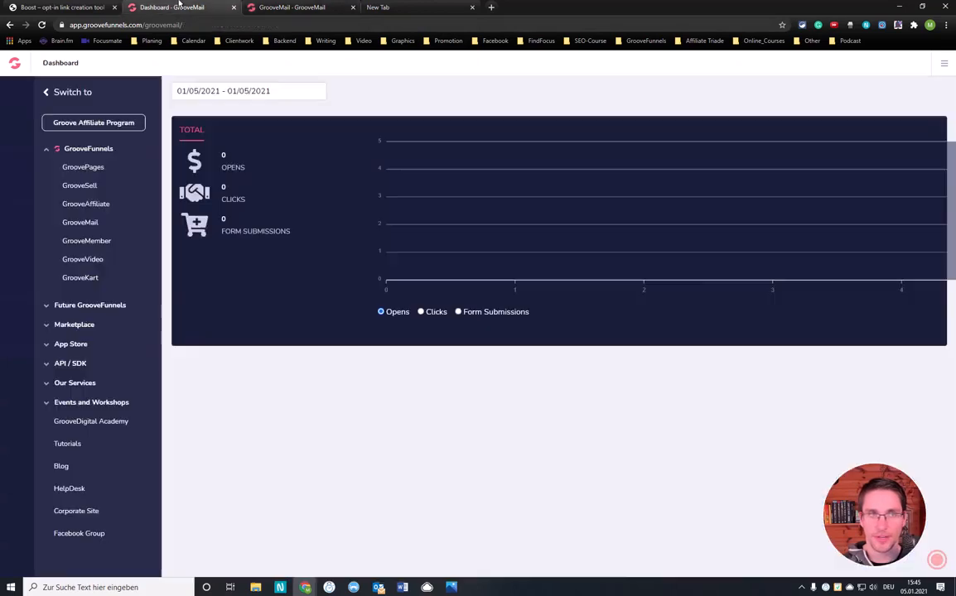
# Open GroovePages in a separate browser tab and load the GrooveAffiliateSummit site in its editor
pyautogui.click(166, 8)
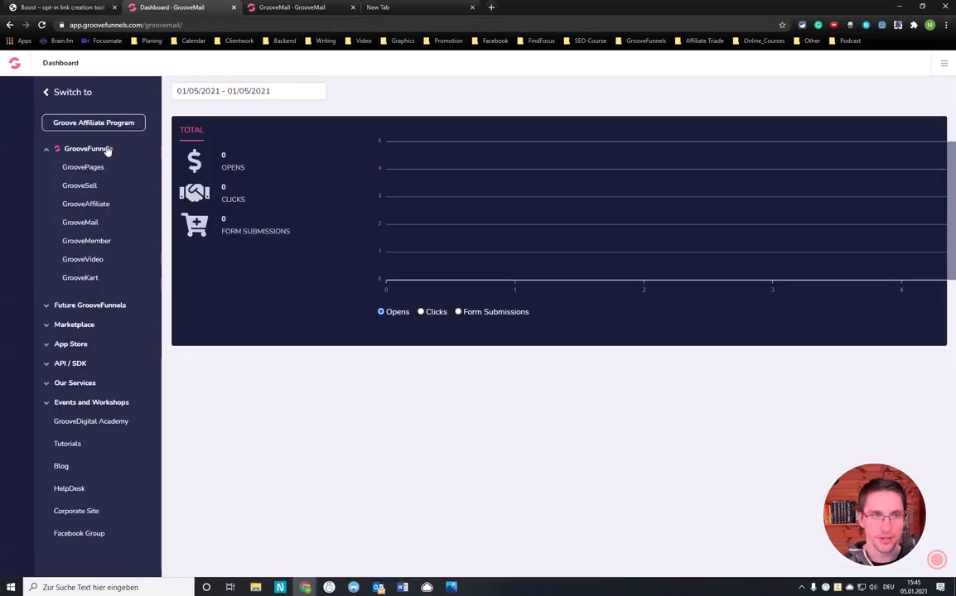
pyautogui.rightClick(85, 166)
pyautogui.click(117, 176)
pyautogui.click(387, 8)
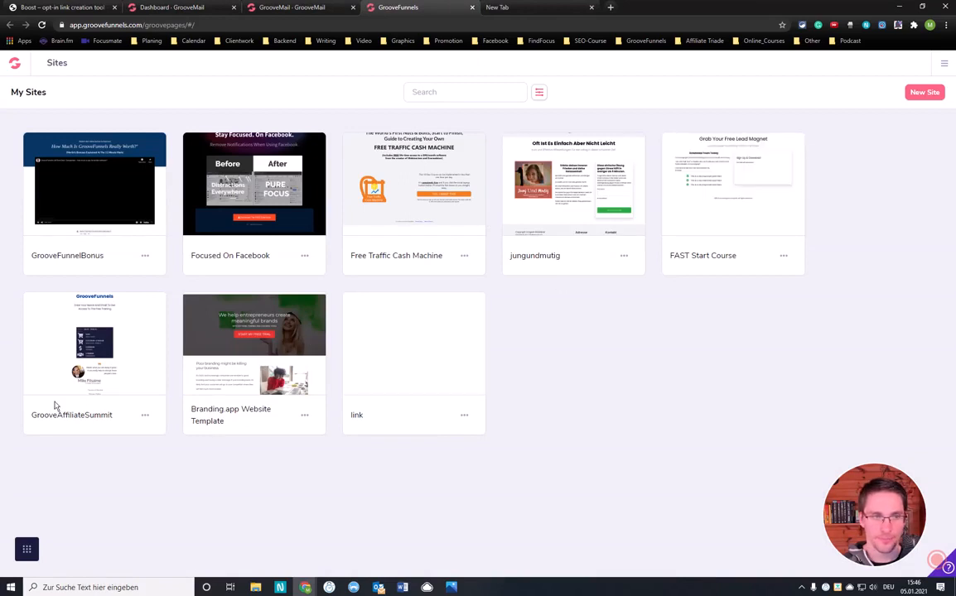
pyautogui.click(96, 344)
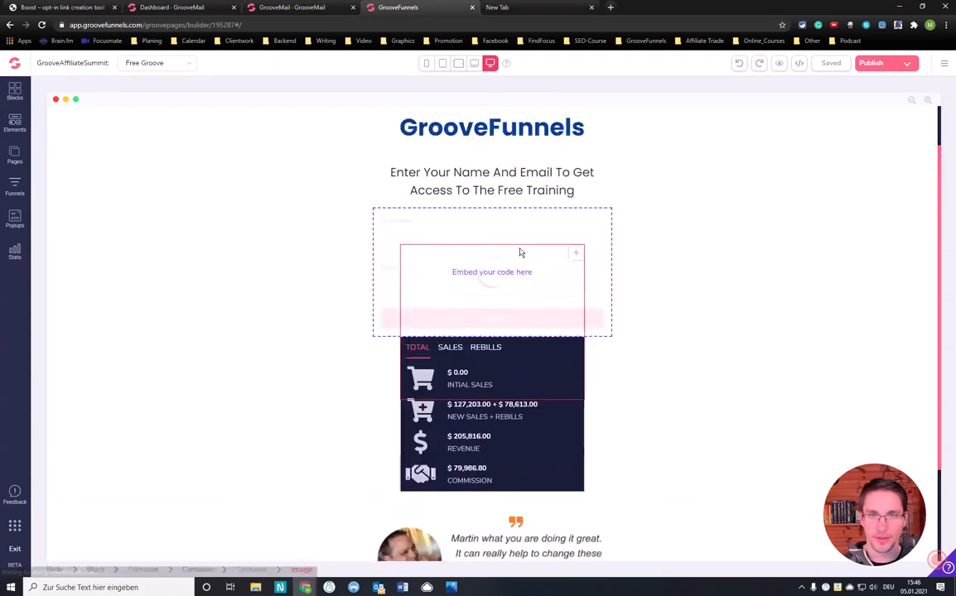
# Preview the GrooveAffiliateSummit page, examine its embedded opt-in form, and return to the GrooveMail form setup
pyautogui.click(779, 65)
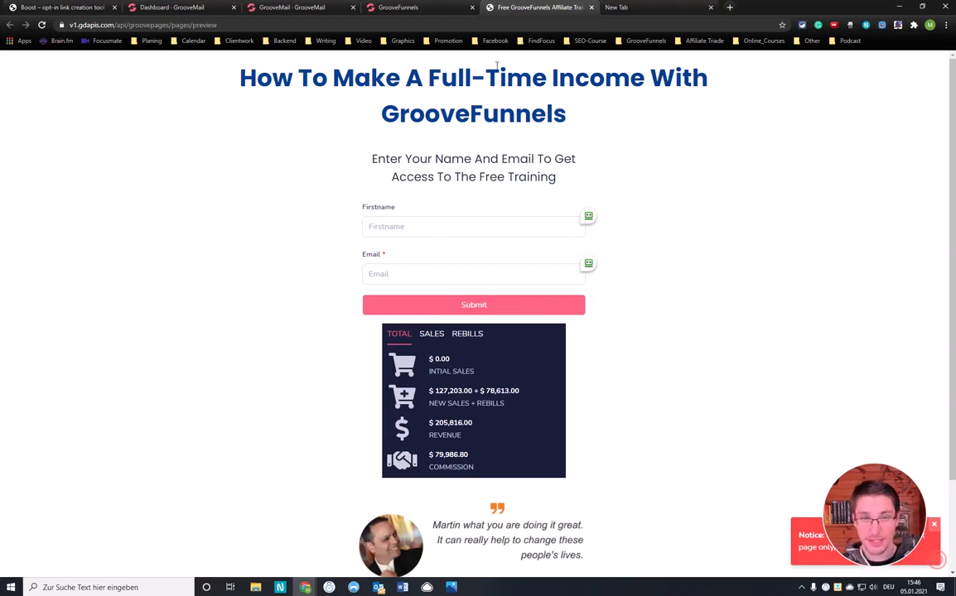
pyautogui.scroll(-2, 428, 193)
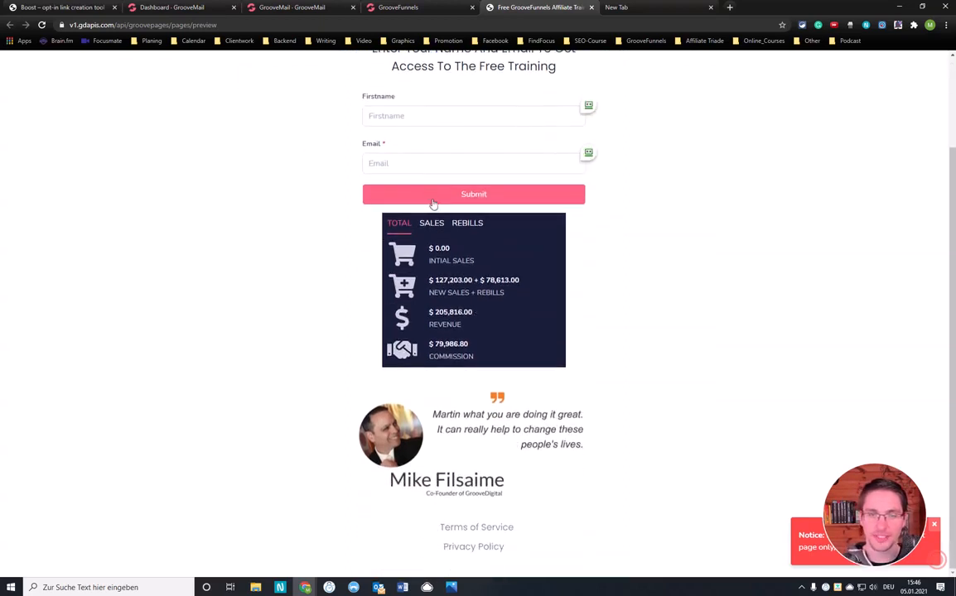
pyautogui.scroll(2, 430, 195)
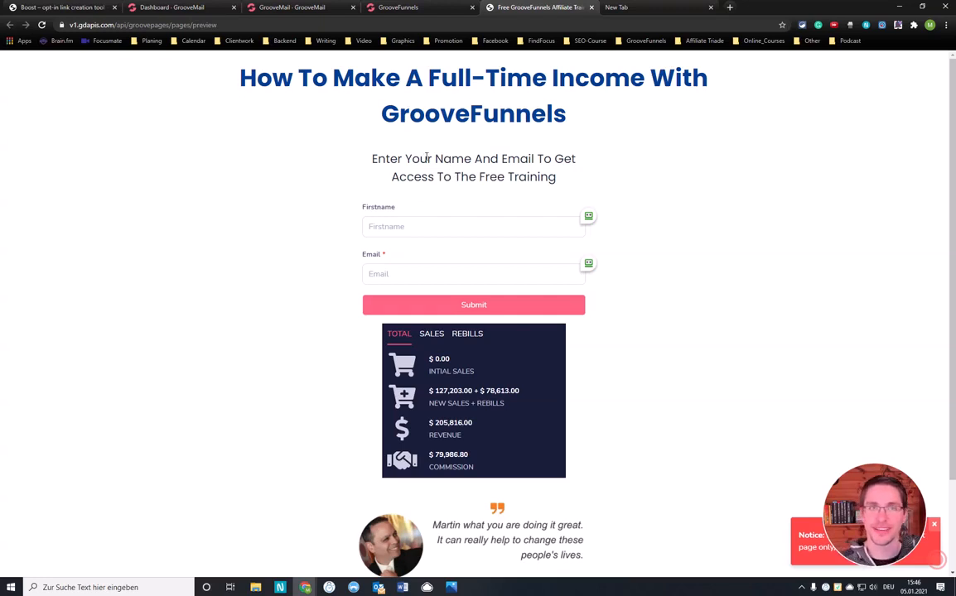
pyautogui.click(390, 7)
pyautogui.click(304, 7)
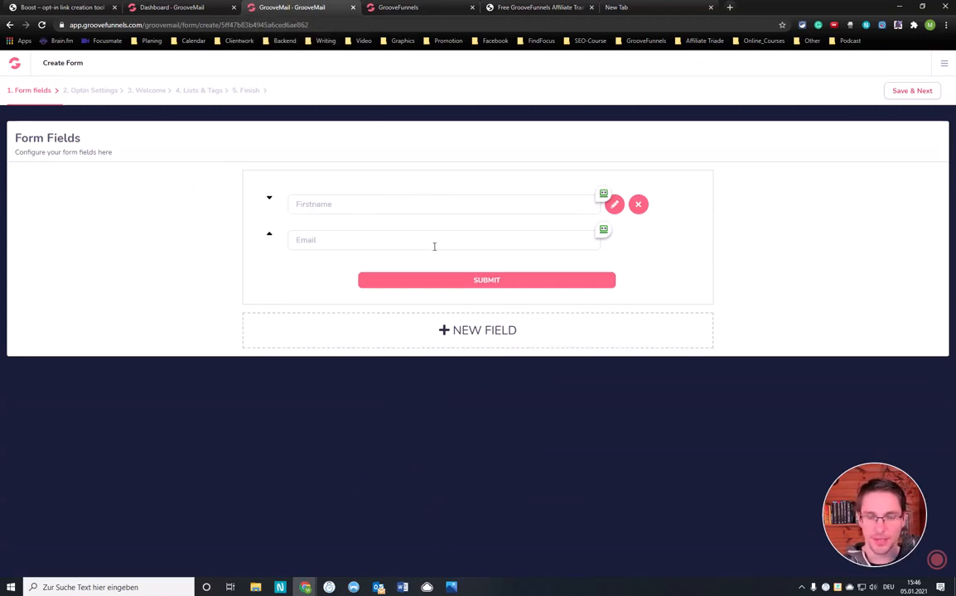
# Save the form fields and clear the default success page URL in the opt-in settings
pyautogui.click(909, 91)
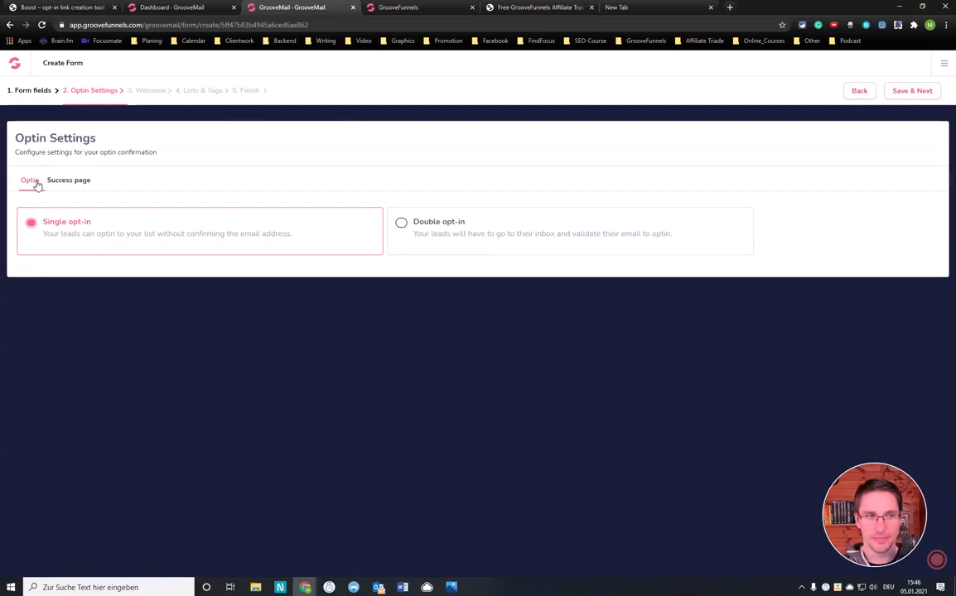
pyautogui.click(66, 187)
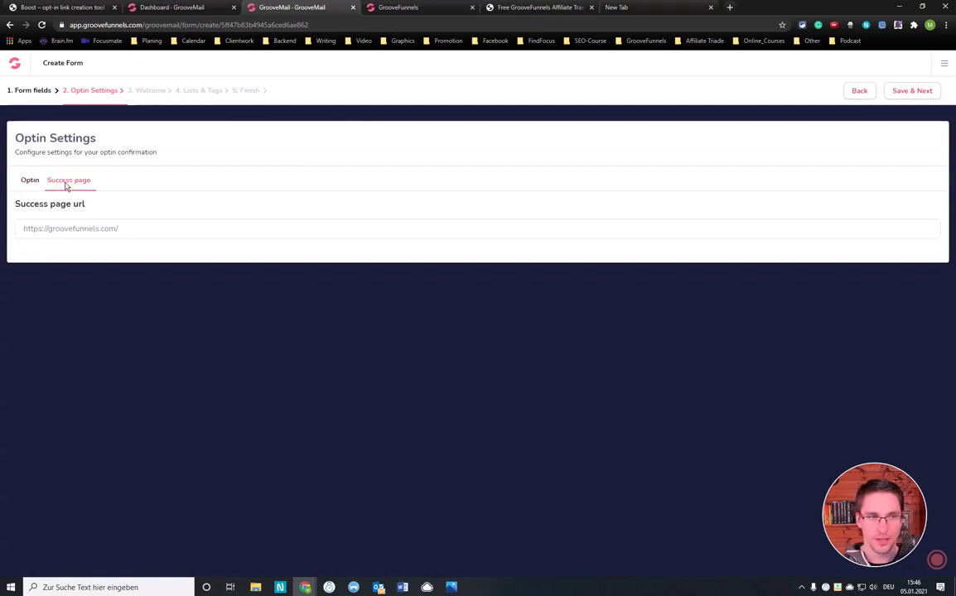
pyautogui.click(142, 231)
pyautogui.moveTo(142, 229); pyautogui.dragTo(46, 229)
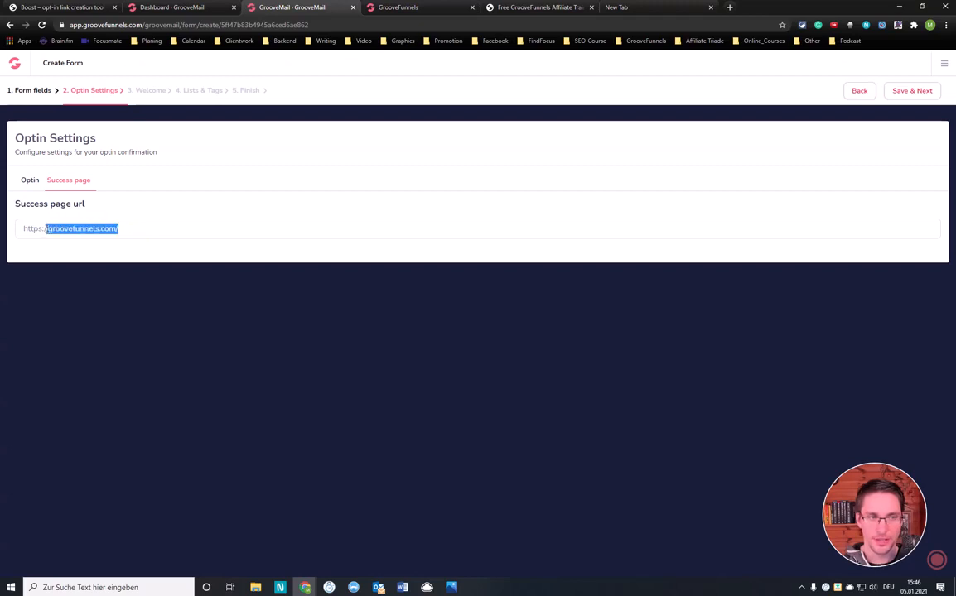
pyautogui.write('goo')
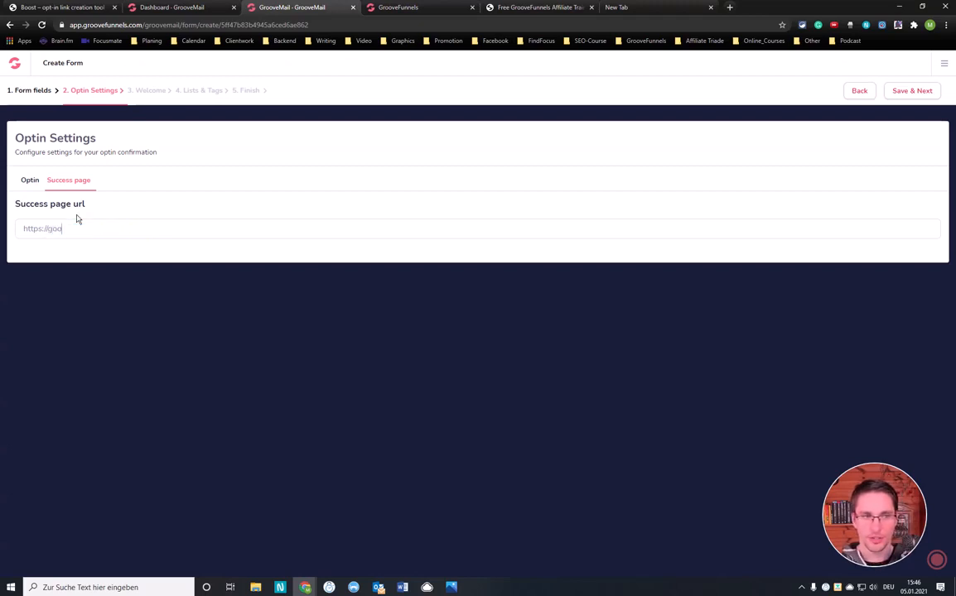
pyautogui.write('g')
pyautogui.press('BackSpace')
pyautogui.press('BackSpace')
pyautogui.press('BackSpace')
pyautogui.press('BackSpace')
pyautogui.press('BackSpace')
pyautogui.press('BackSpace')
pyautogui.press('BackSpace')
pyautogui.press('BackSpace')
pyautogui.press('BackSpace')
pyautogui.press('BackSpace')
pyautogui.press('BackSpace')
pyautogui.press('BackSpace')
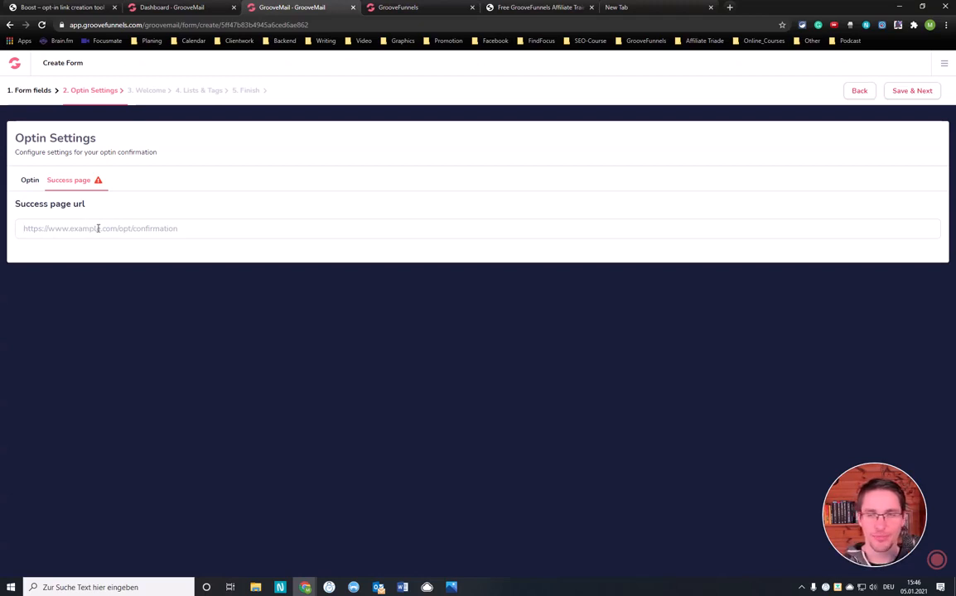
pyautogui.write('https://')
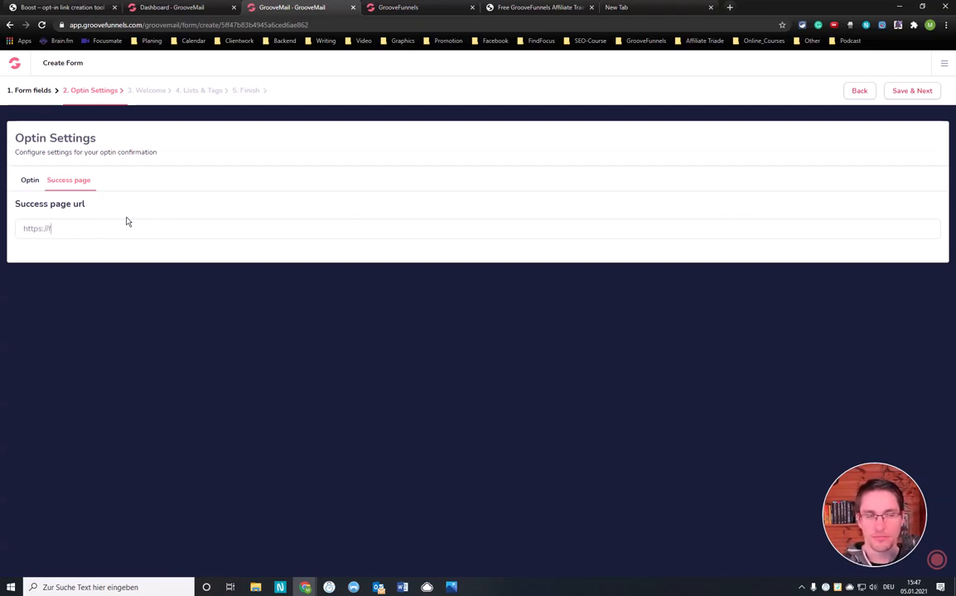
pyautogui.write('find')
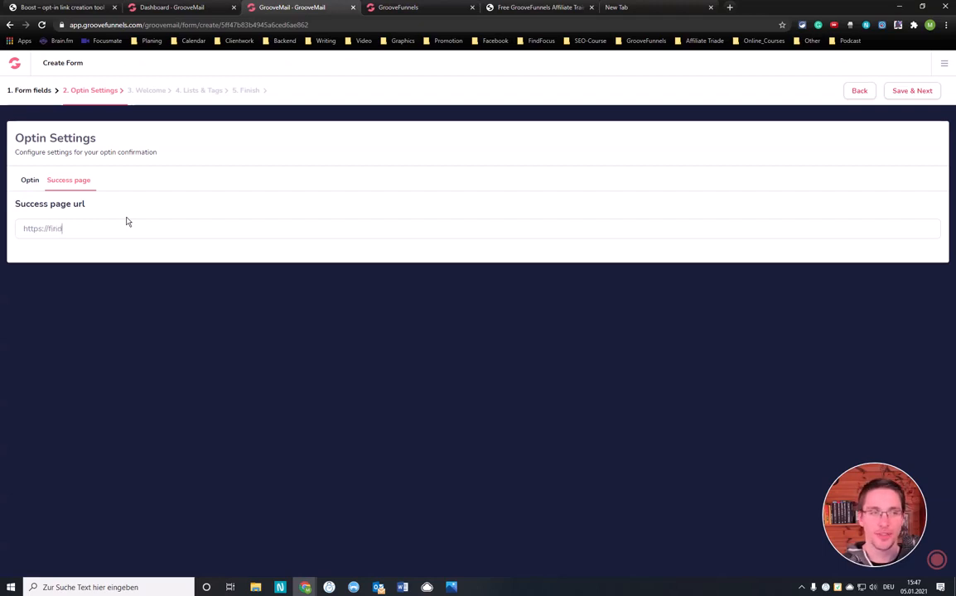
pyautogui.write('focu')
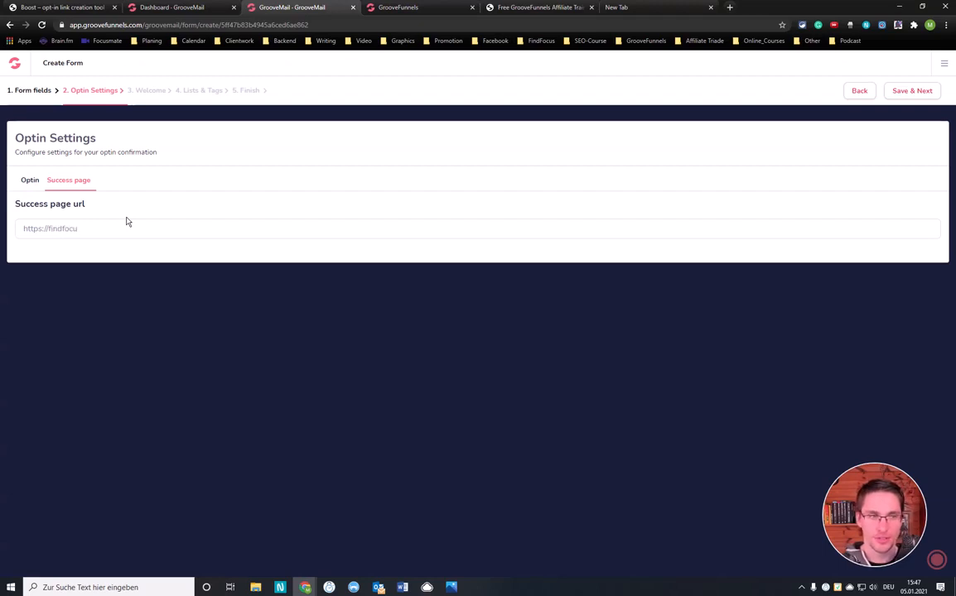
pyautogui.write('s.net')
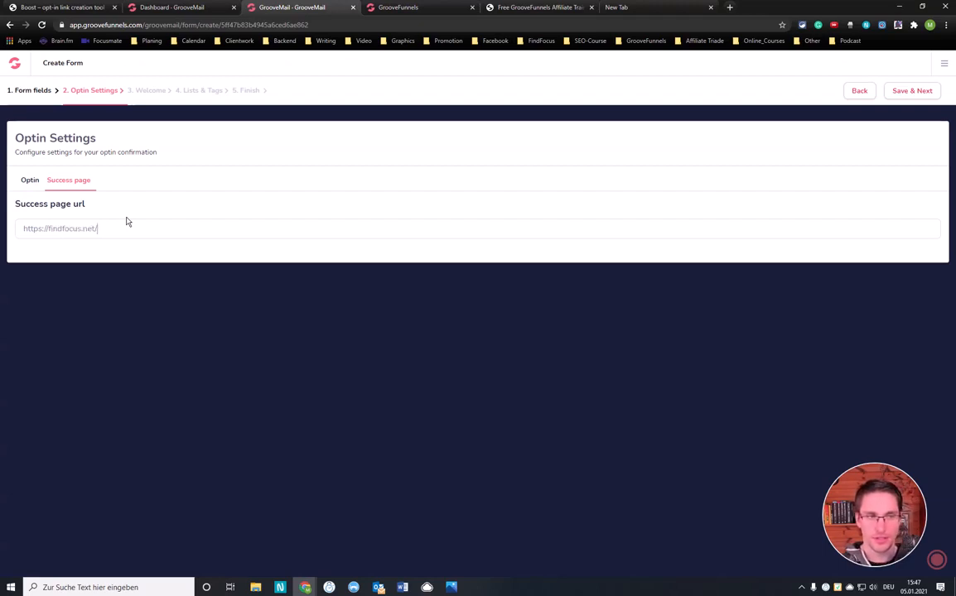
pyautogui.write('/recommend')
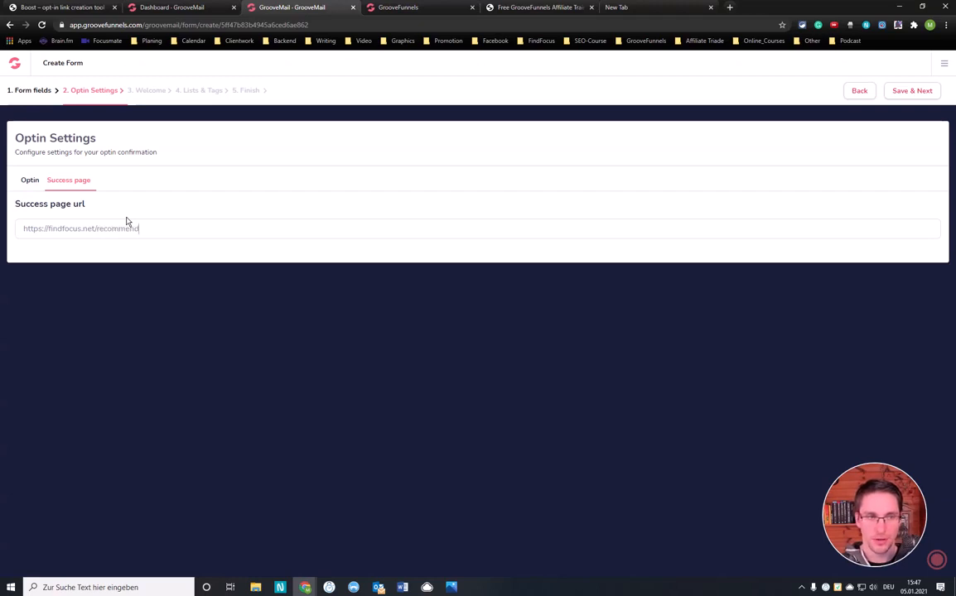
pyautogui.write('s/GrooveFunnels')
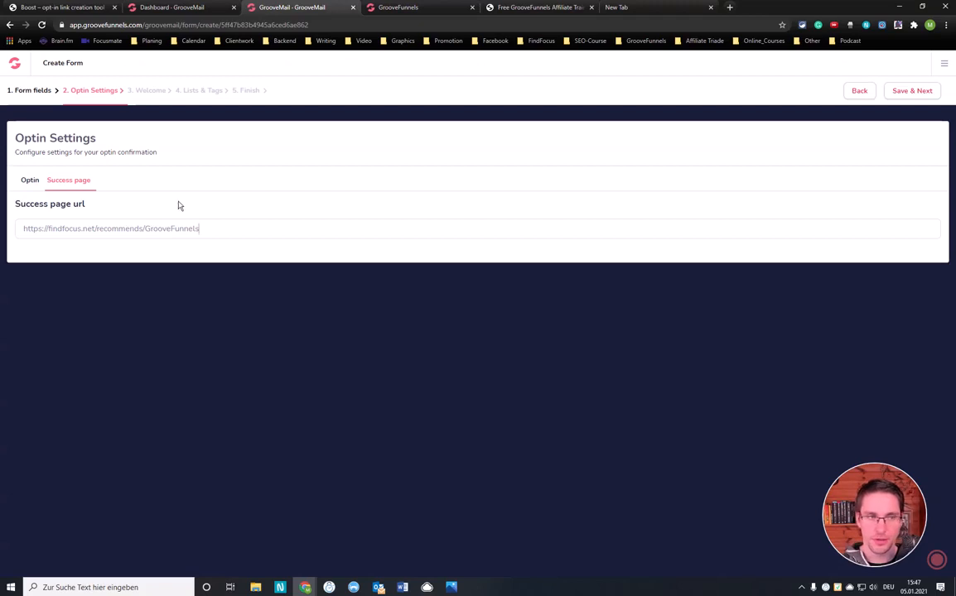
pyautogui.click(912, 91)
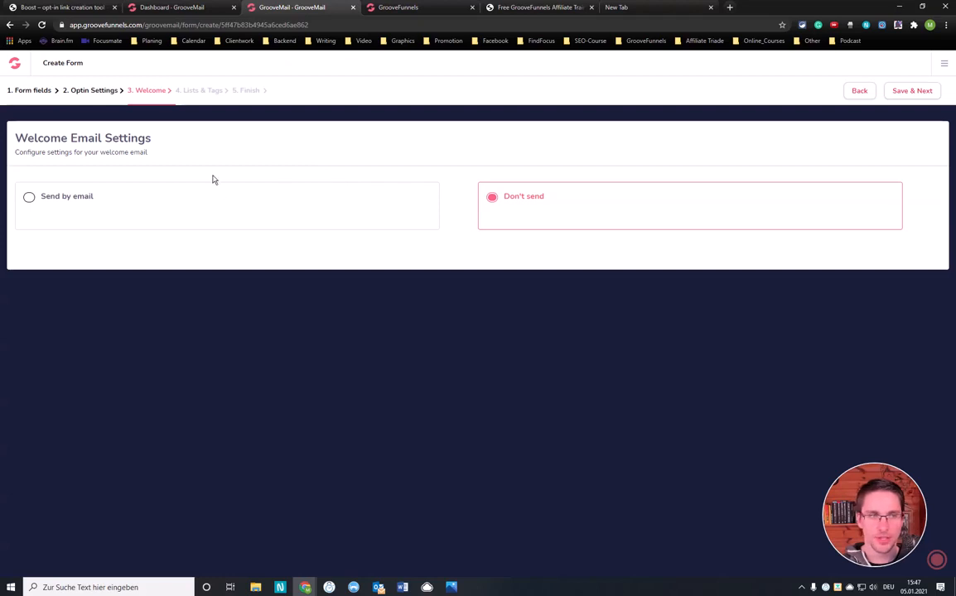
# Set the welcome message to Send by email and check which senders are available
pyautogui.click(29, 198)
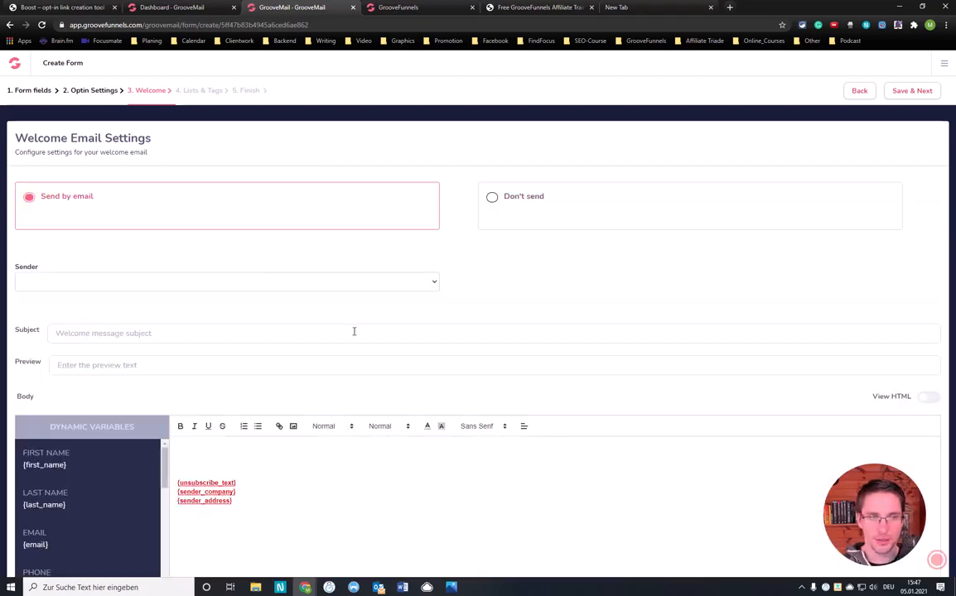
pyautogui.scroll(-2, 354, 331)
pyautogui.click(194, 195)
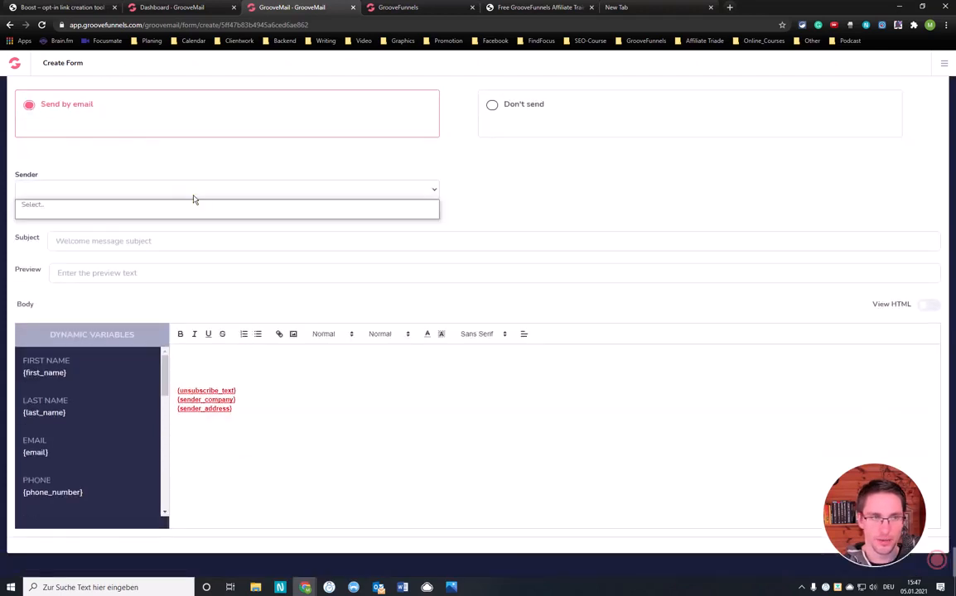
pyautogui.click(489, 197)
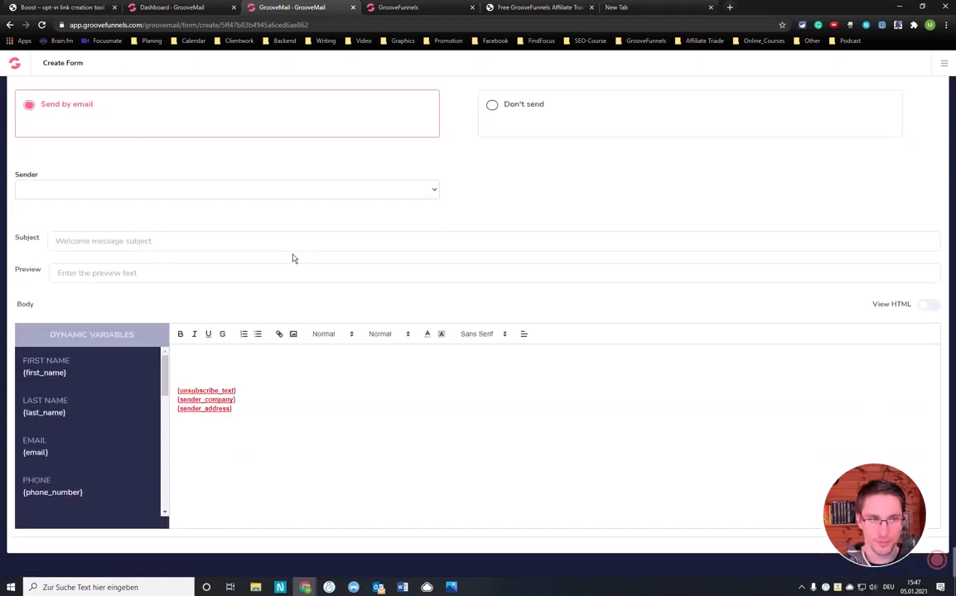
pyautogui.click(192, 238)
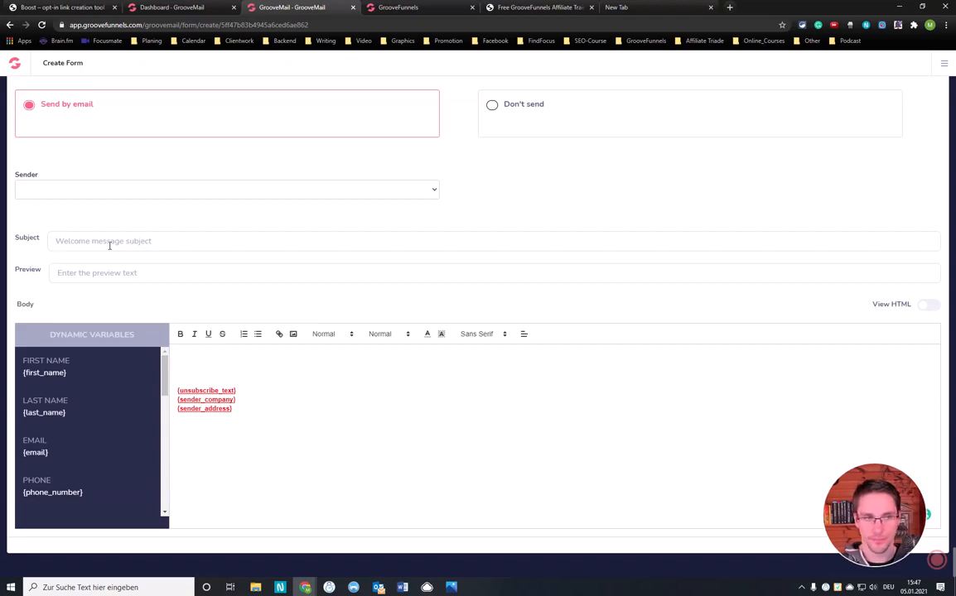
pyautogui.write('Fre')
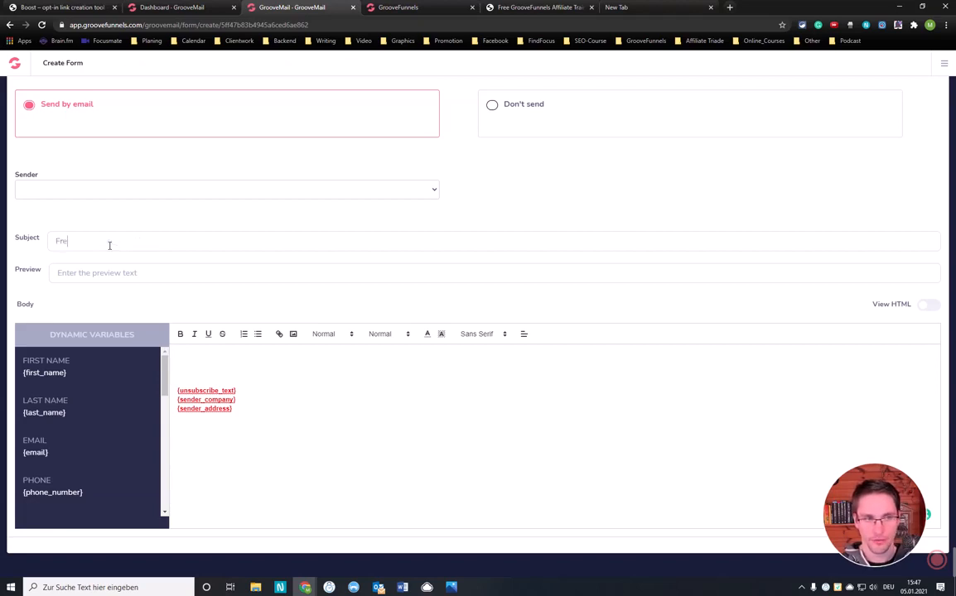
pyautogui.write('e Facebook Ads Course')
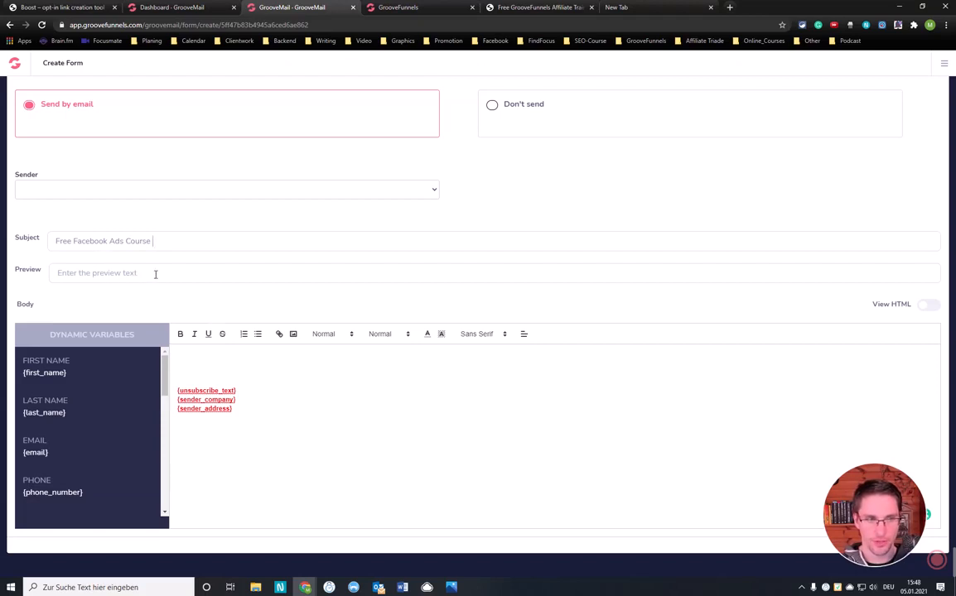
pyautogui.click(57, 241)
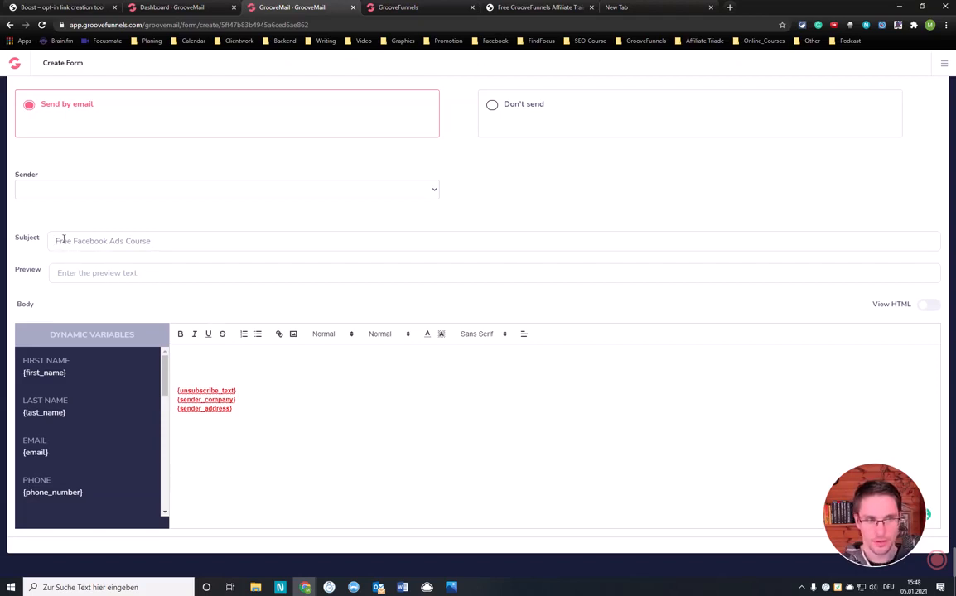
pyautogui.write('Your')
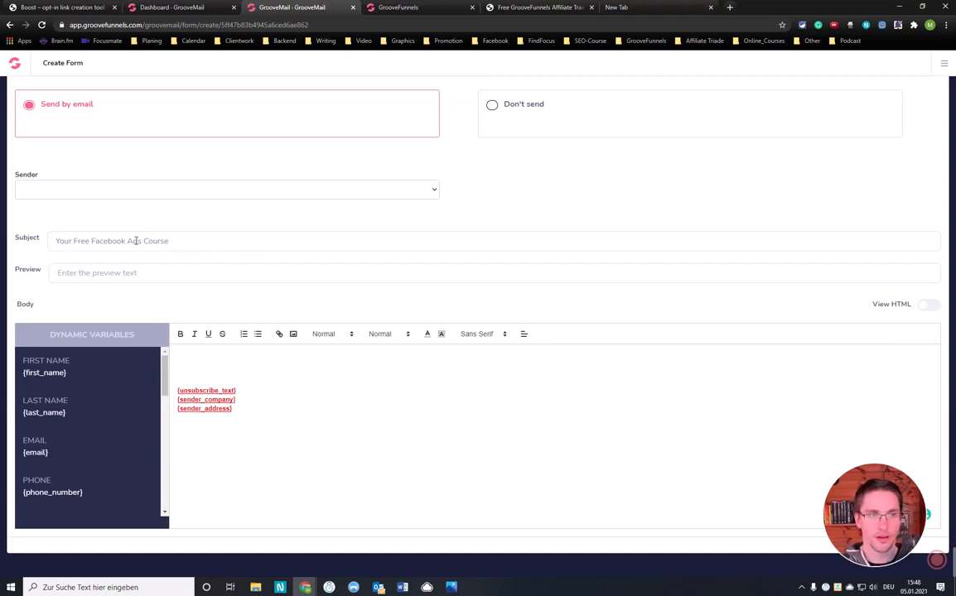
pyautogui.moveTo(91, 240); pyautogui.dragTo(184, 241)
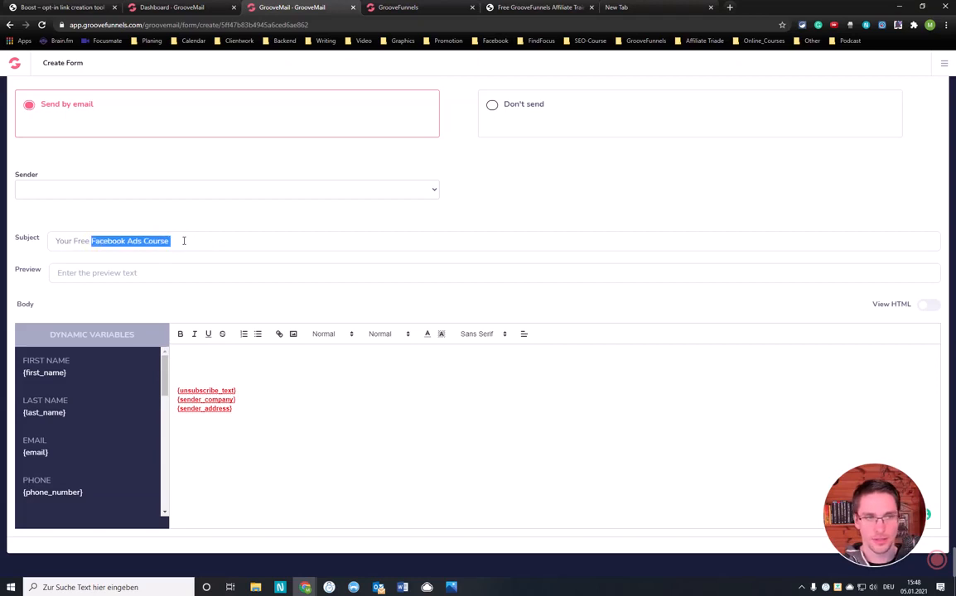
pyautogui.press('BackSpace')
pyautogui.press('BackSpace')
pyautogui.press('BackSpace')
pyautogui.press('BackSpace')
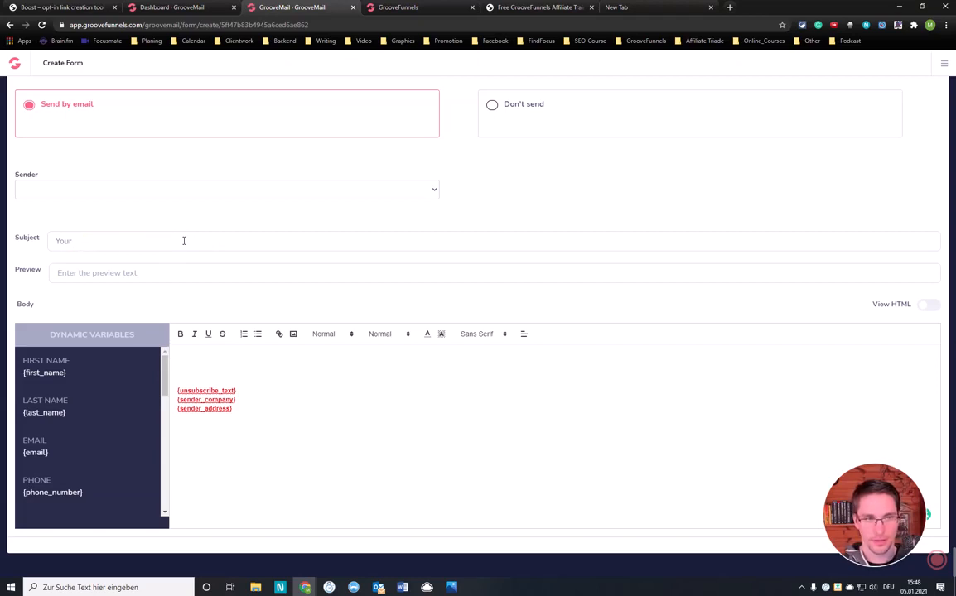
pyautogui.press('BackSpace')
pyautogui.press('BackSpace')
pyautogui.press('BackSpace')
pyautogui.press('BackSpace')
# Set the welcome email's subject to "Access The Ads Made Free"
pyautogui.write('Access')
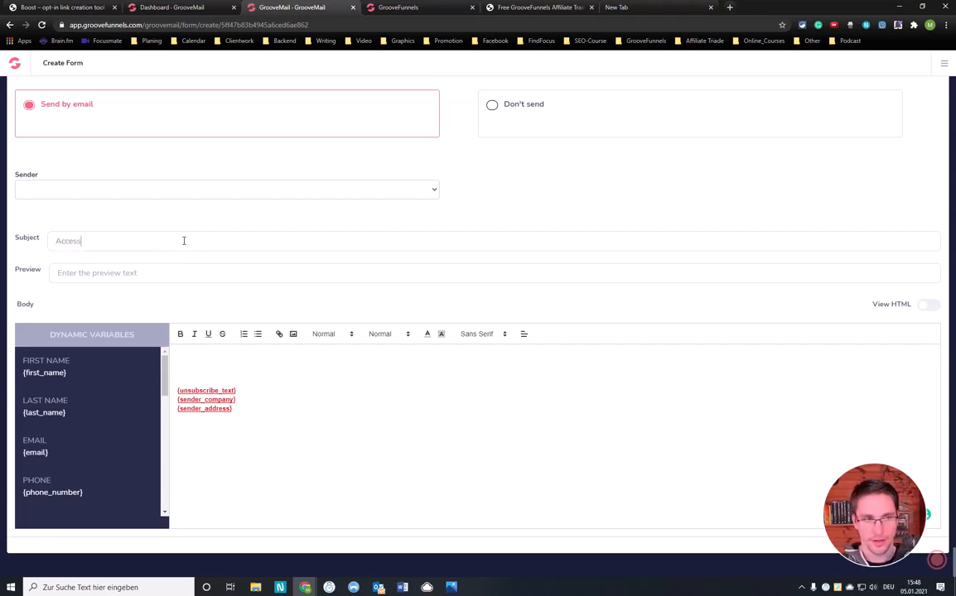
pyautogui.write(' The Free')
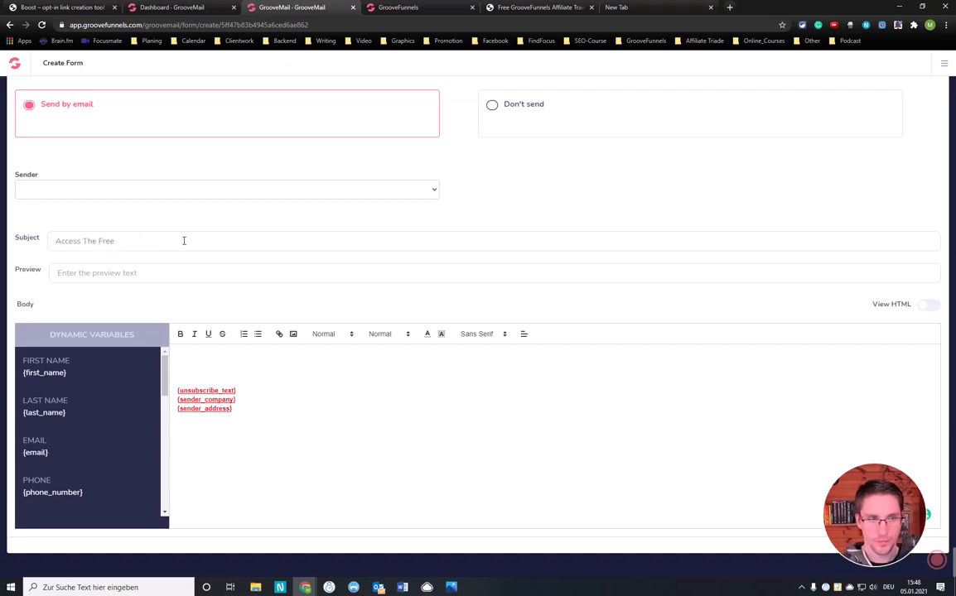
pyautogui.press('BackSpace')
pyautogui.press('BackSpace')
pyautogui.press('BackSpace')
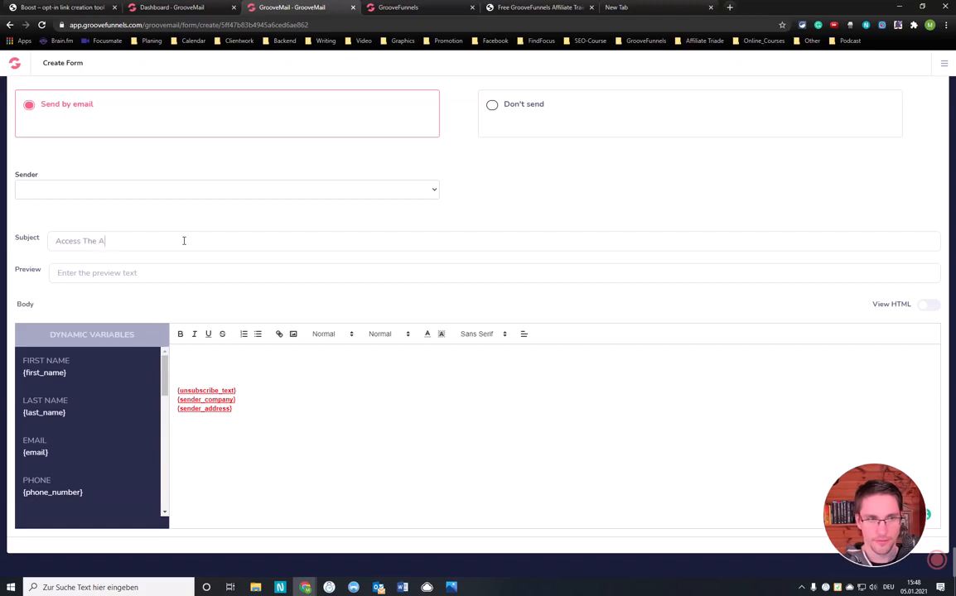
pyautogui.write('ds')
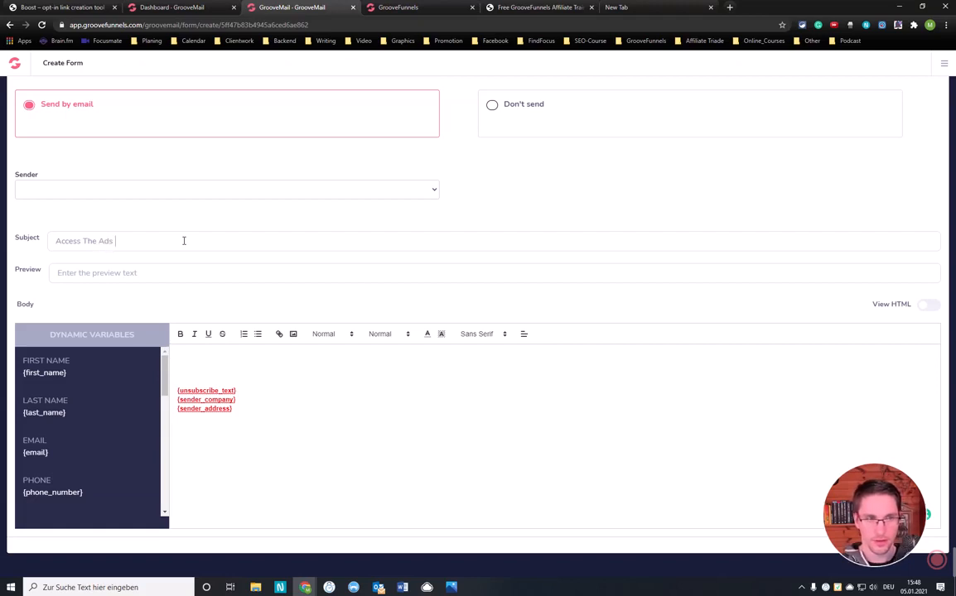
pyautogui.write(' Made Free')
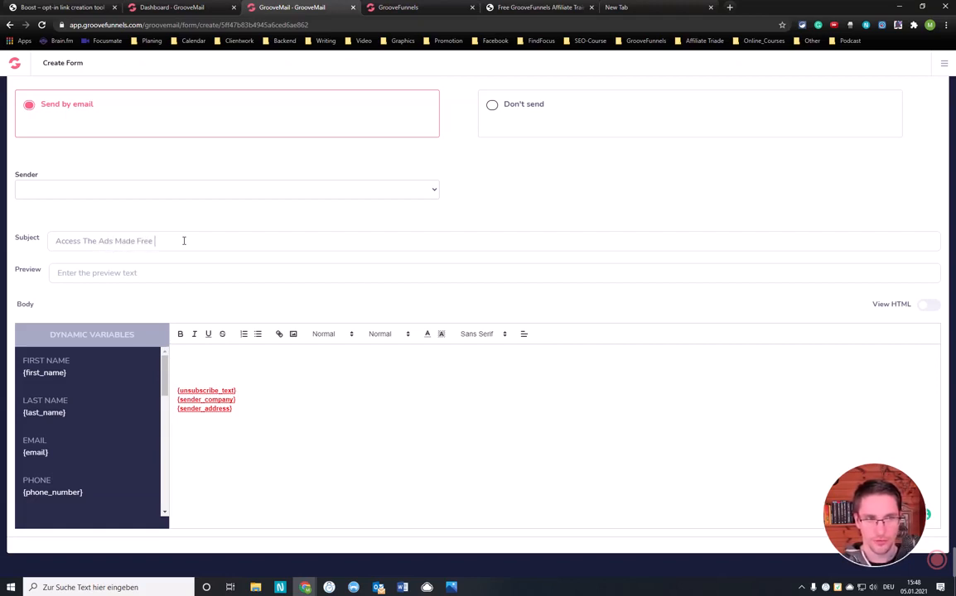
# Replace "The" with "Your" in the subject and append "Course" so it reads "Access Your Ads Made Free Course"
pyautogui.click(84, 242)
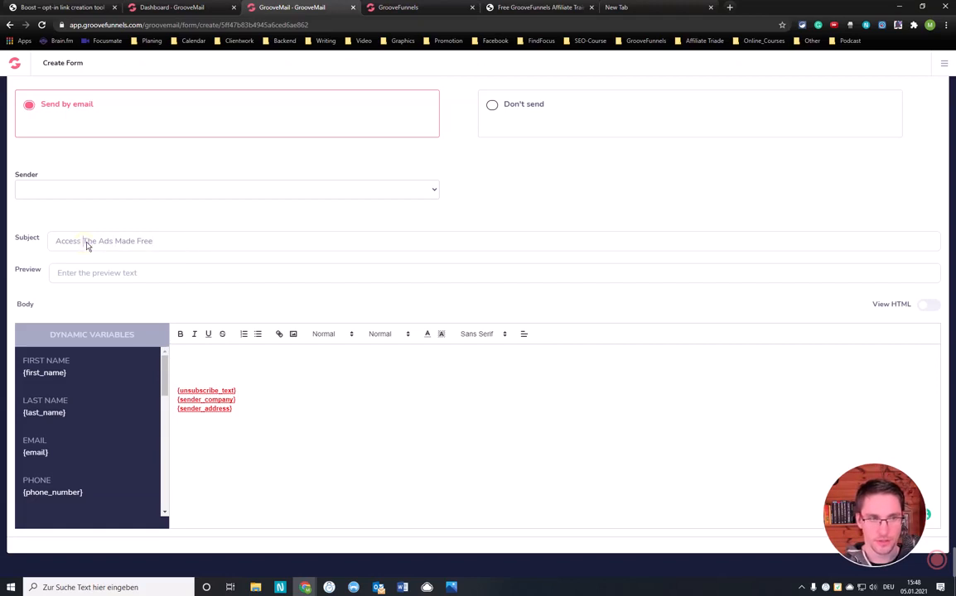
pyautogui.press('Delete')
pyautogui.press('Delete')
pyautogui.press('Delete')
pyautogui.write('Your')
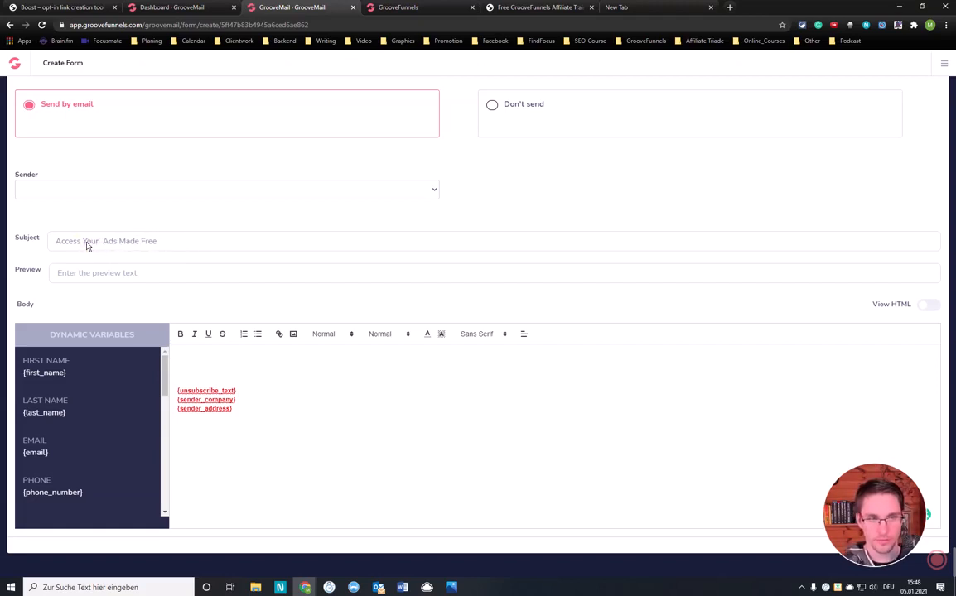
pyautogui.click(164, 244)
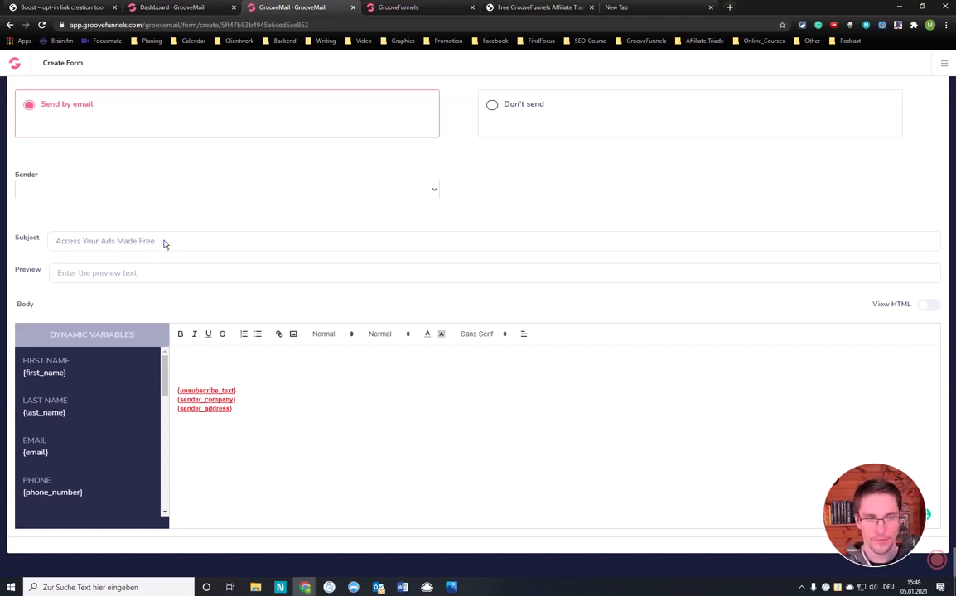
pyautogui.write('Cours')
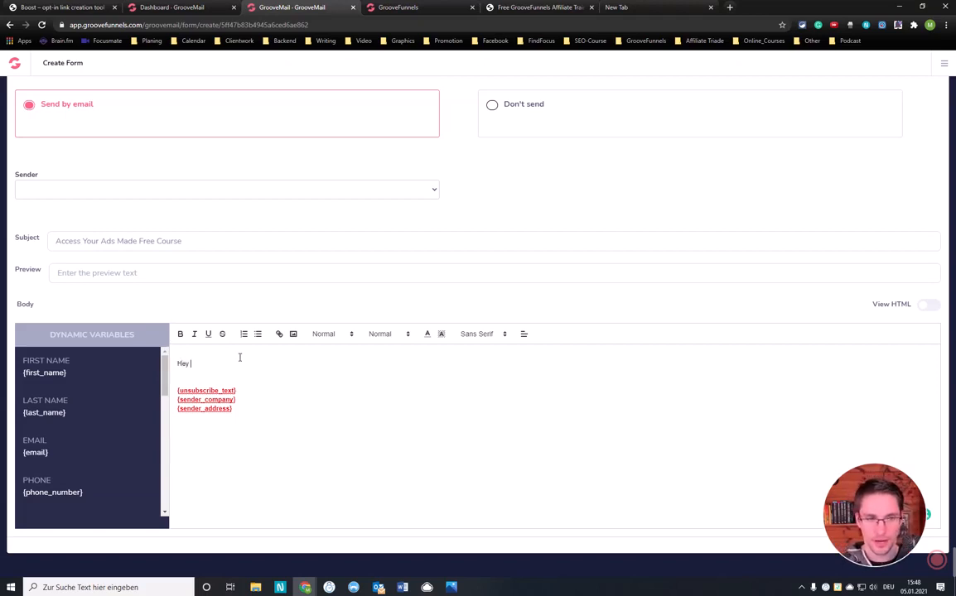
# Write "Hey here is a reminder where to find the ads made free course." above the unsubscribe text in the email body
pyautogui.write('ere')
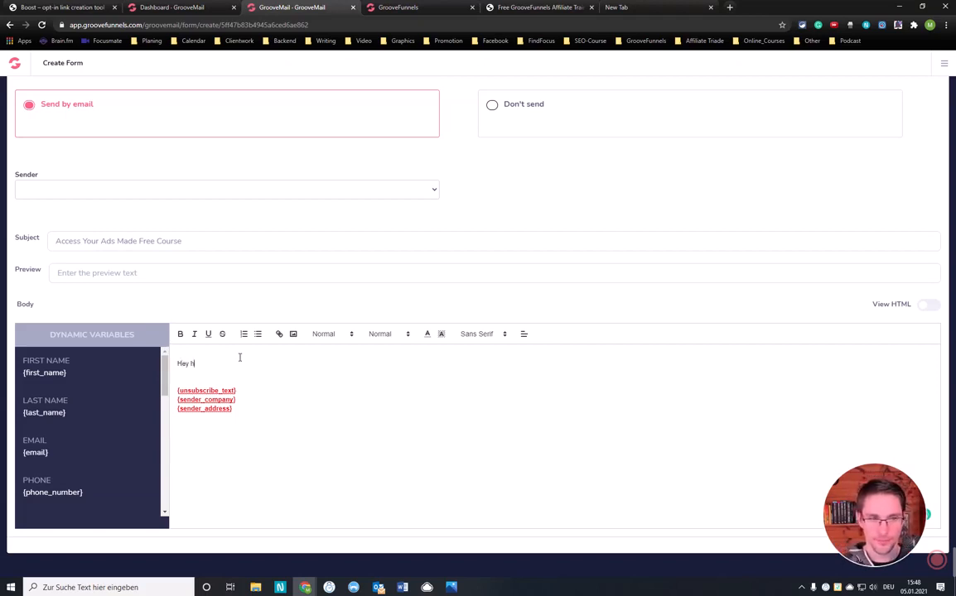
pyautogui.write('ere is')
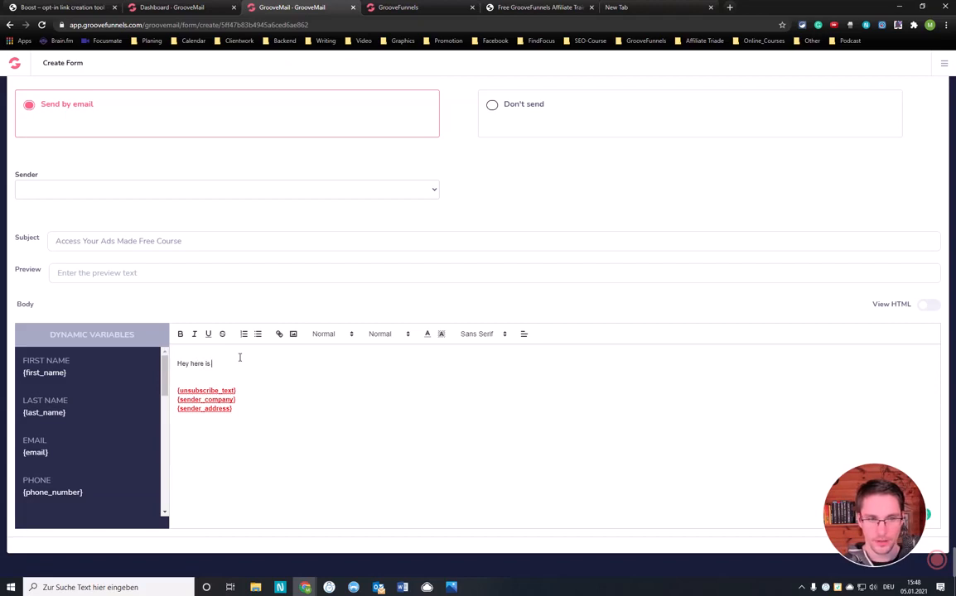
pyautogui.write(' a reminder wha')
pyautogui.write('t')
pyautogui.press('BackSpace')
pyautogui.press('BackSpace')
pyautogui.write('ere')
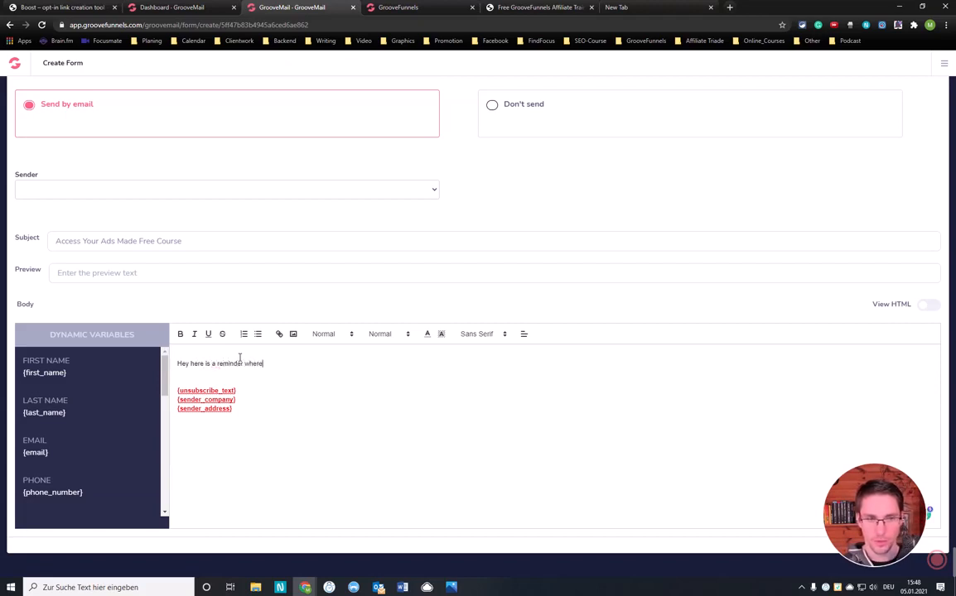
pyautogui.write(' to find the ads made fre')
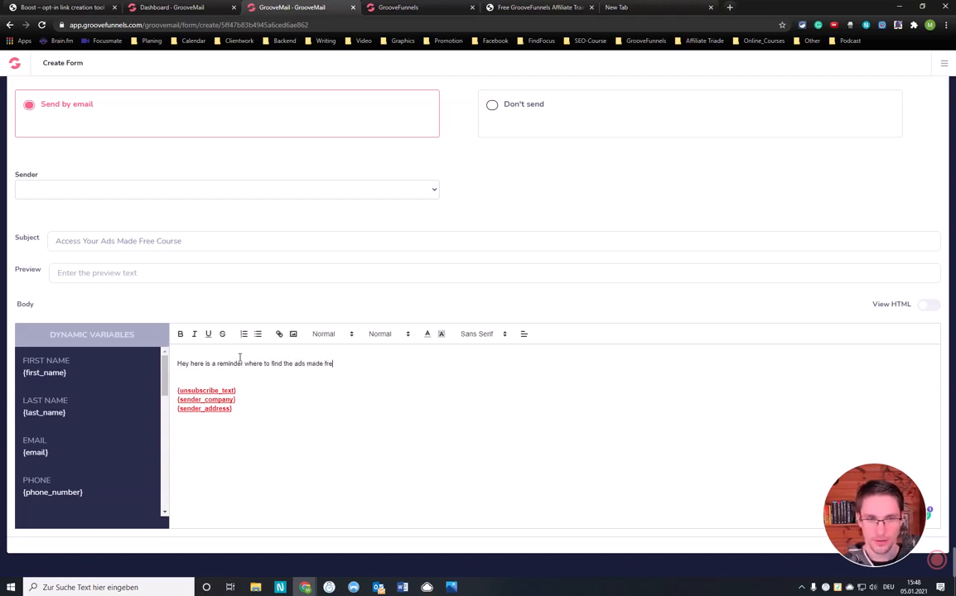
pyautogui.write('e course')
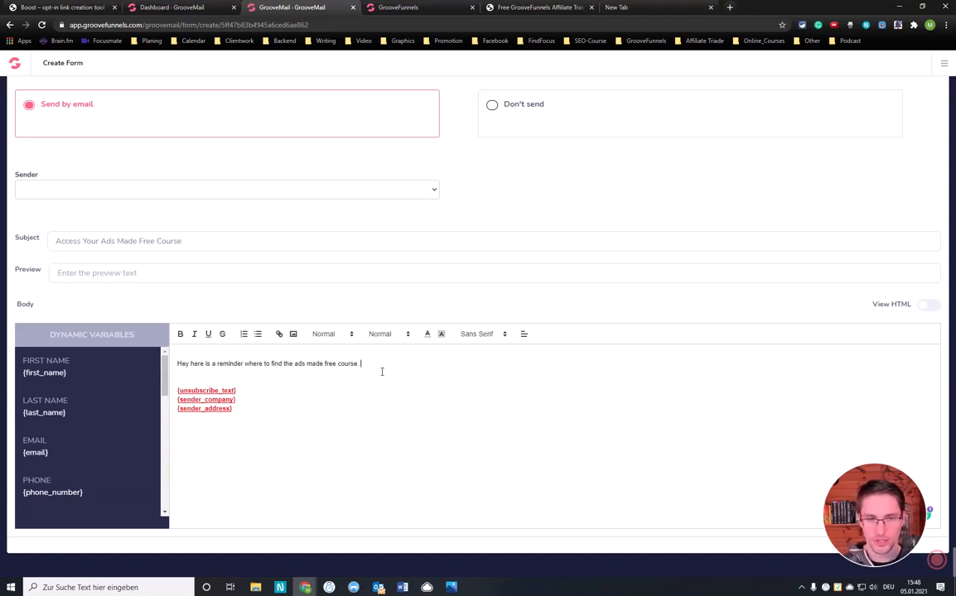
# Insert the {first_name} variable after "Hey" in the email body and match its formatting to the surrounding plain text
pyautogui.moveTo(71, 373); pyautogui.dragTo(22, 375)
pyautogui.hotkey('ctrl', 'c')
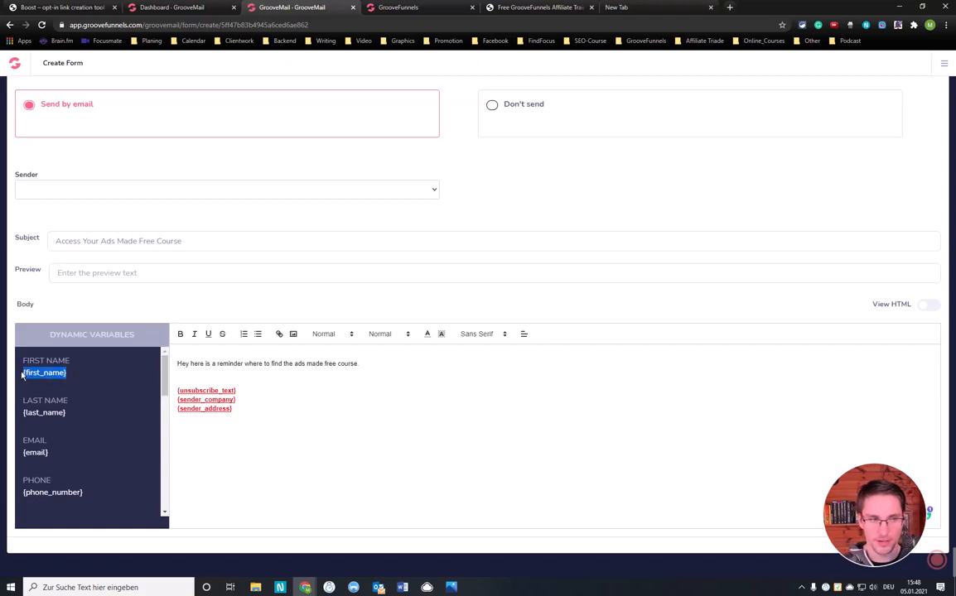
pyautogui.click(189, 366)
pyautogui.hotkey('ctrl', 'v')
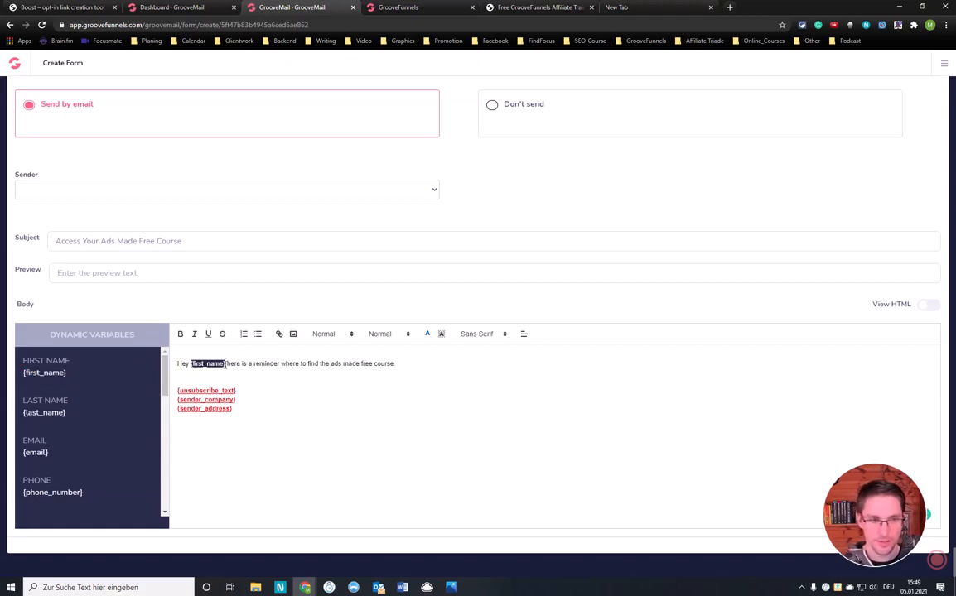
pyautogui.moveTo(226, 364); pyautogui.dragTo(190, 363)
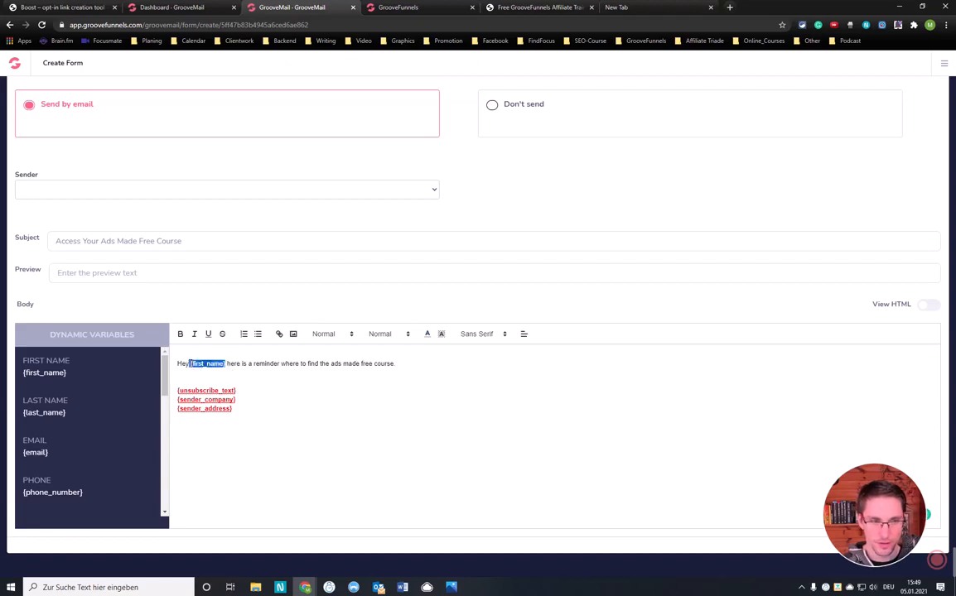
pyautogui.click(217, 366)
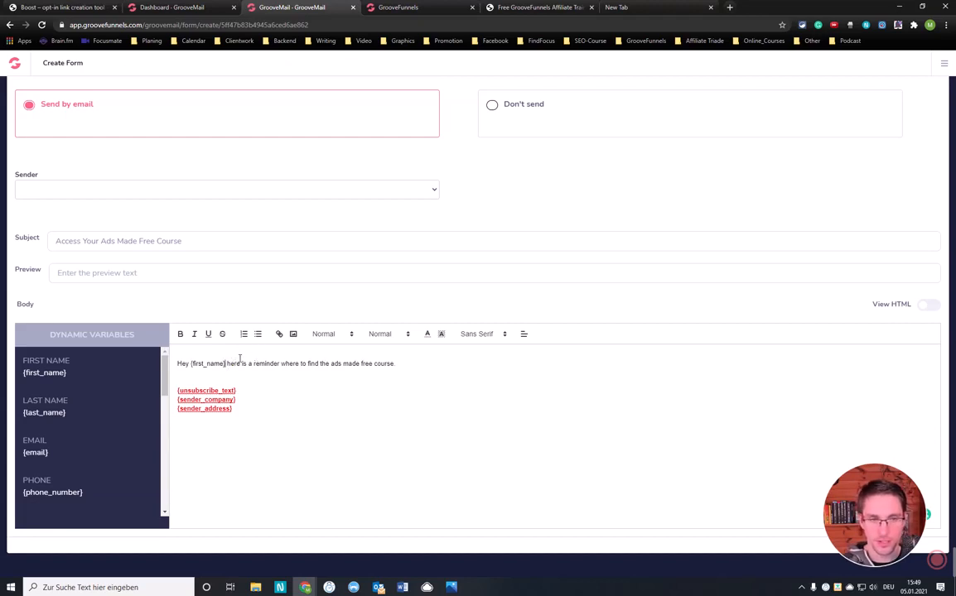
# Add a comma after the {first_name} greeting and move the reminder sentence to its own paragraph without a leading space
pyautogui.write(',')
pyautogui.press('Return')
pyautogui.press('Return')
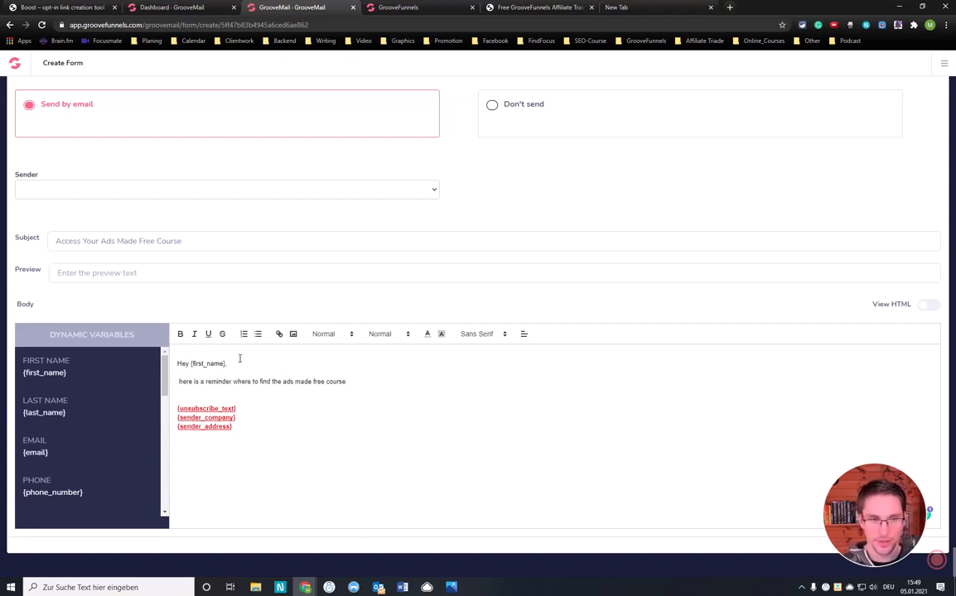
pyautogui.press('Delete')
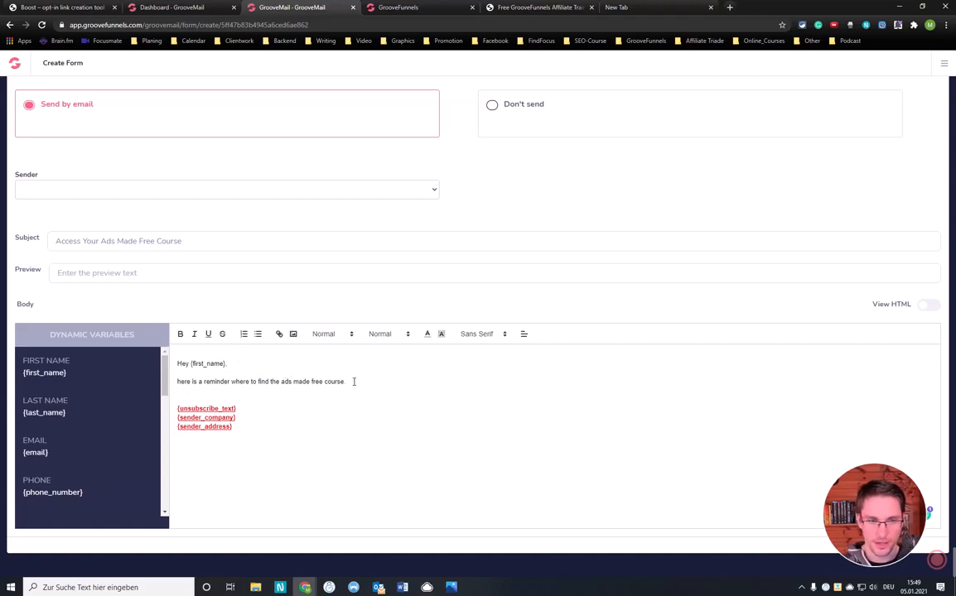
# Add a paragraph "This is the success page:" below the reminder sentence, followed by the placeholder "URL" on its own line
pyautogui.click(352, 384)
pyautogui.press('Return')
pyautogui.press('Return')
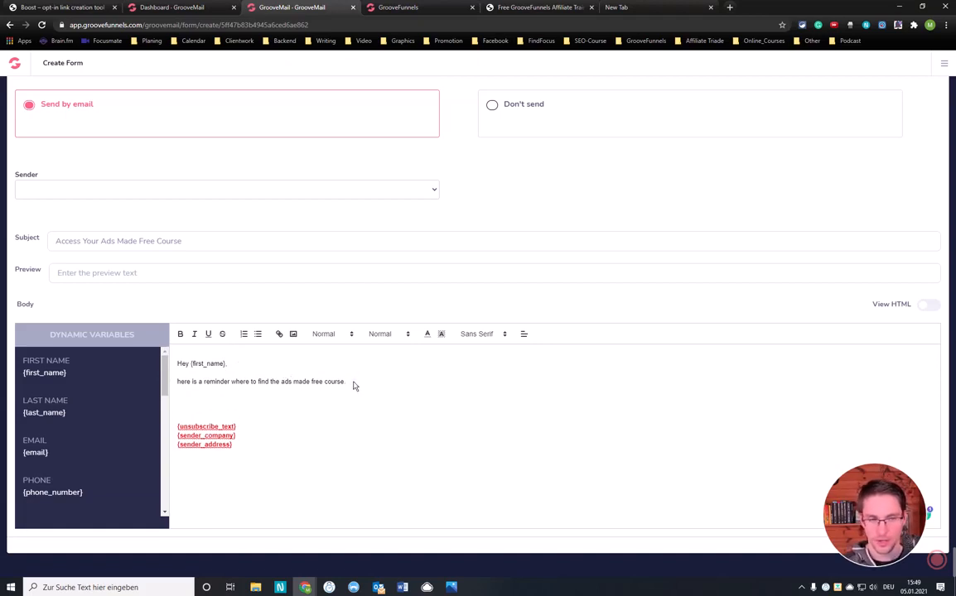
pyautogui.write('This is th')
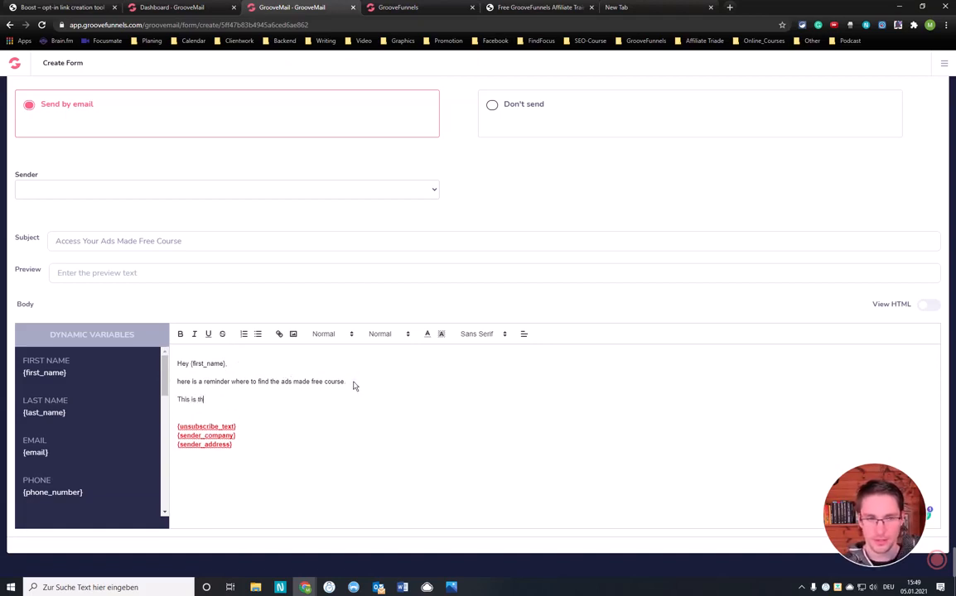
pyautogui.write('e success')
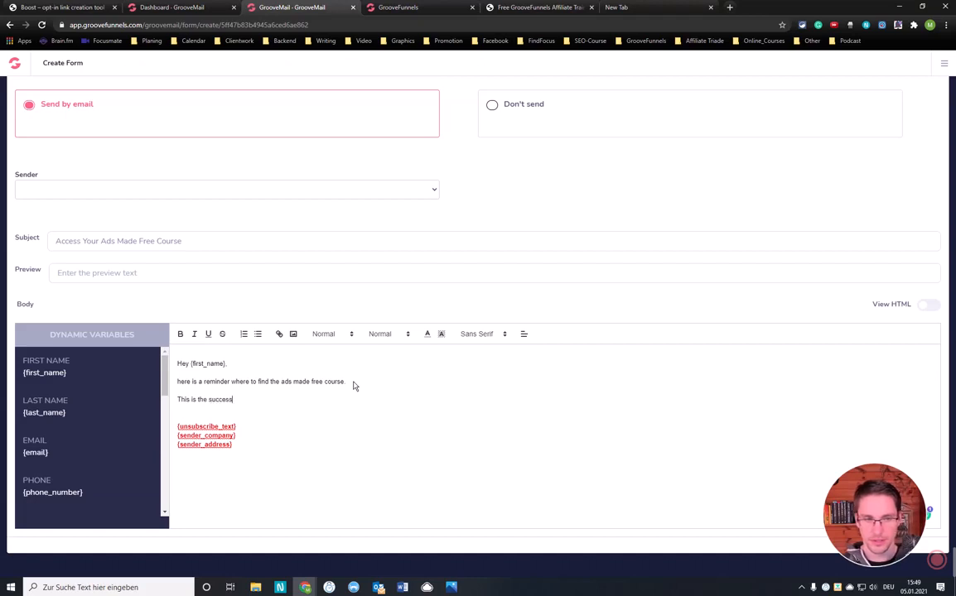
pyautogui.write(' pa')
pyautogui.write('ge.')
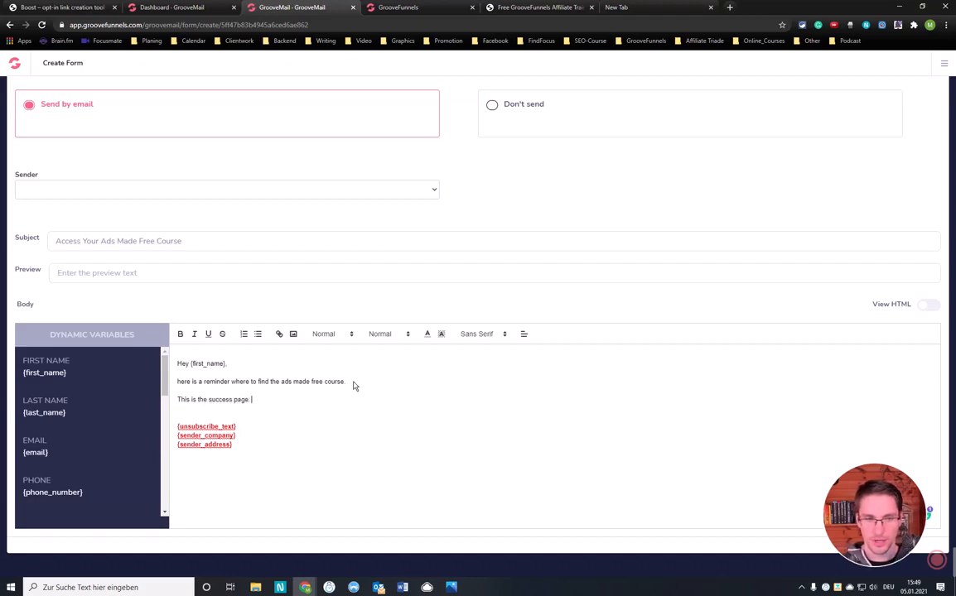
pyautogui.press('Return')
pyautogui.write('URL')
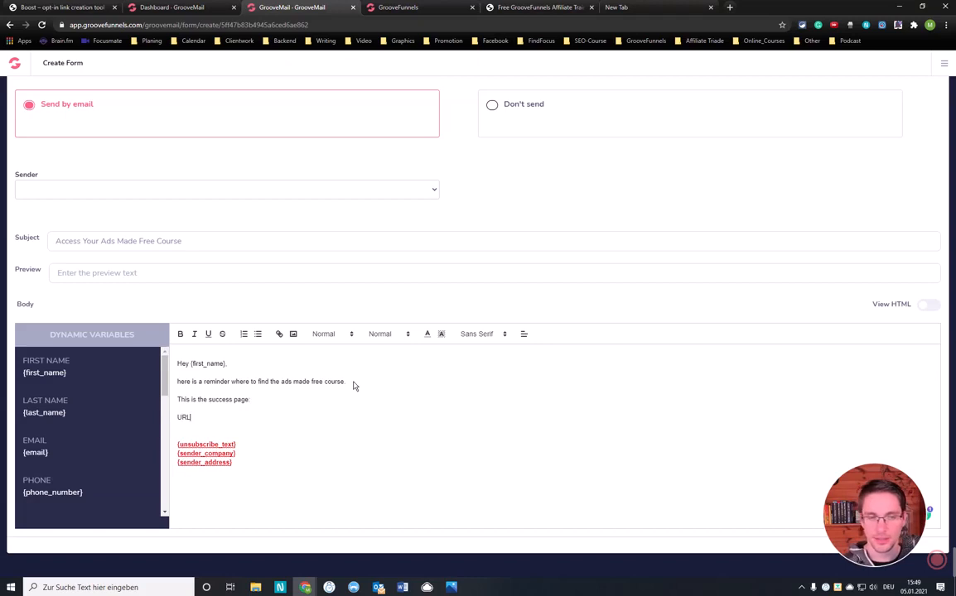
pyautogui.write(':')
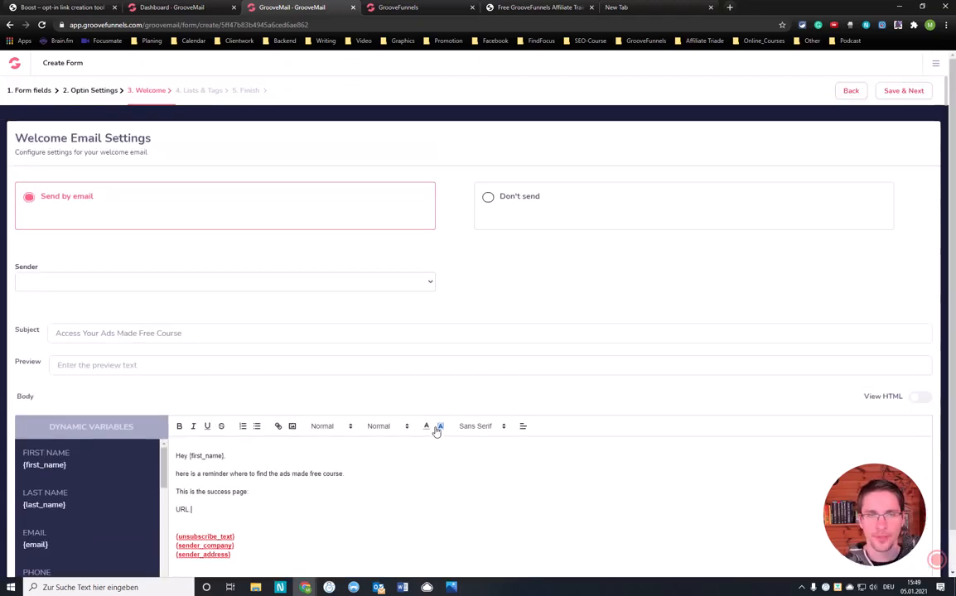
pyautogui.scroll(2, 420, 445)
pyautogui.scroll(-2, 426, 418)
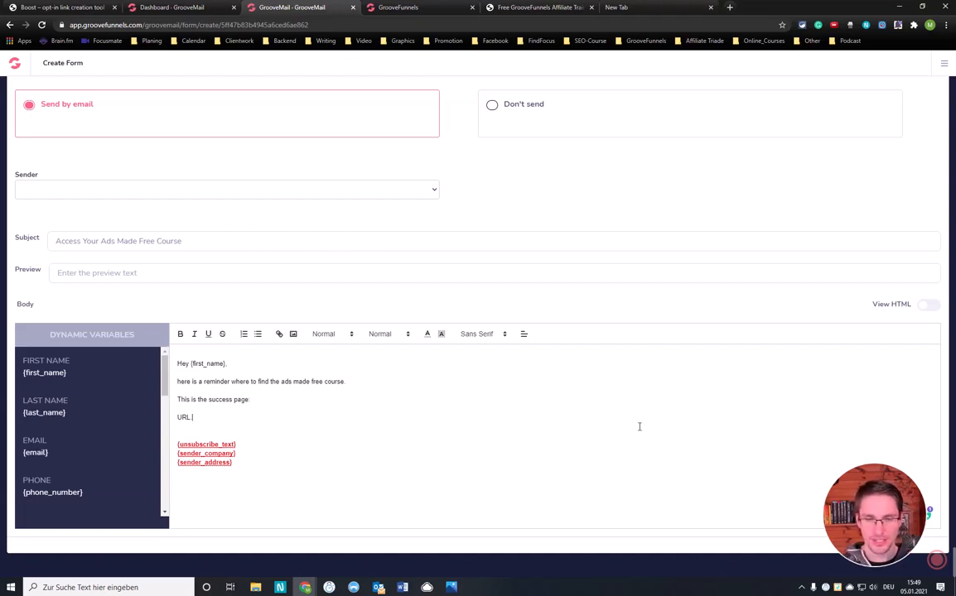
pyautogui.scroll(2, 580, 414)
pyautogui.scroll(-2, 455, 398)
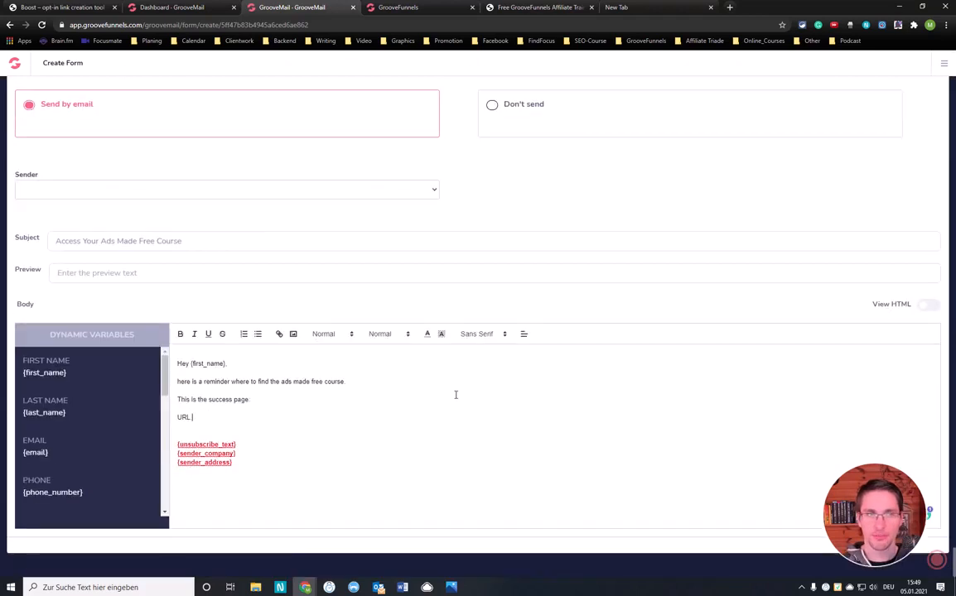
# Save the welcome email settings and add the "Ads Made Free" list to the form's subscriptions
pyautogui.scroll(2, 454, 389)
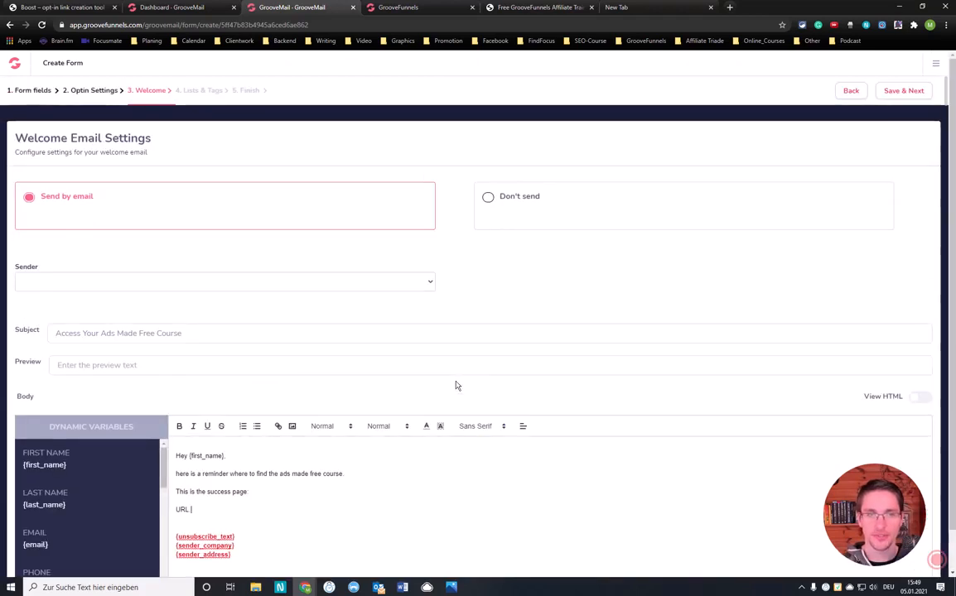
pyautogui.click(902, 91)
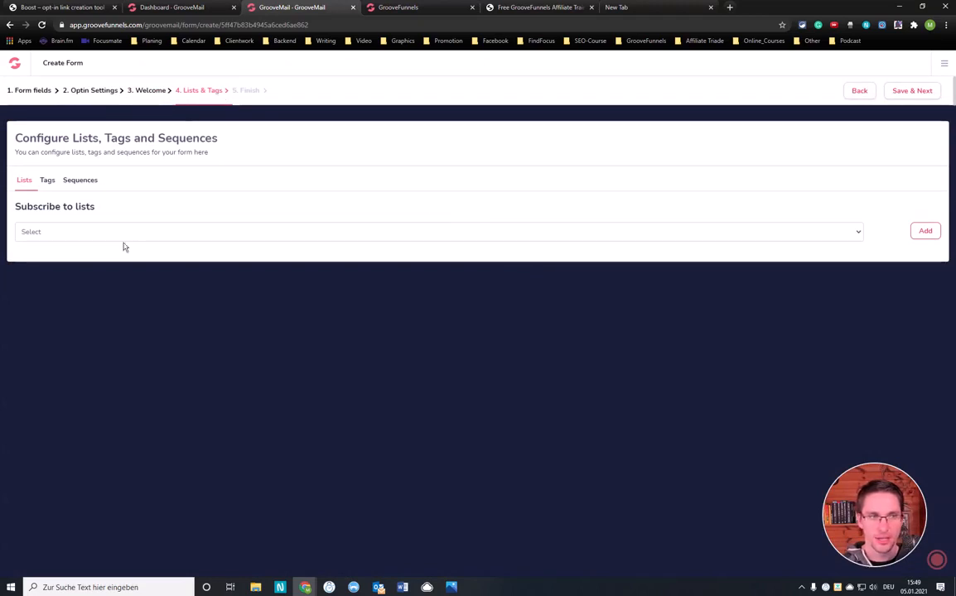
pyautogui.click(104, 238)
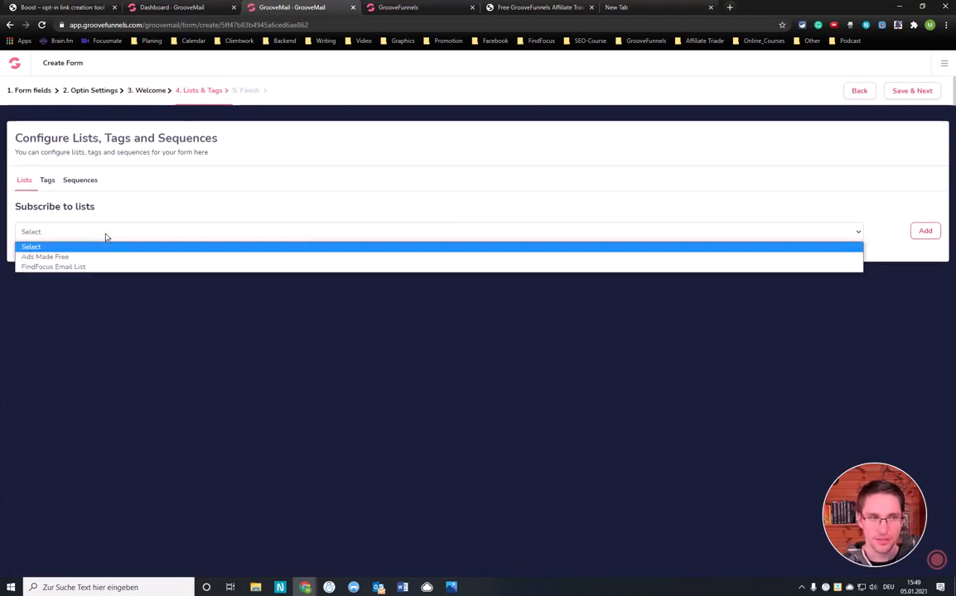
pyautogui.click(107, 254)
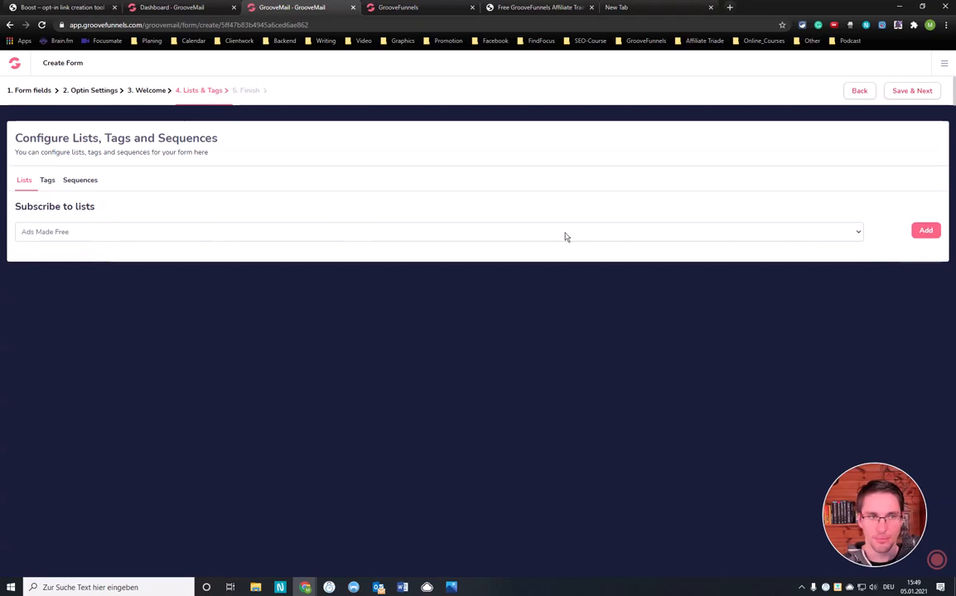
pyautogui.click(926, 231)
# Keep the form without assigned tags or sequences and save these settings to finish creating it
pyautogui.click(47, 182)
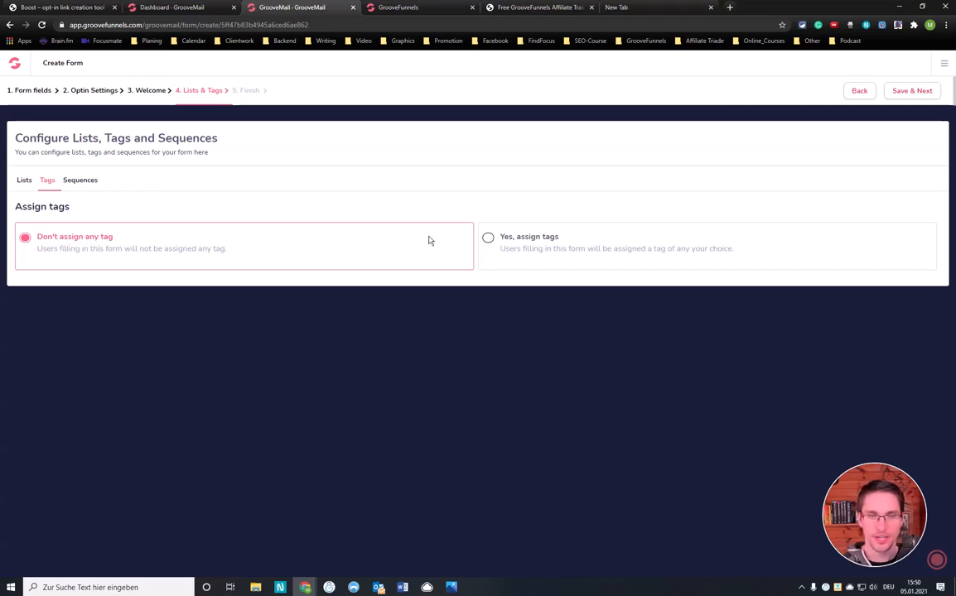
pyautogui.click(79, 181)
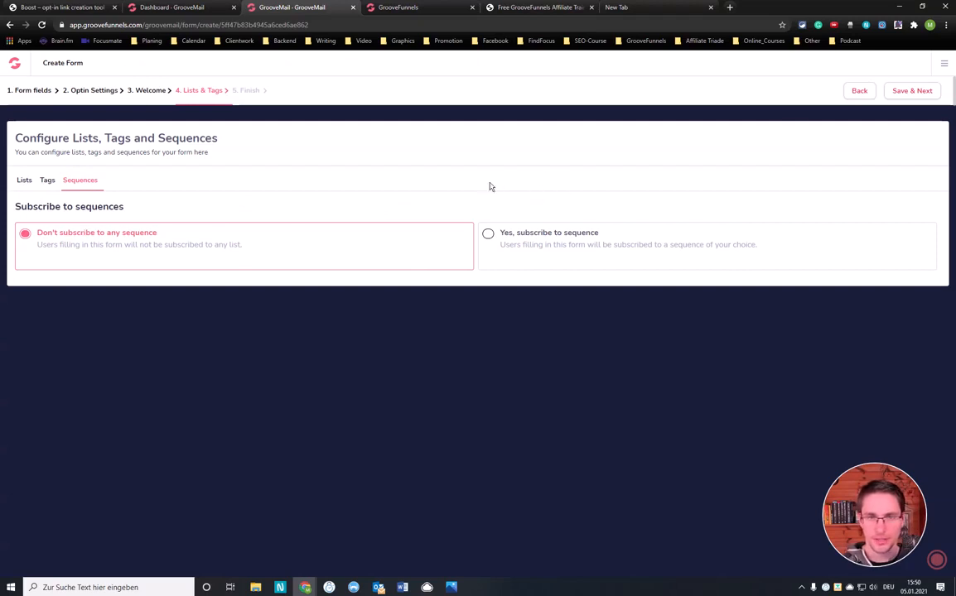
pyautogui.click(912, 93)
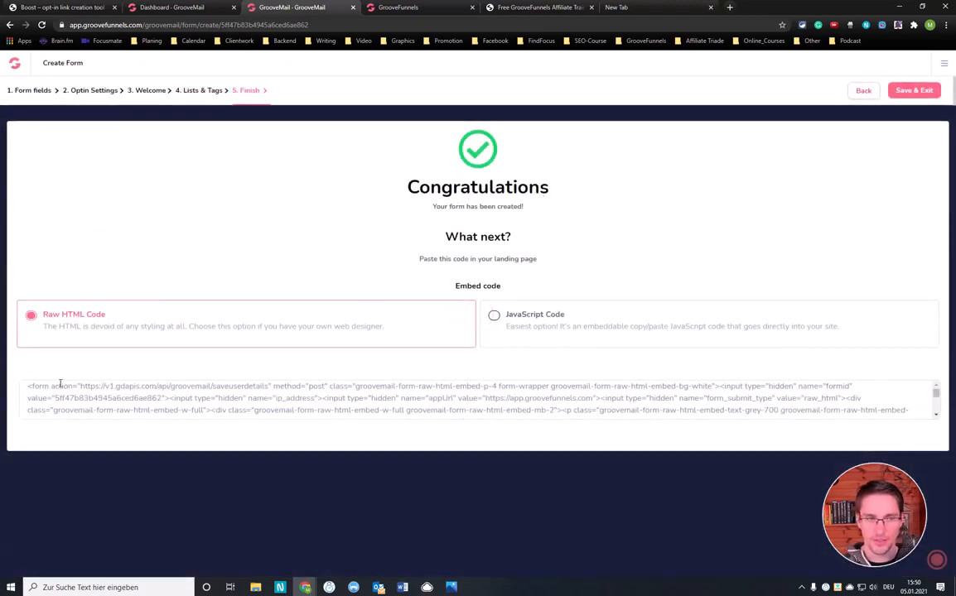
# Examine the form's raw HTML embed code
pyautogui.moveTo(28, 387); pyautogui.dragTo(314, 401)
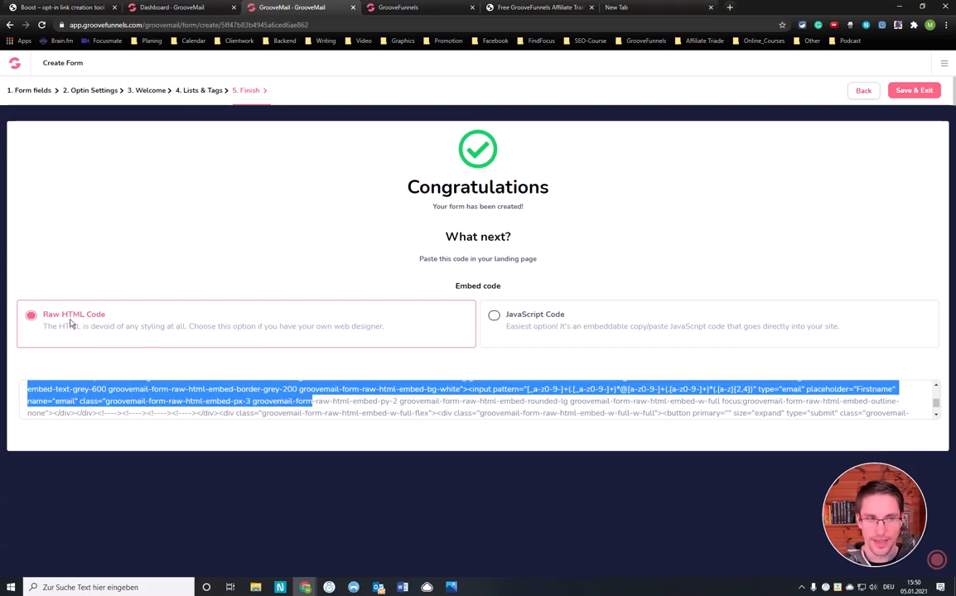
pyautogui.click(338, 401)
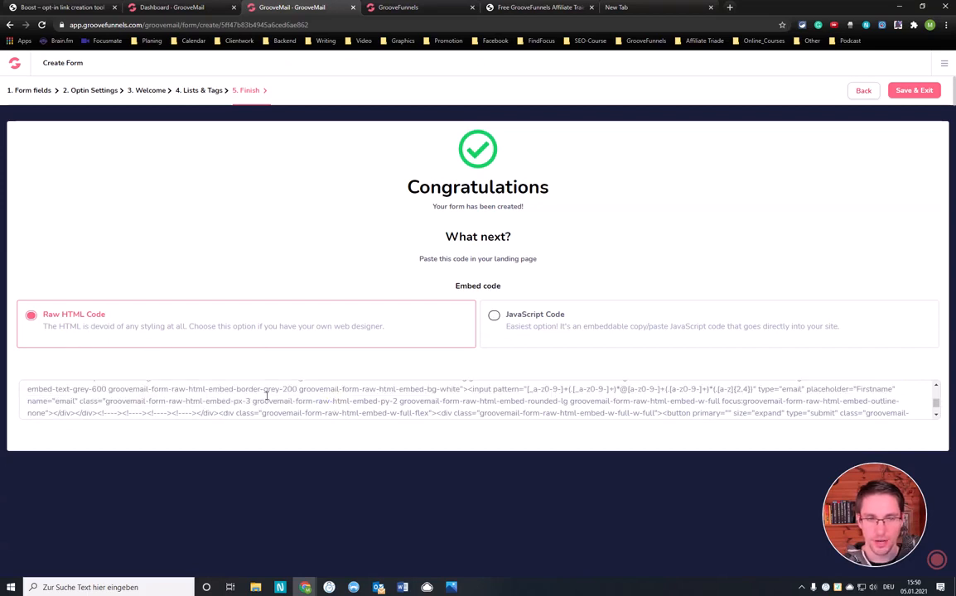
pyautogui.scroll(-5, 276, 391)
pyautogui.scroll(5, 246, 389)
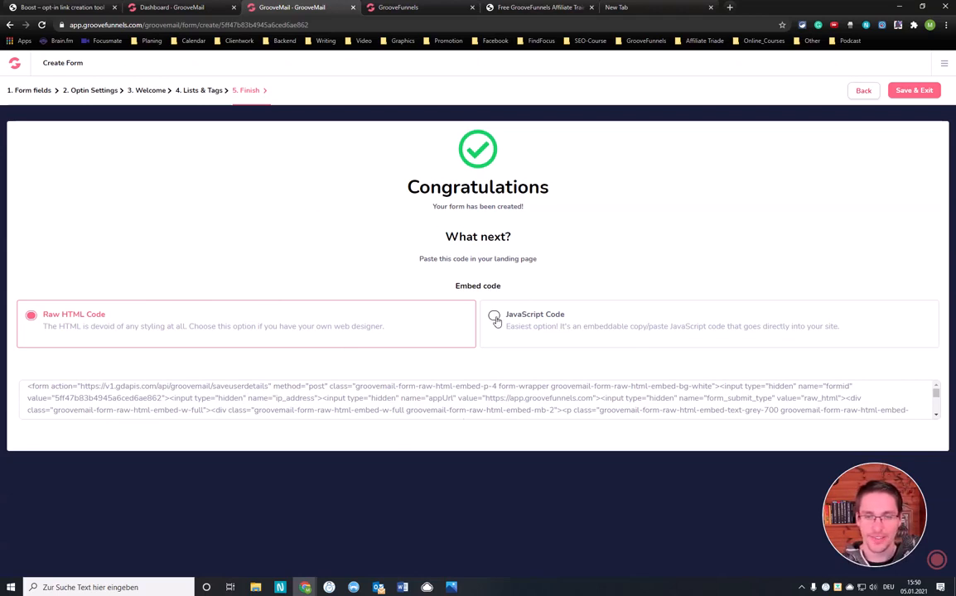
# Switch the embed code to the JavaScript version, copy the whole snippet, and save and exit the form
pyautogui.click(495, 318)
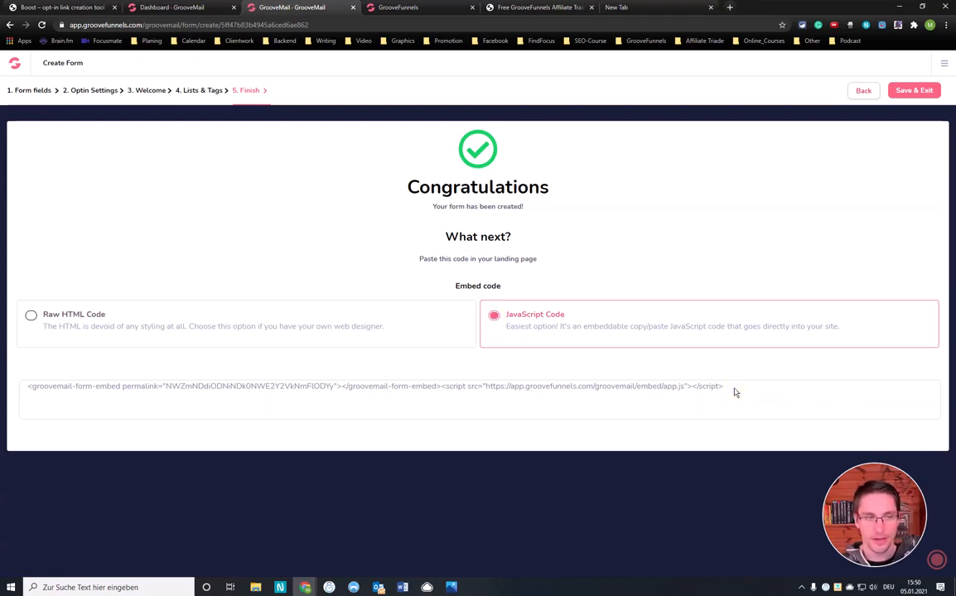
pyautogui.moveTo(737, 388); pyautogui.dragTo(10, 395)
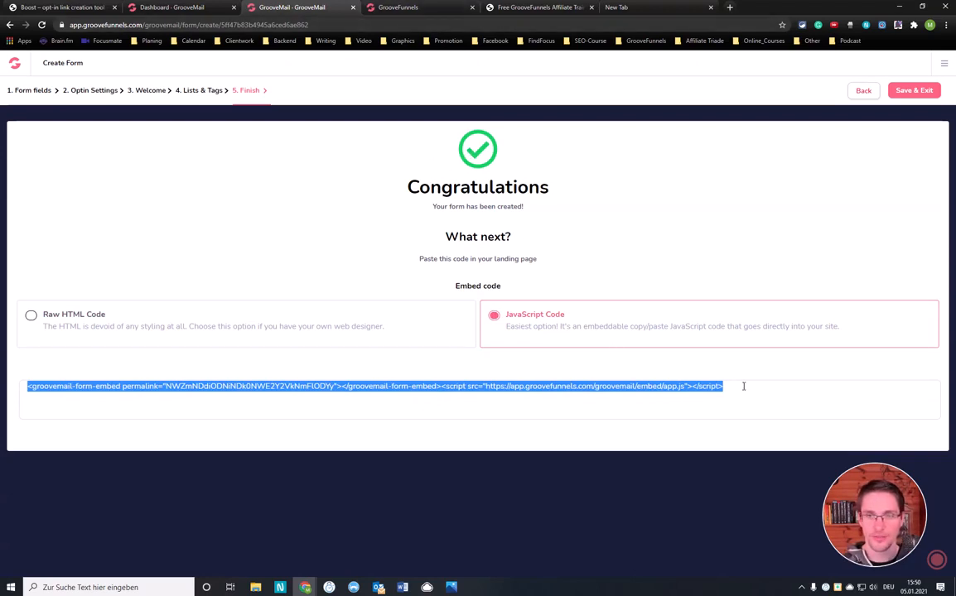
pyautogui.moveTo(731, 386); pyautogui.dragTo(3, 391)
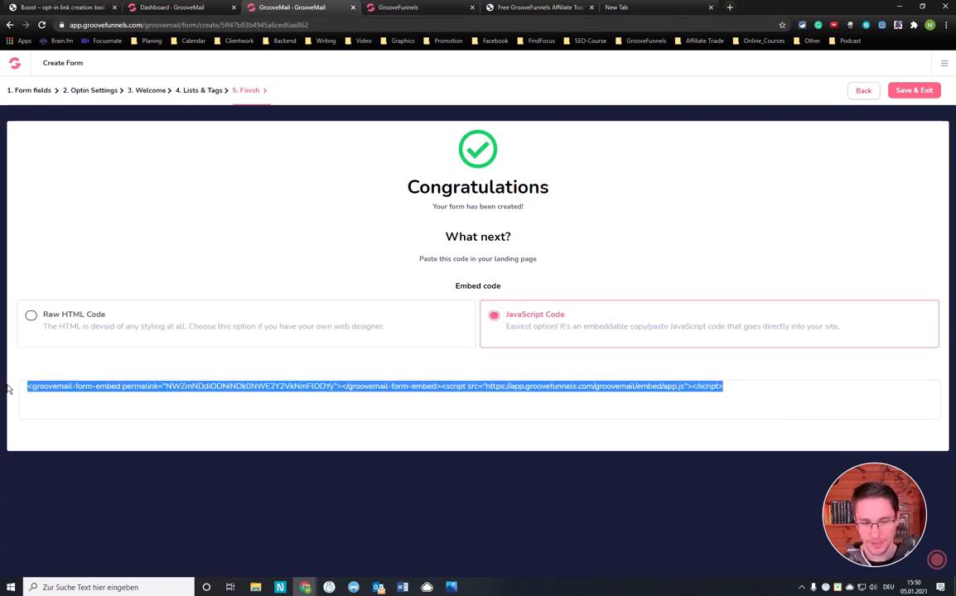
pyautogui.click(915, 92)
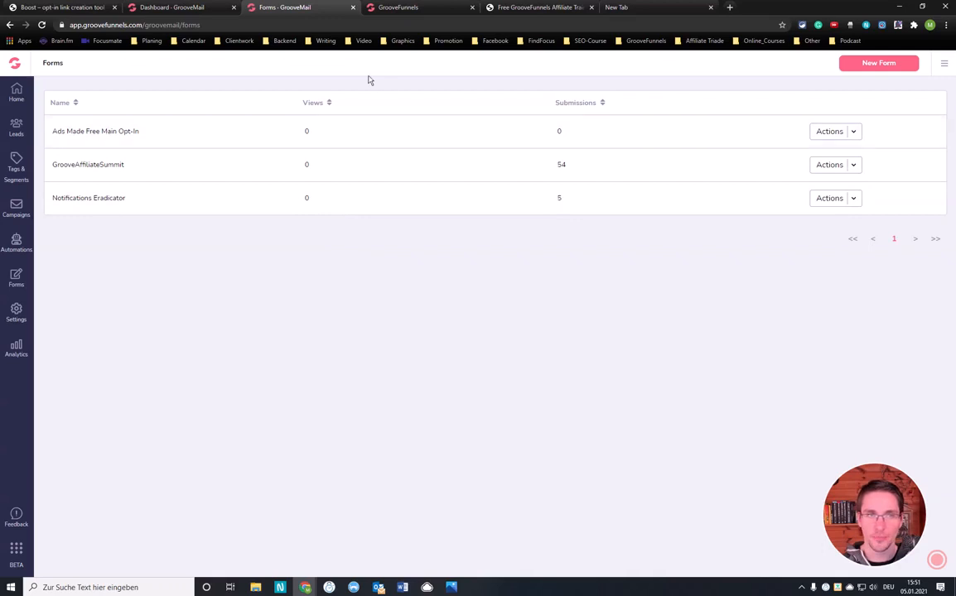
# Switch to the GroovePages builder and examine the Free Groove page's existing embedded form and the sections below it
pyautogui.click(407, 10)
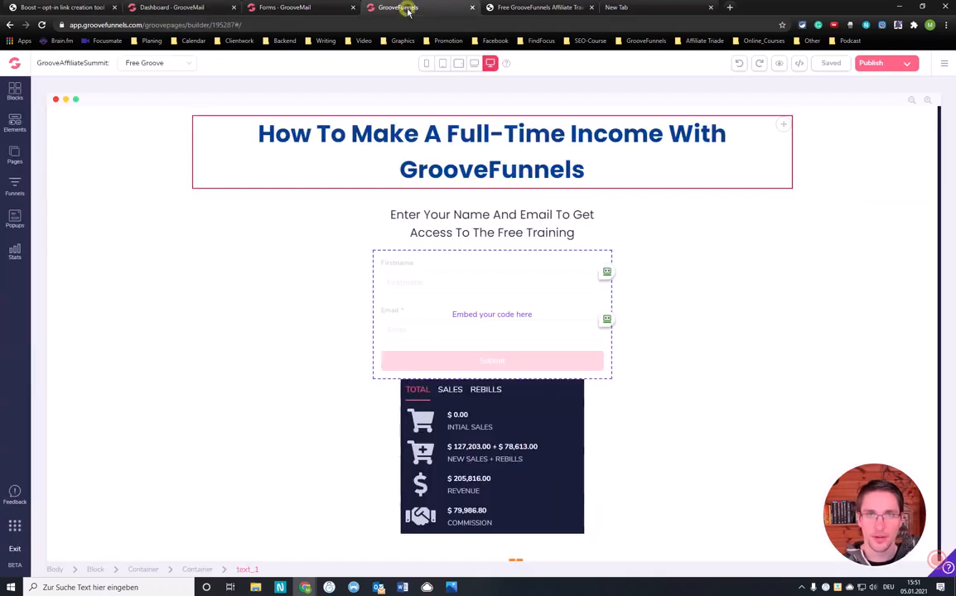
pyautogui.scroll(-2, 510, 236)
pyautogui.click(504, 244)
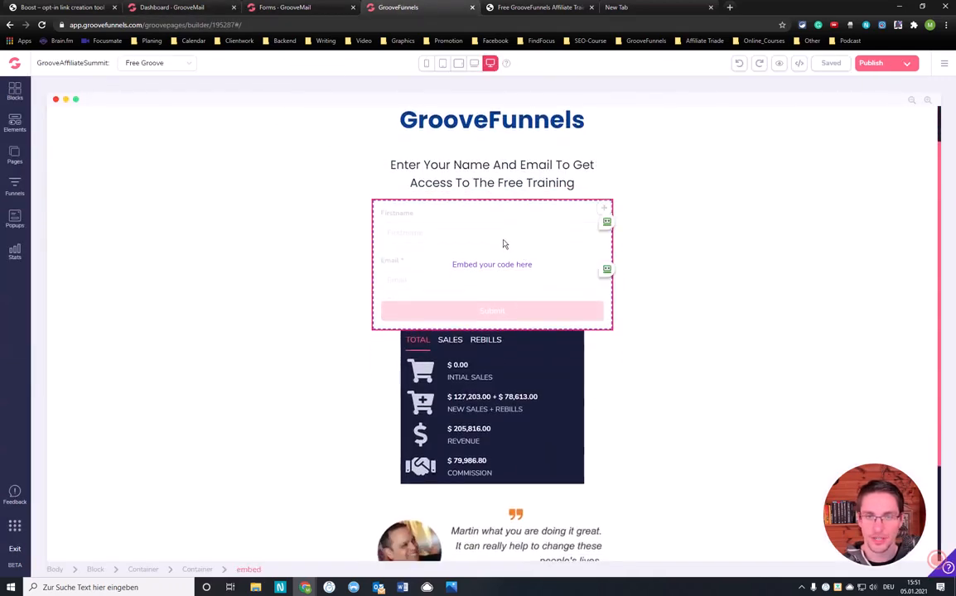
pyautogui.scroll(-3, 510, 250)
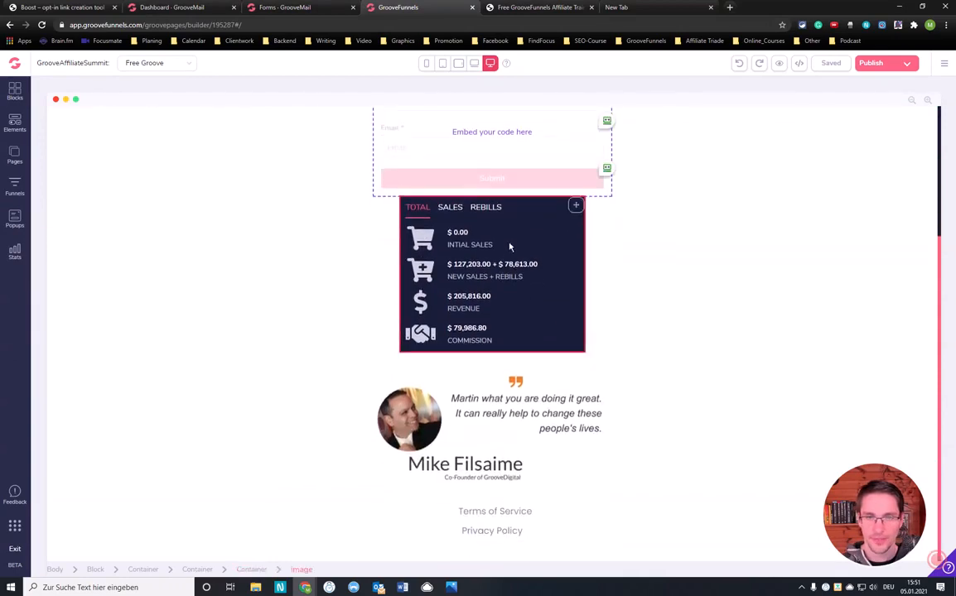
pyautogui.scroll(4, 501, 228)
pyautogui.click(496, 214)
pyautogui.scroll(-3, 496, 214)
pyautogui.click(106, 230)
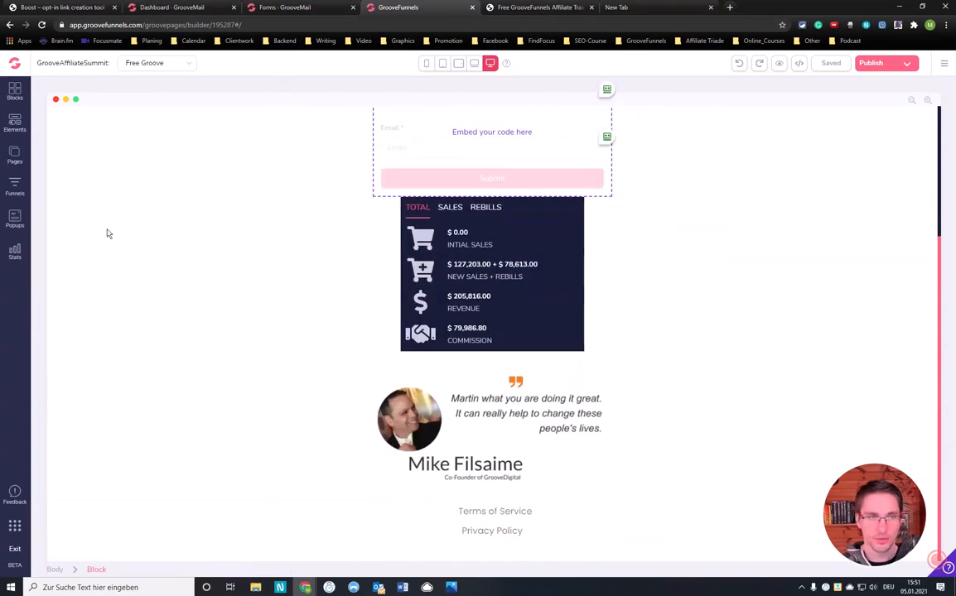
# Insert a Code Embed element between the sales figures image and the Mike Filsaime testimonial
pyautogui.click(15, 123)
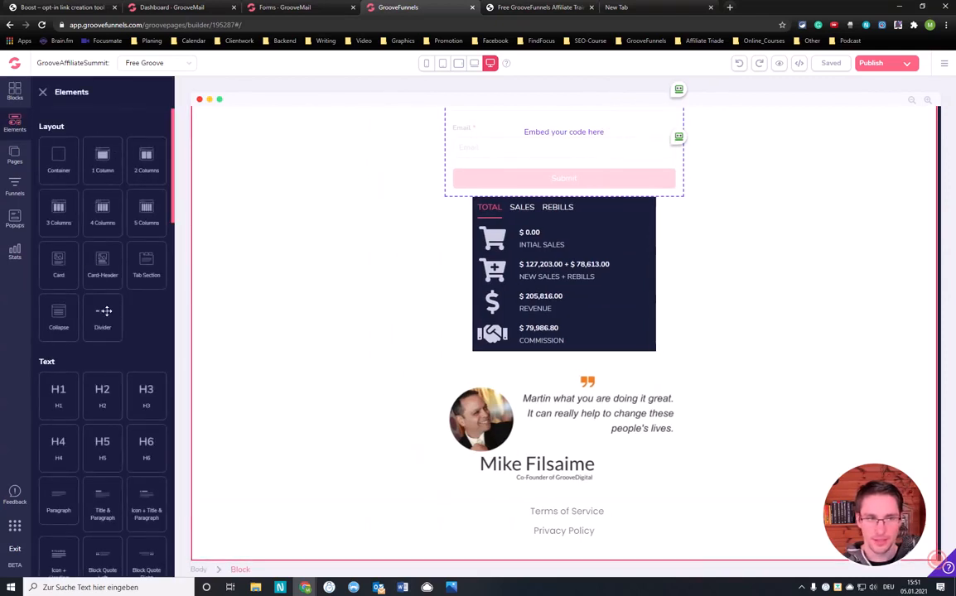
pyautogui.scroll(-2, 99, 281)
pyautogui.scroll(-4, 103, 302)
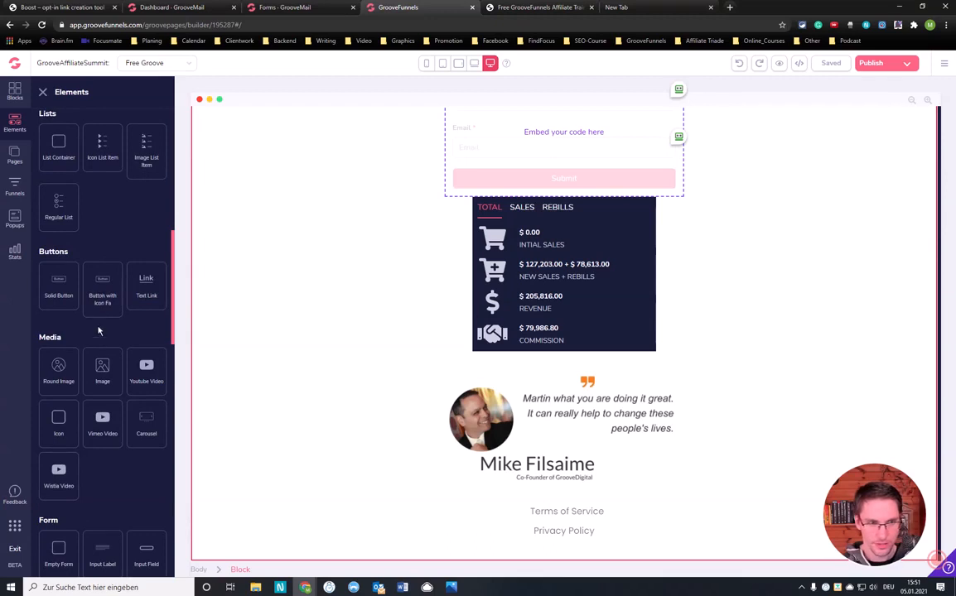
pyautogui.scroll(-2, 107, 342)
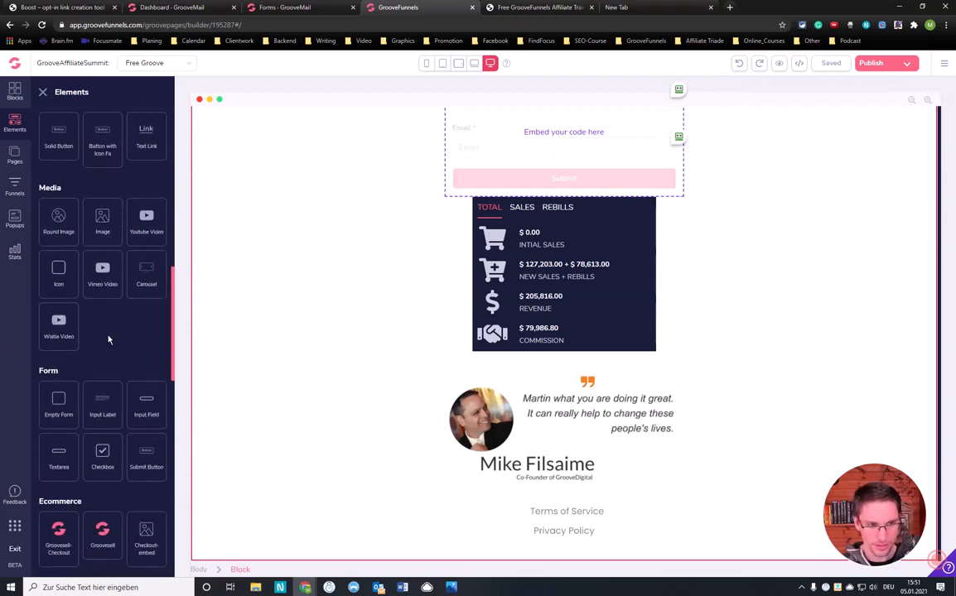
pyautogui.scroll(-1, 108, 342)
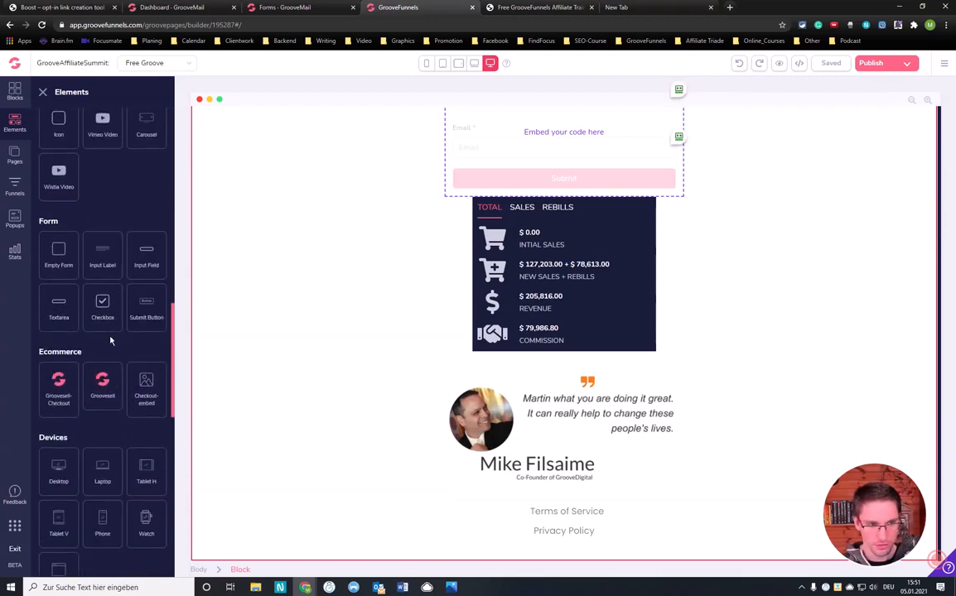
pyautogui.scroll(-3, 110, 340)
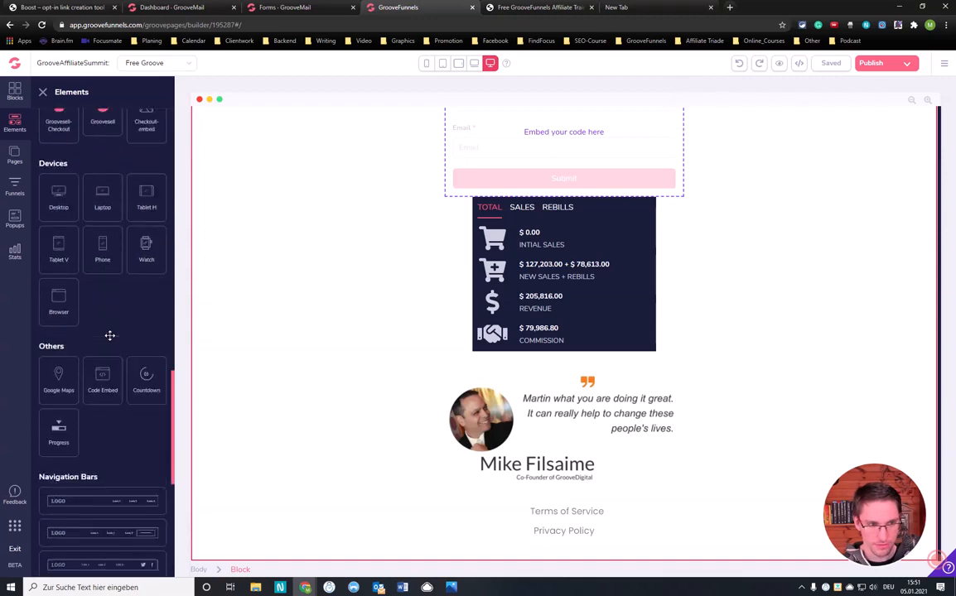
pyautogui.moveTo(103, 352); pyautogui.dragTo(567, 380)
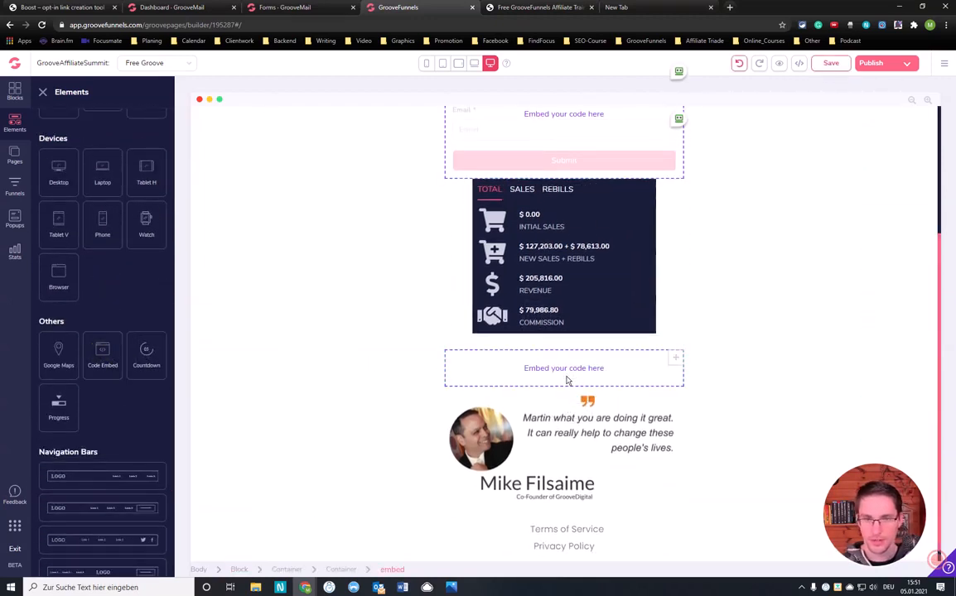
# Paste the copied GrooveMail form snippet into the new embed element's source code, save it, and save the page
pyautogui.click(565, 374)
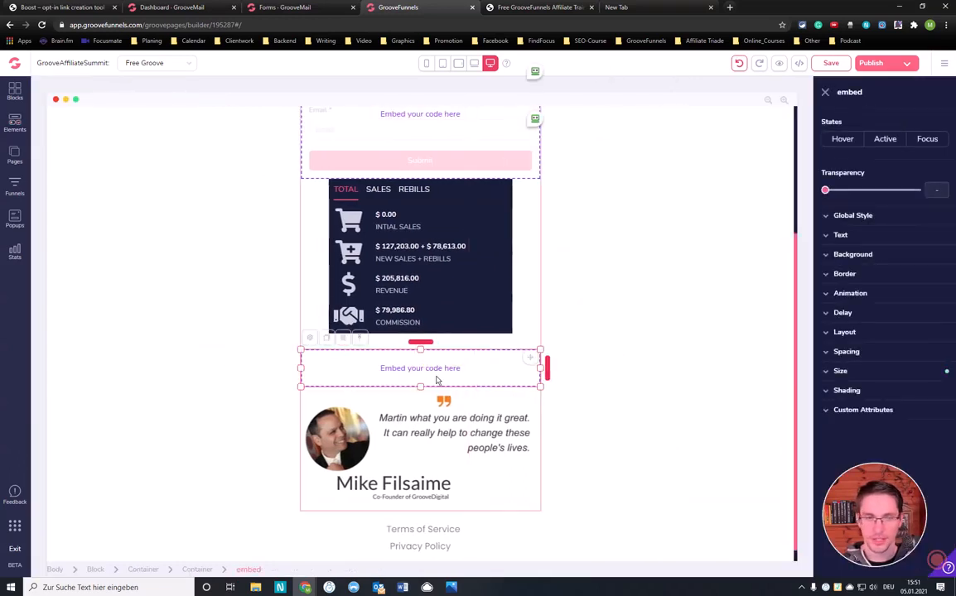
pyautogui.click(311, 341)
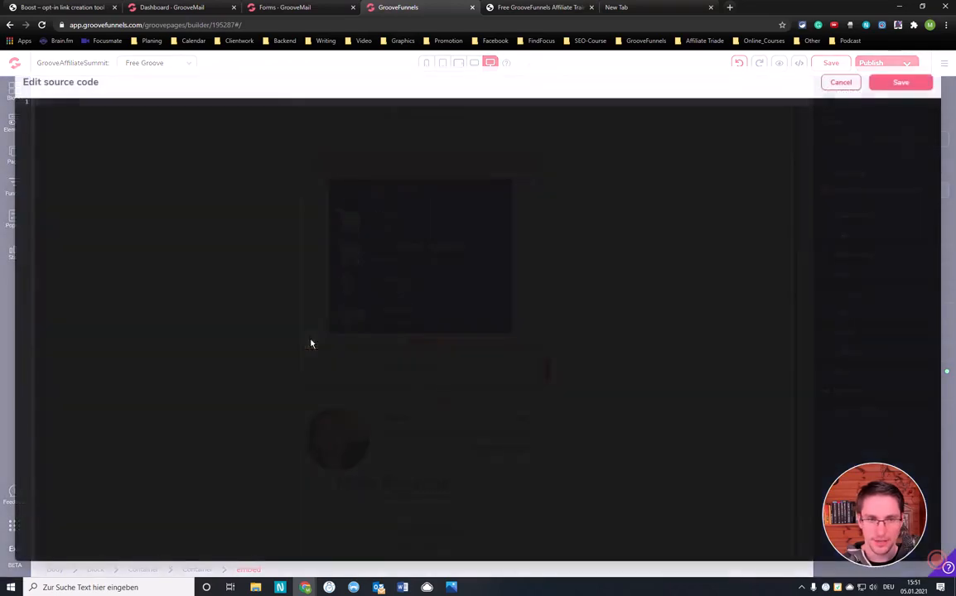
pyautogui.click(123, 103)
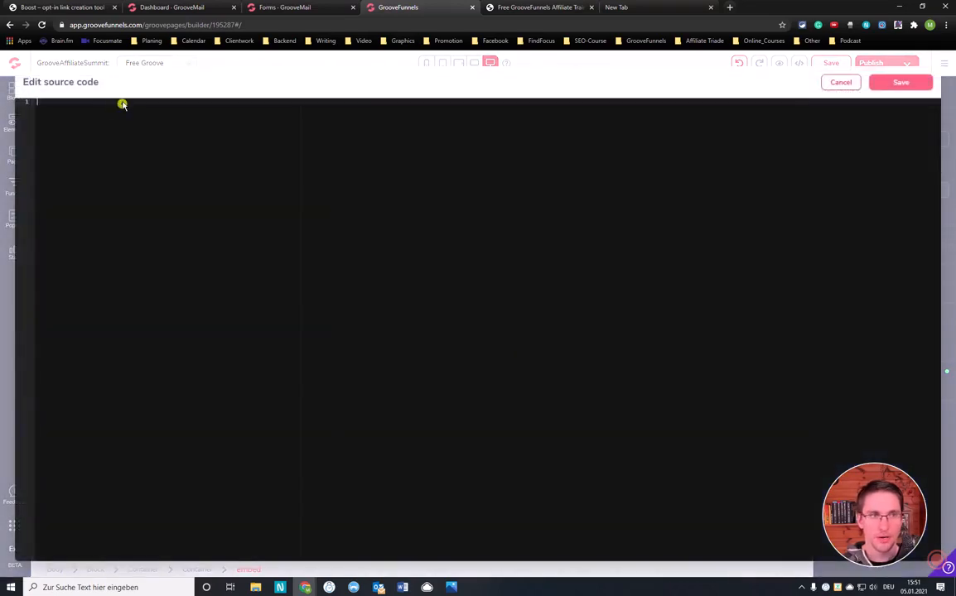
pyautogui.write('<groovemail-form-embed permalink="NWZmNDdlODNiNDk0NWE2Y2VkNmF1ODYy"></groovemail-form-embed><script src="https://app.groovefunnels.com/groovemail/embed/app.js"></script>')
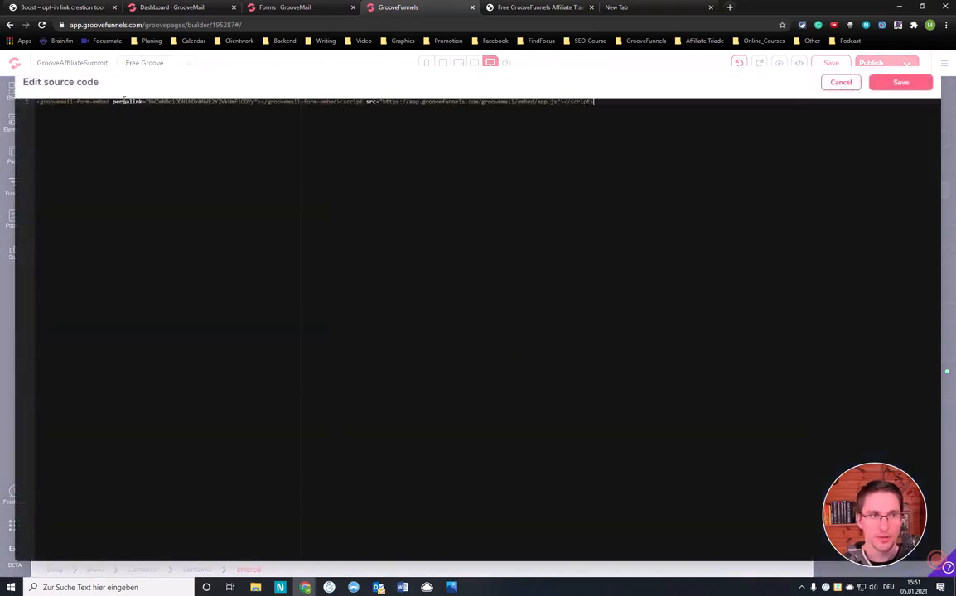
pyautogui.click(899, 83)
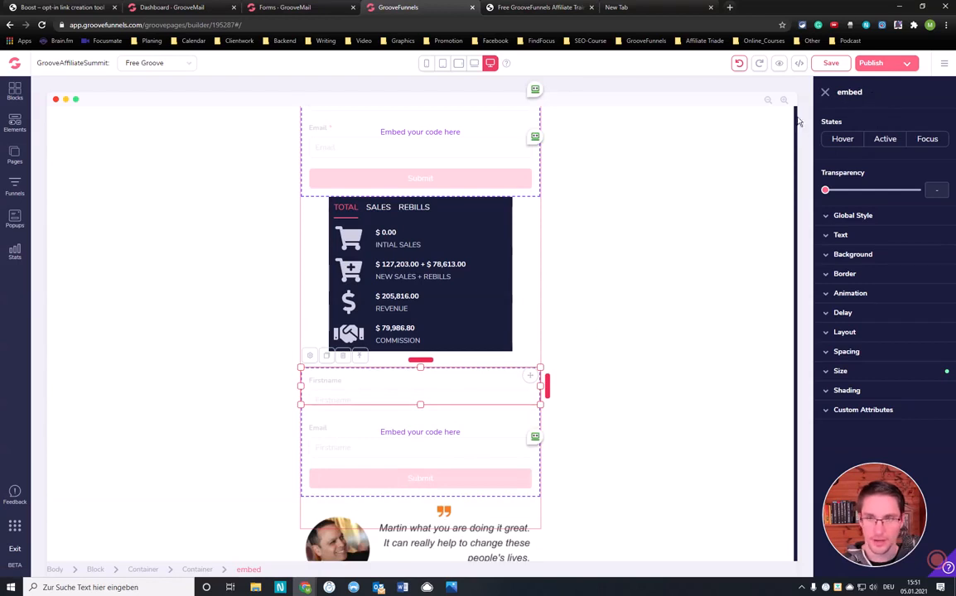
pyautogui.click(830, 63)
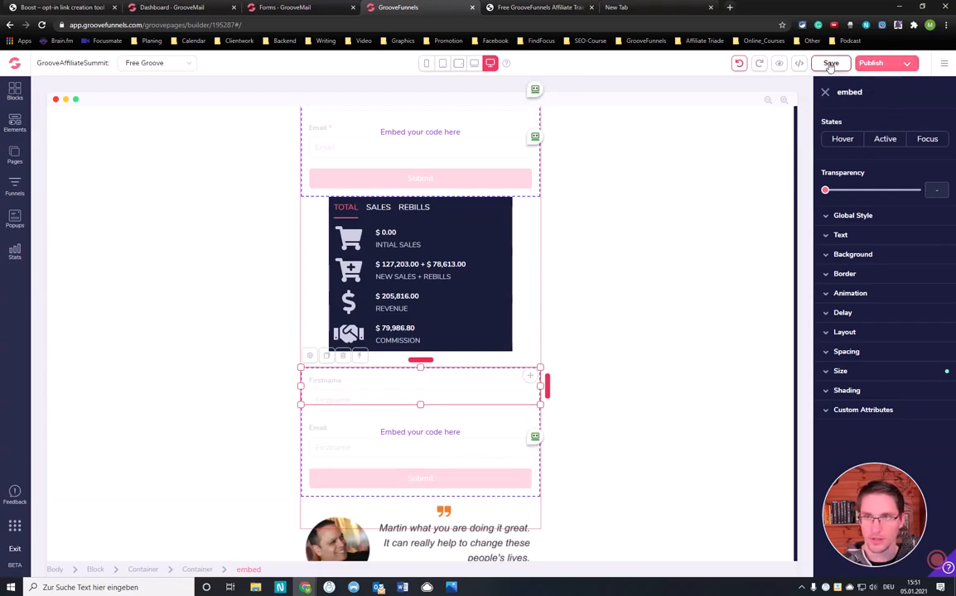
# Preview the page, compare the new opt-in form with the existing one above it, and close the preview
pyautogui.click(778, 64)
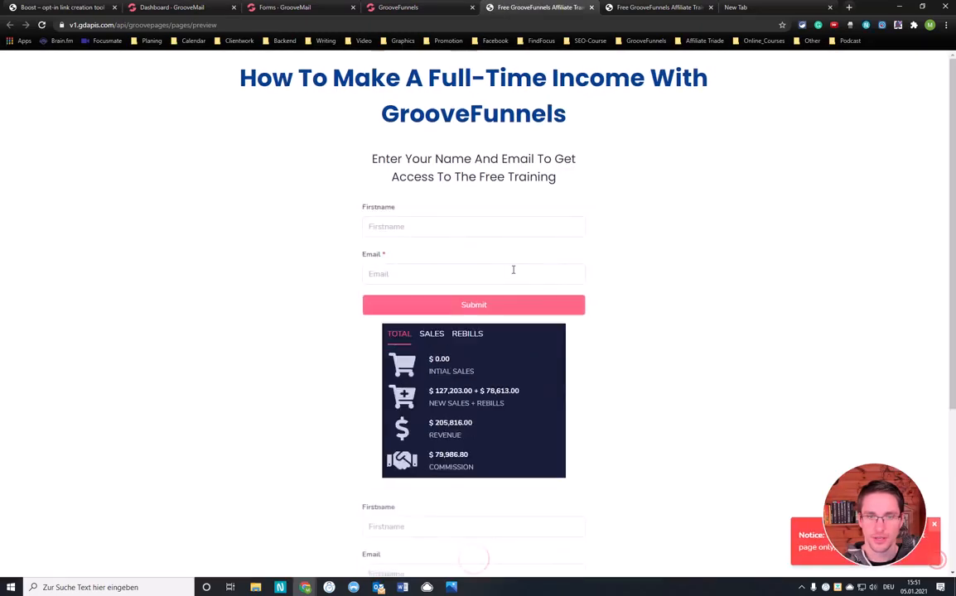
pyautogui.scroll(-4, 512, 274)
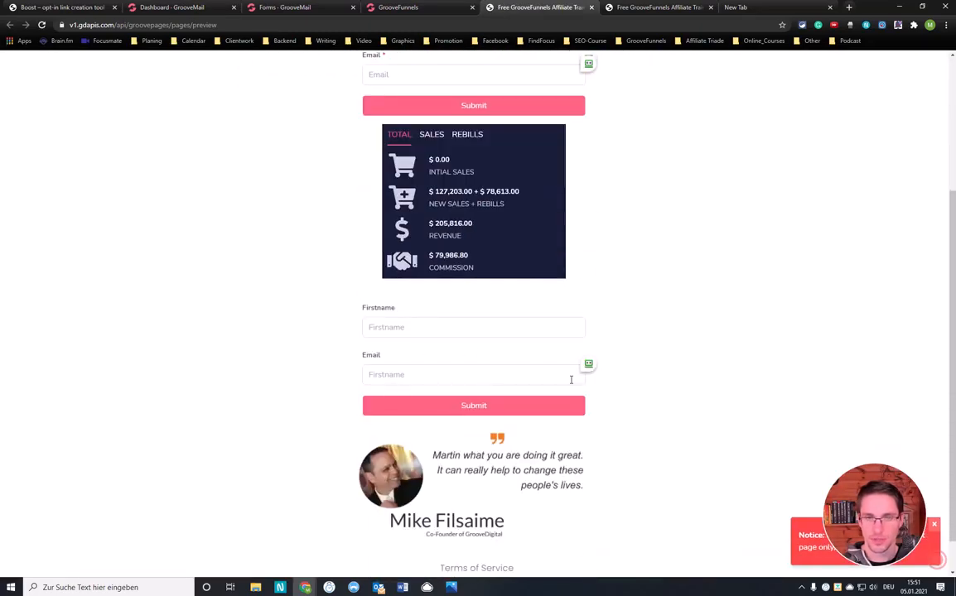
pyautogui.scroll(4, 571, 379)
pyautogui.scroll(-5, 436, 330)
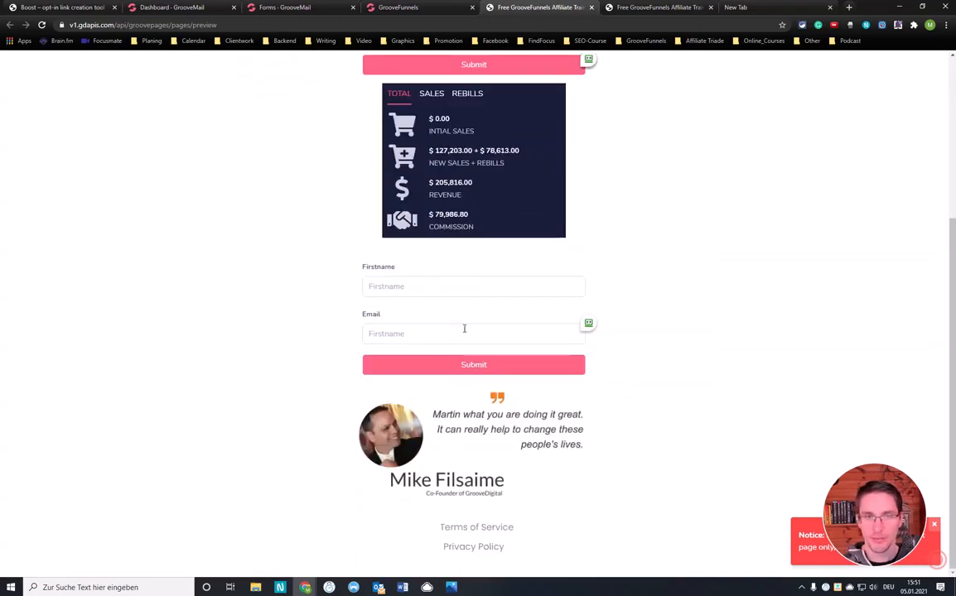
pyautogui.scroll(3, 464, 329)
pyautogui.scroll(-3, 481, 265)
pyautogui.scroll(4, 500, 197)
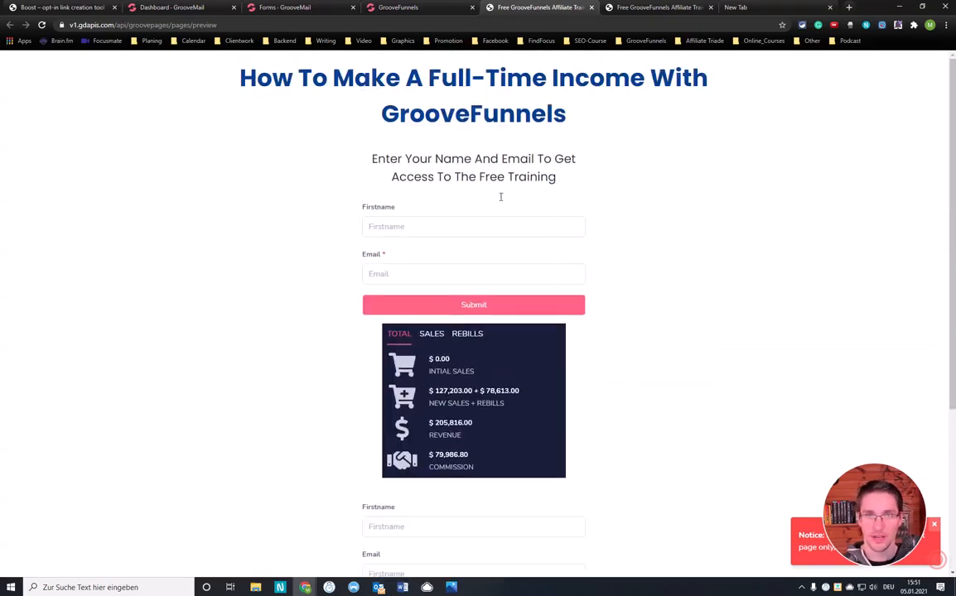
pyautogui.middleClick(530, 8)
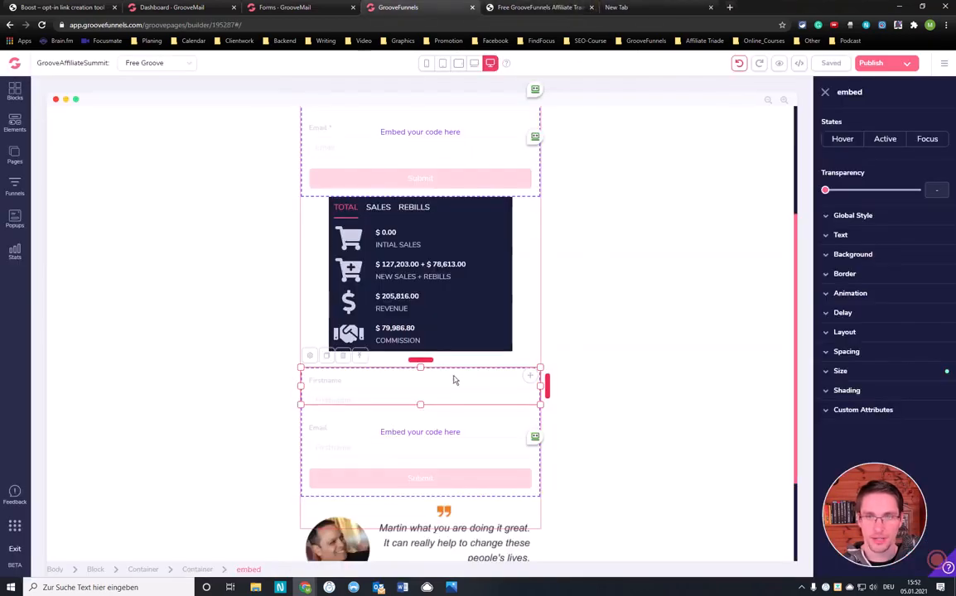
# Delete the newly added form embed between the sales figures image and the Mike Filsaime testimonial, and close the page builder
pyautogui.click(342, 356)
pyautogui.click(506, 330)
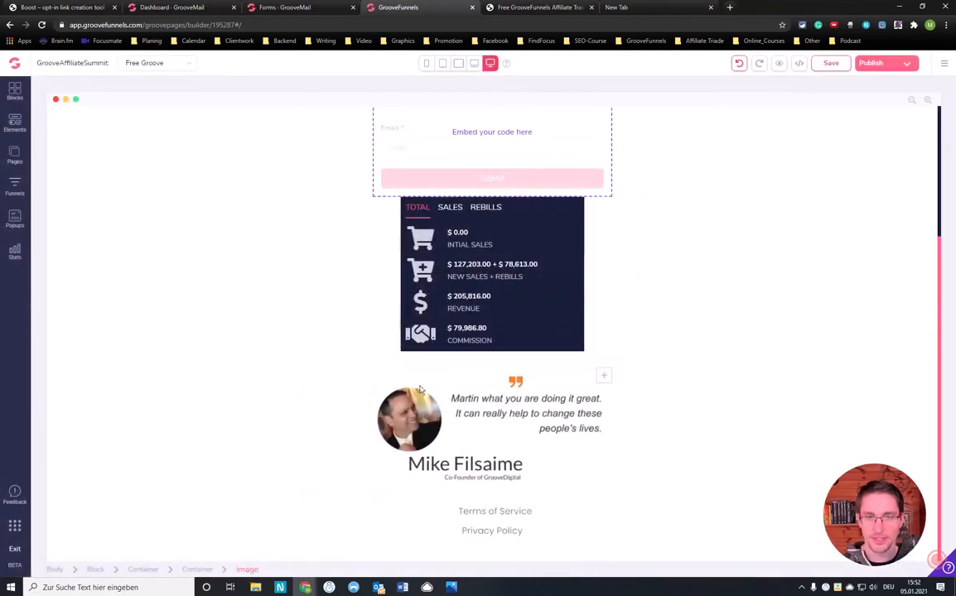
pyautogui.scroll(3, 521, 253)
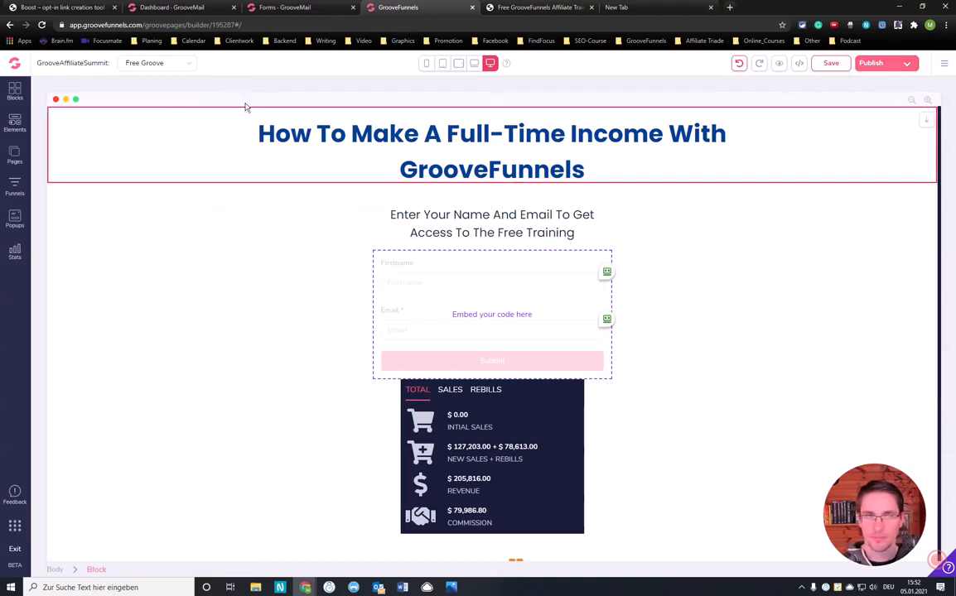
pyautogui.click(472, 7)
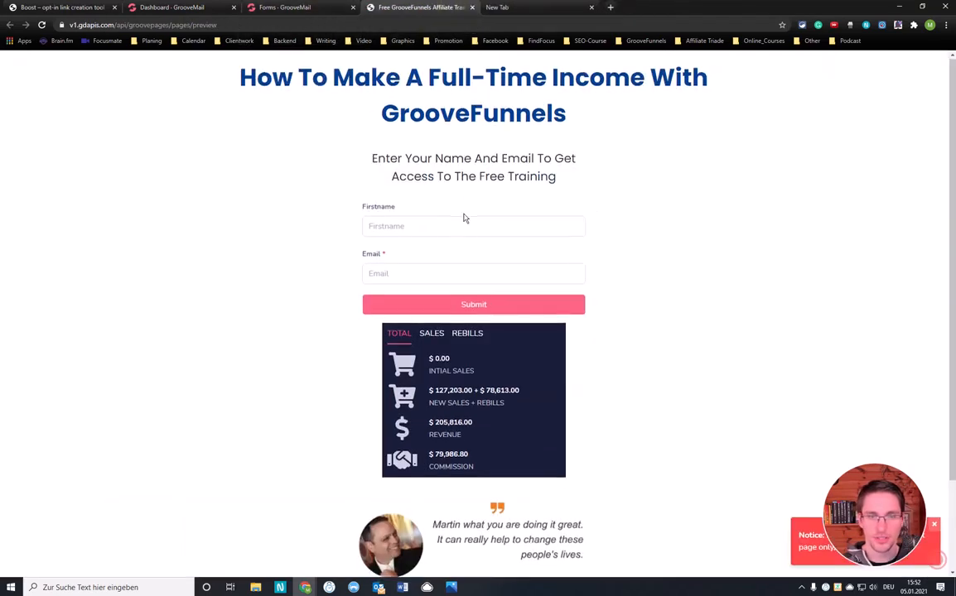
# Review the remaining opt-in form in the page preview and the forms list in GrooveMail
pyautogui.scroll(-2, 465, 214)
pyautogui.scroll(2, 455, 203)
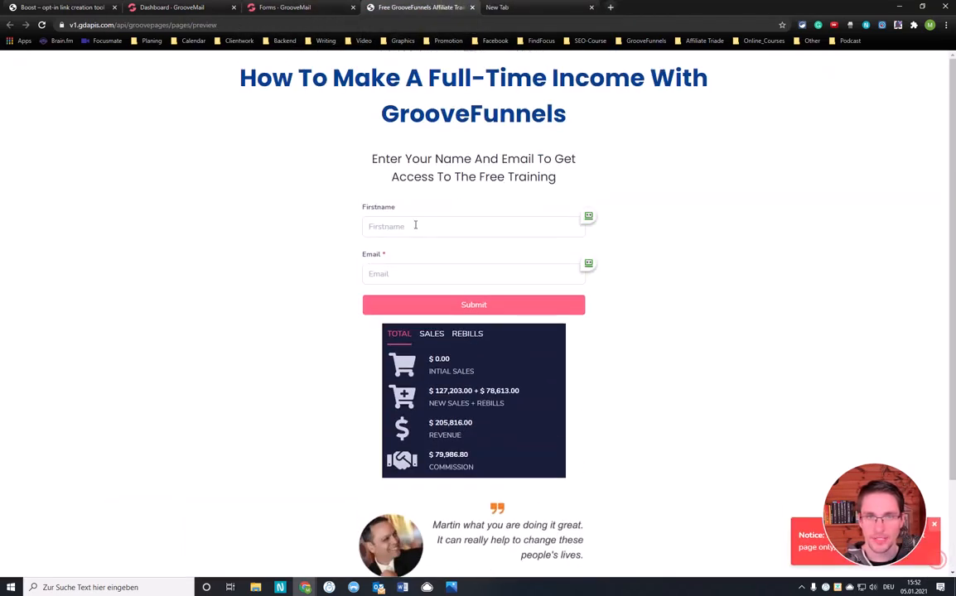
pyautogui.click(442, 229)
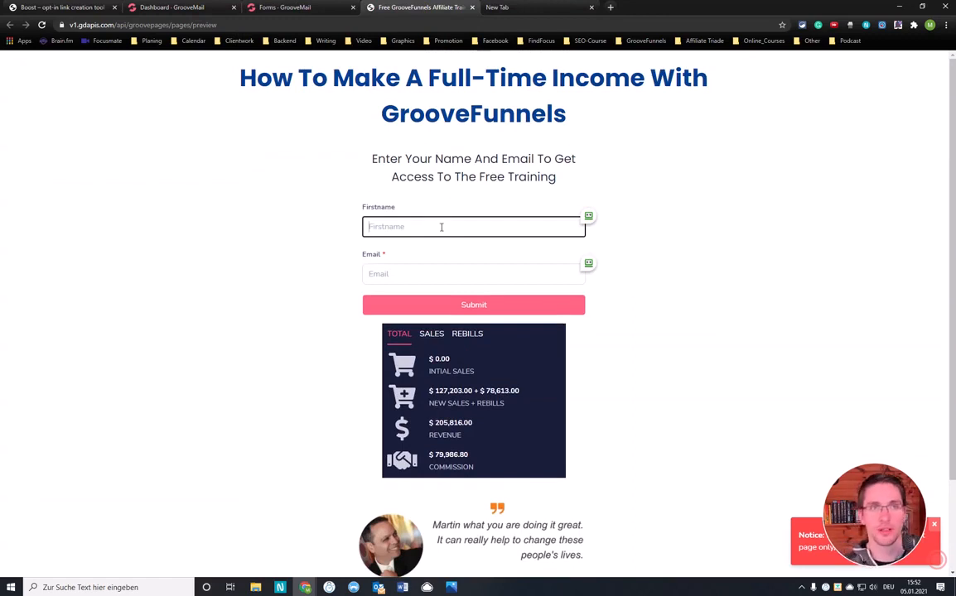
pyautogui.click(287, 7)
pyautogui.click(184, 7)
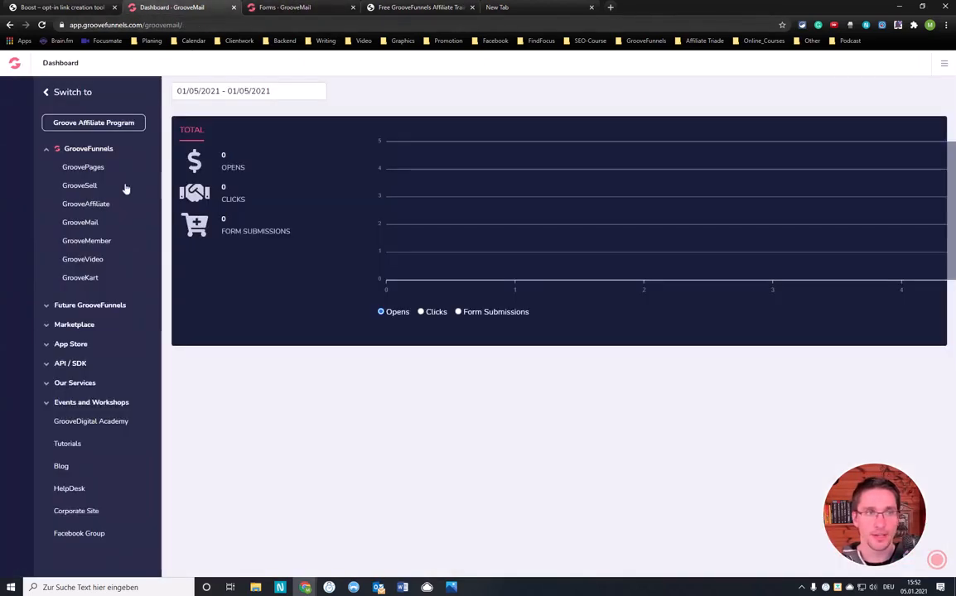
pyautogui.click(294, 7)
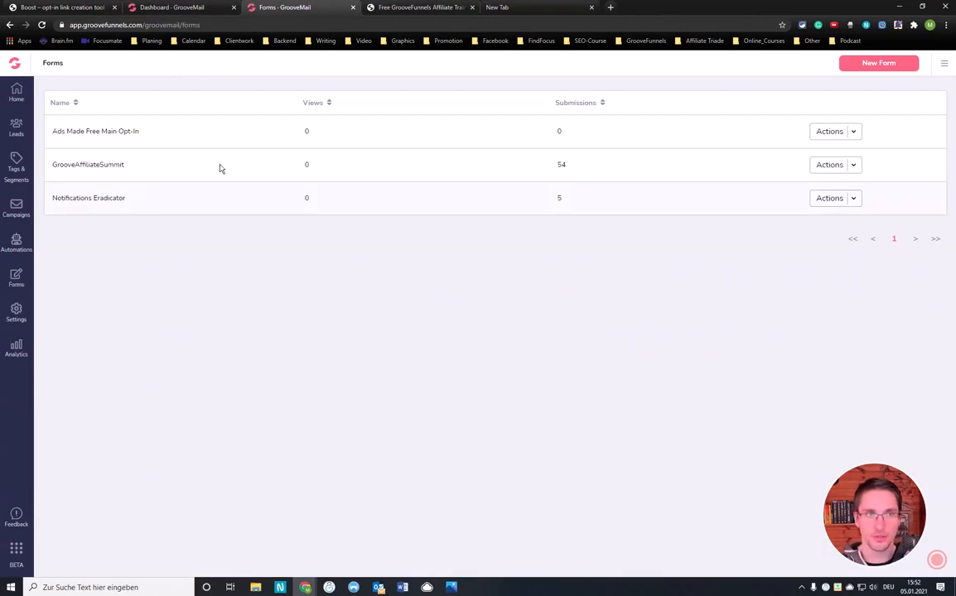
pyautogui.click(182, 8)
pyautogui.click(295, 8)
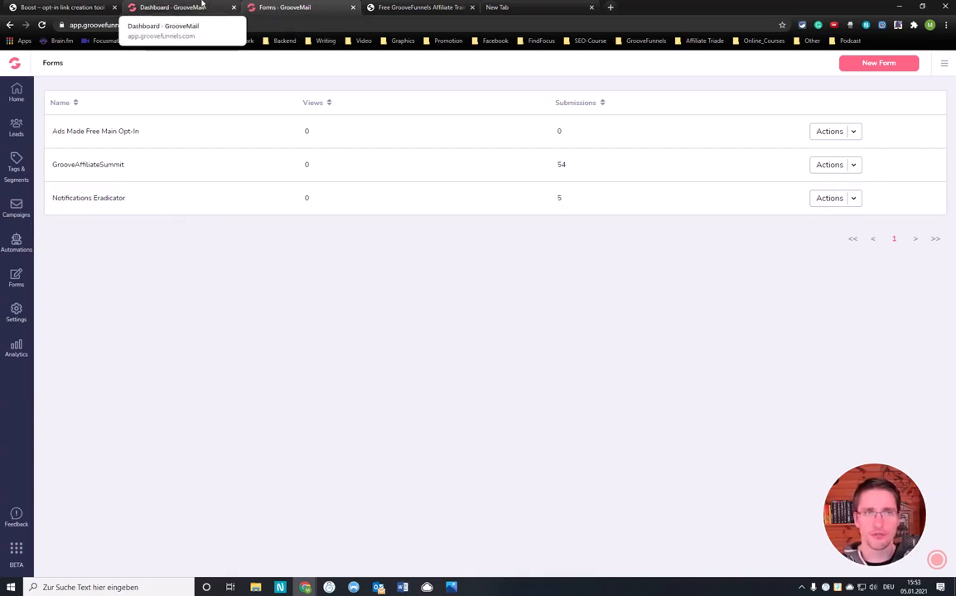
# Switch to GrooveAffiliate and open the promo tools for the GrooveFunnels promotion from its affiliate links
pyautogui.click(172, 7)
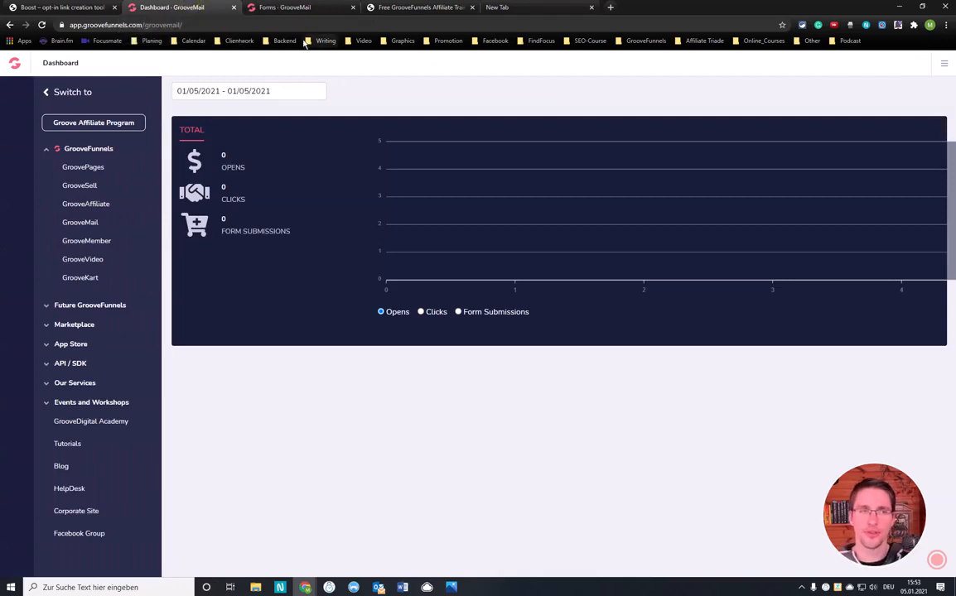
pyautogui.click(86, 205)
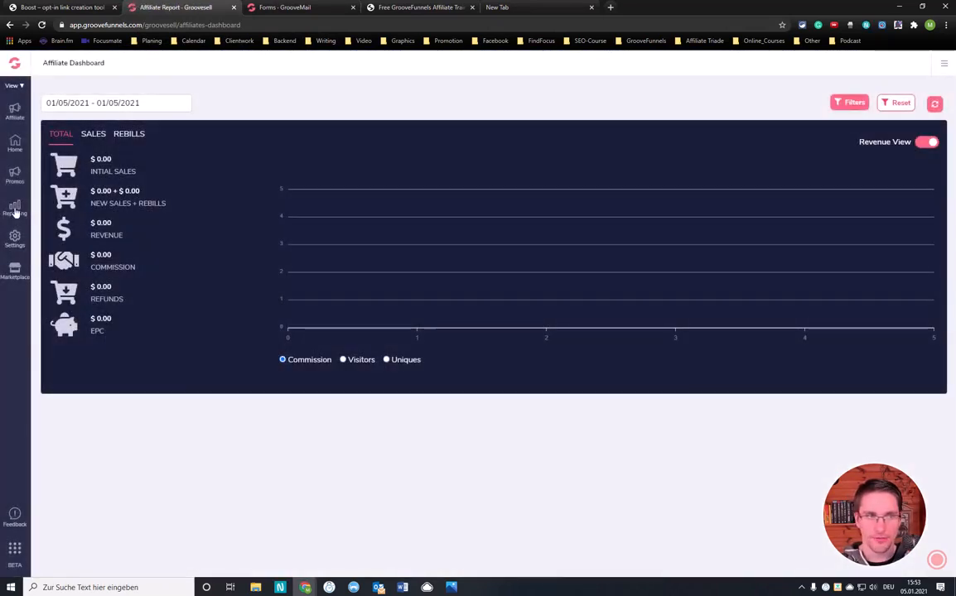
pyautogui.click(14, 174)
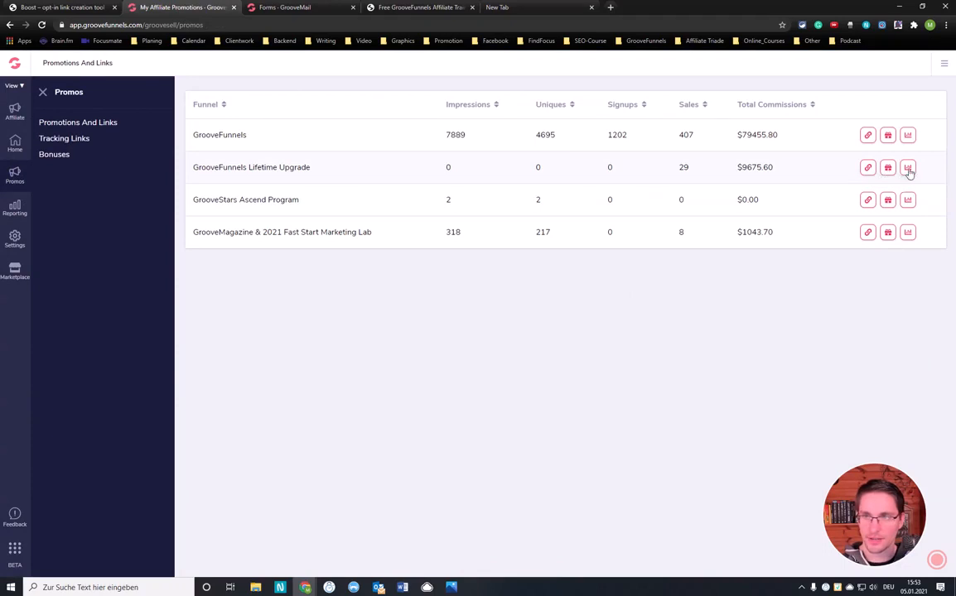
pyautogui.click(867, 167)
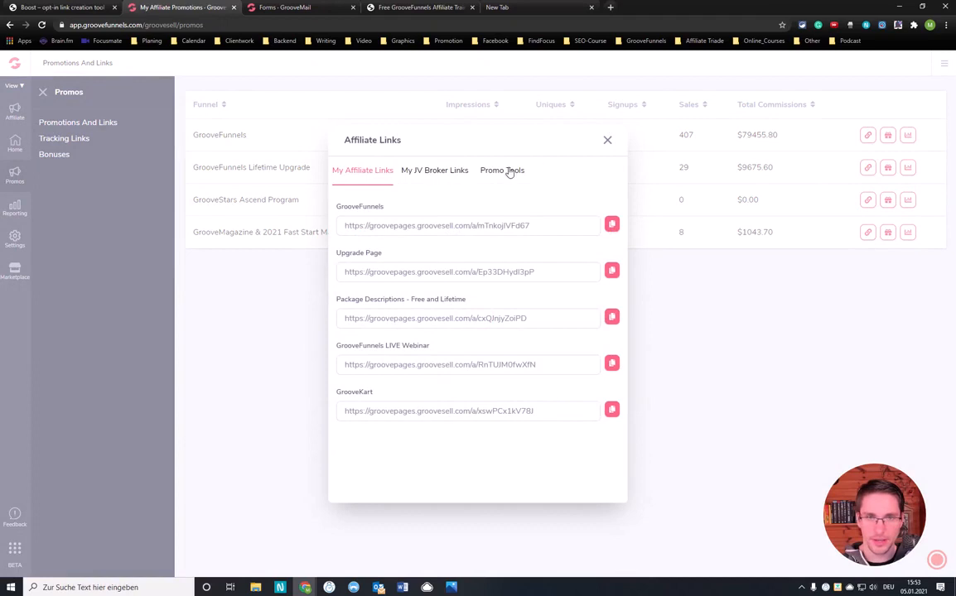
pyautogui.click(506, 174)
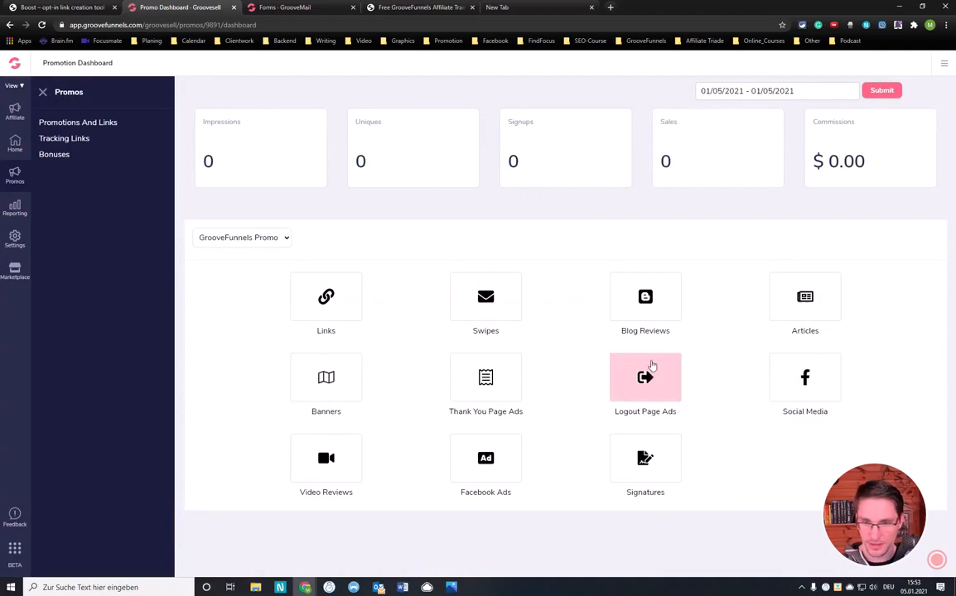
# Open the Thank You Page Ads and examine the GrooveFunnels bonus ad and its embeddable HTML code
pyautogui.click(485, 378)
pyautogui.scroll(-3, 636, 389)
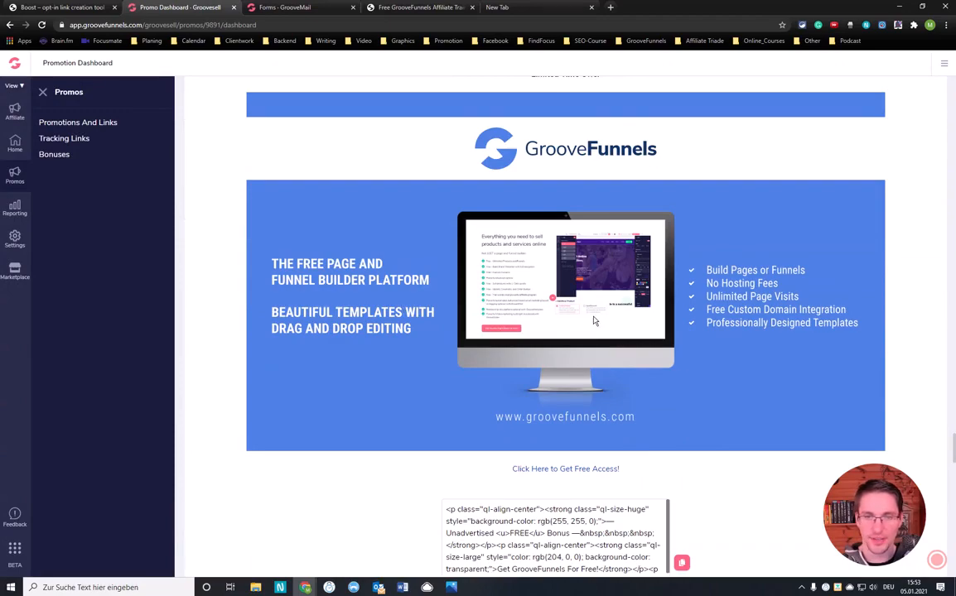
pyautogui.scroll(4, 593, 321)
pyautogui.scroll(-5, 592, 321)
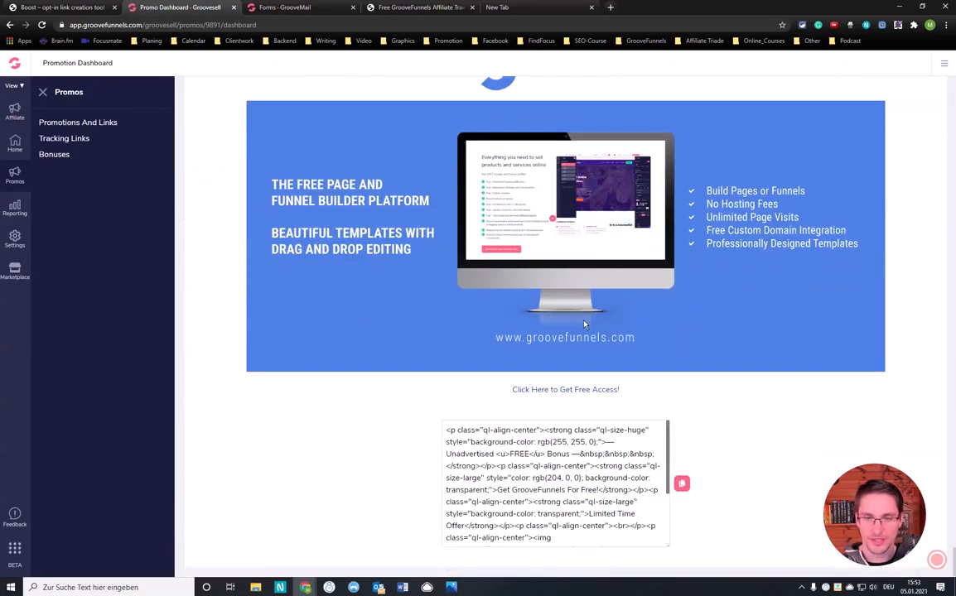
pyautogui.scroll(1, 582, 319)
pyautogui.scroll(1, 581, 315)
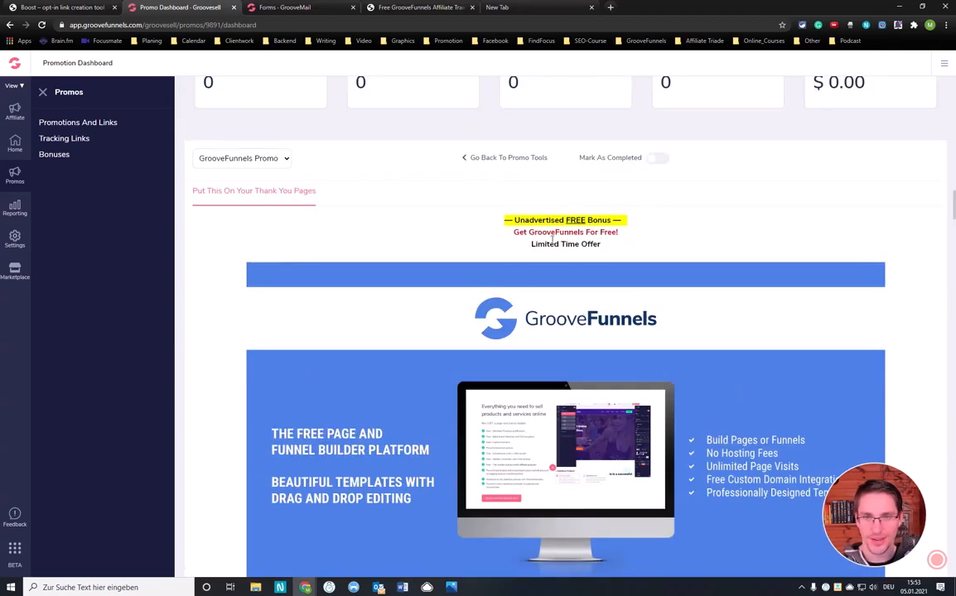
pyautogui.scroll(-3, 481, 340)
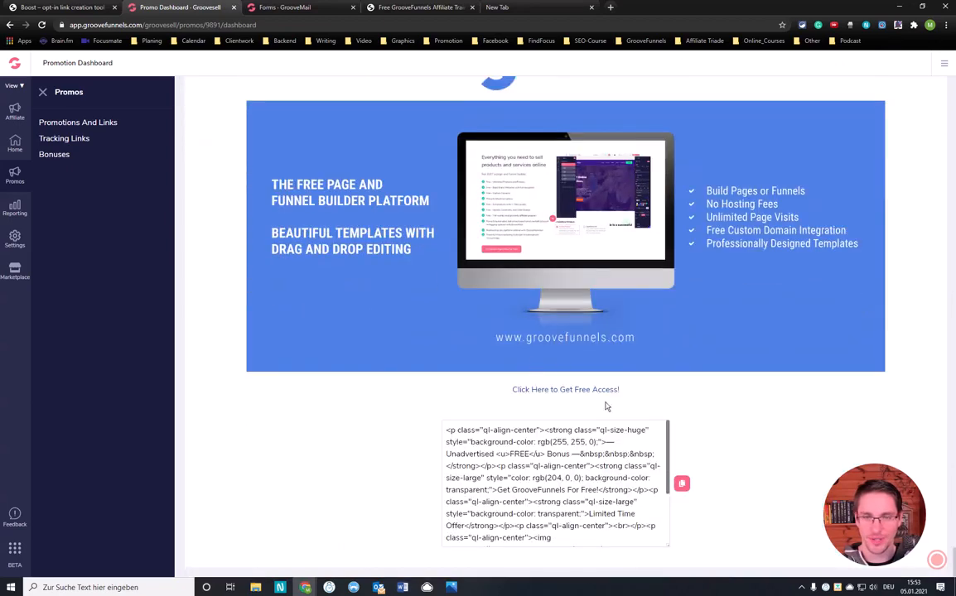
pyautogui.scroll(3, 530, 348)
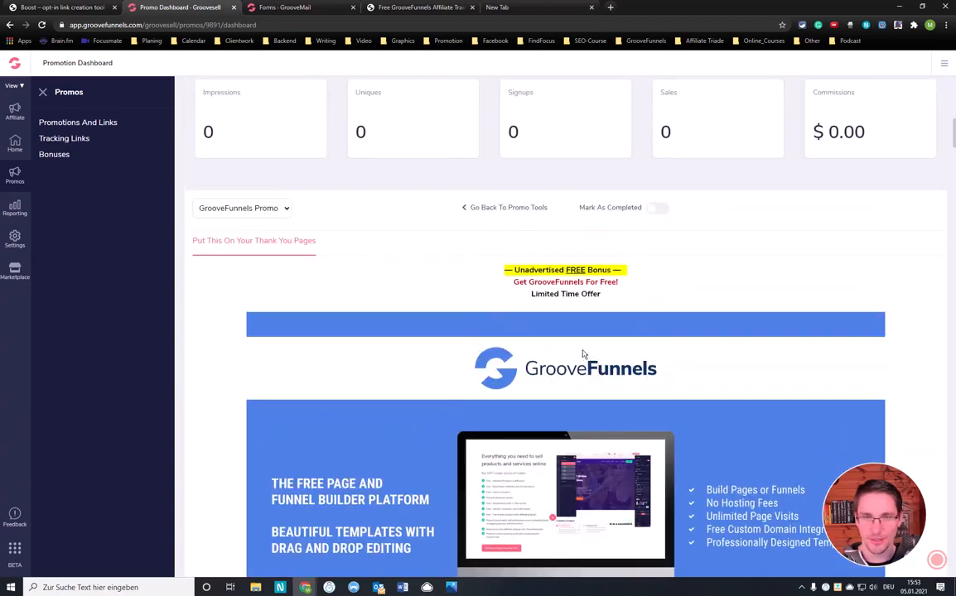
pyautogui.scroll(1, 583, 354)
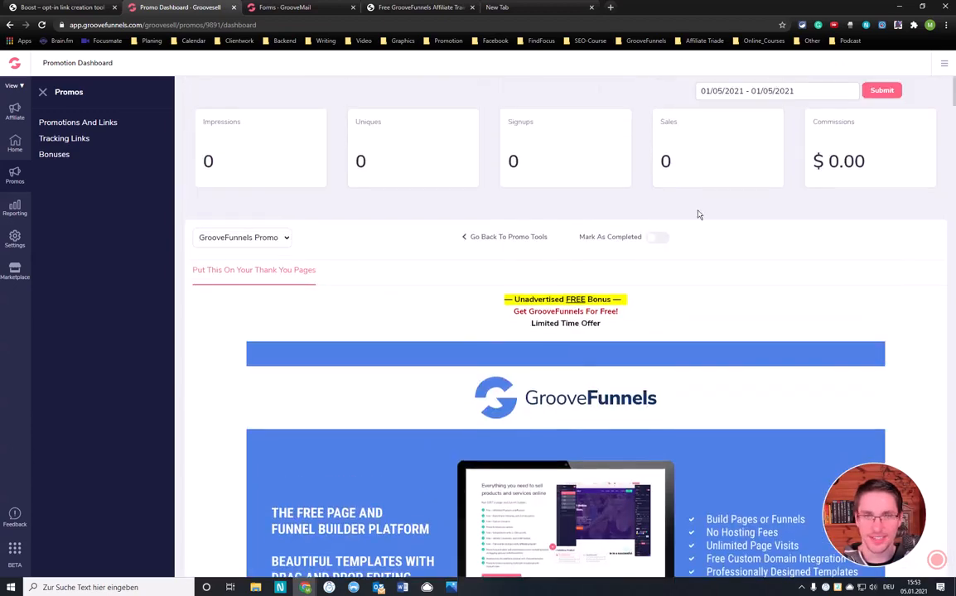